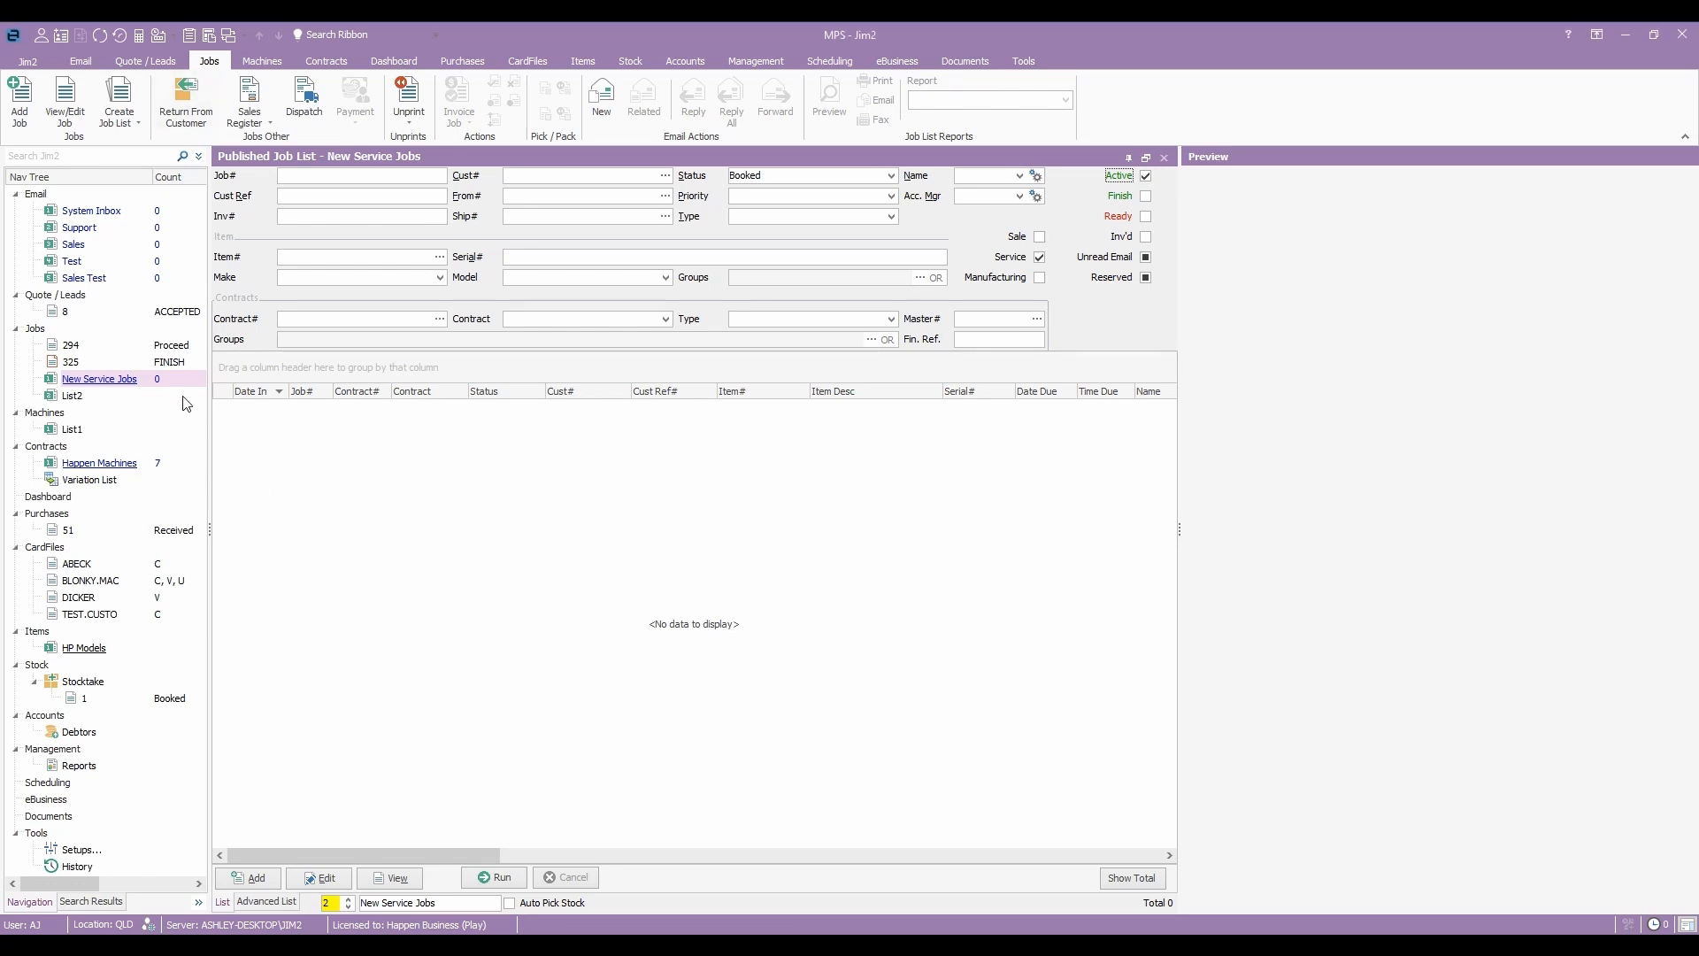
Create a new email rule with a sender condition matching the vendor's no-reply email address
{"action": "left_click", "coordinate": [80, 62]}
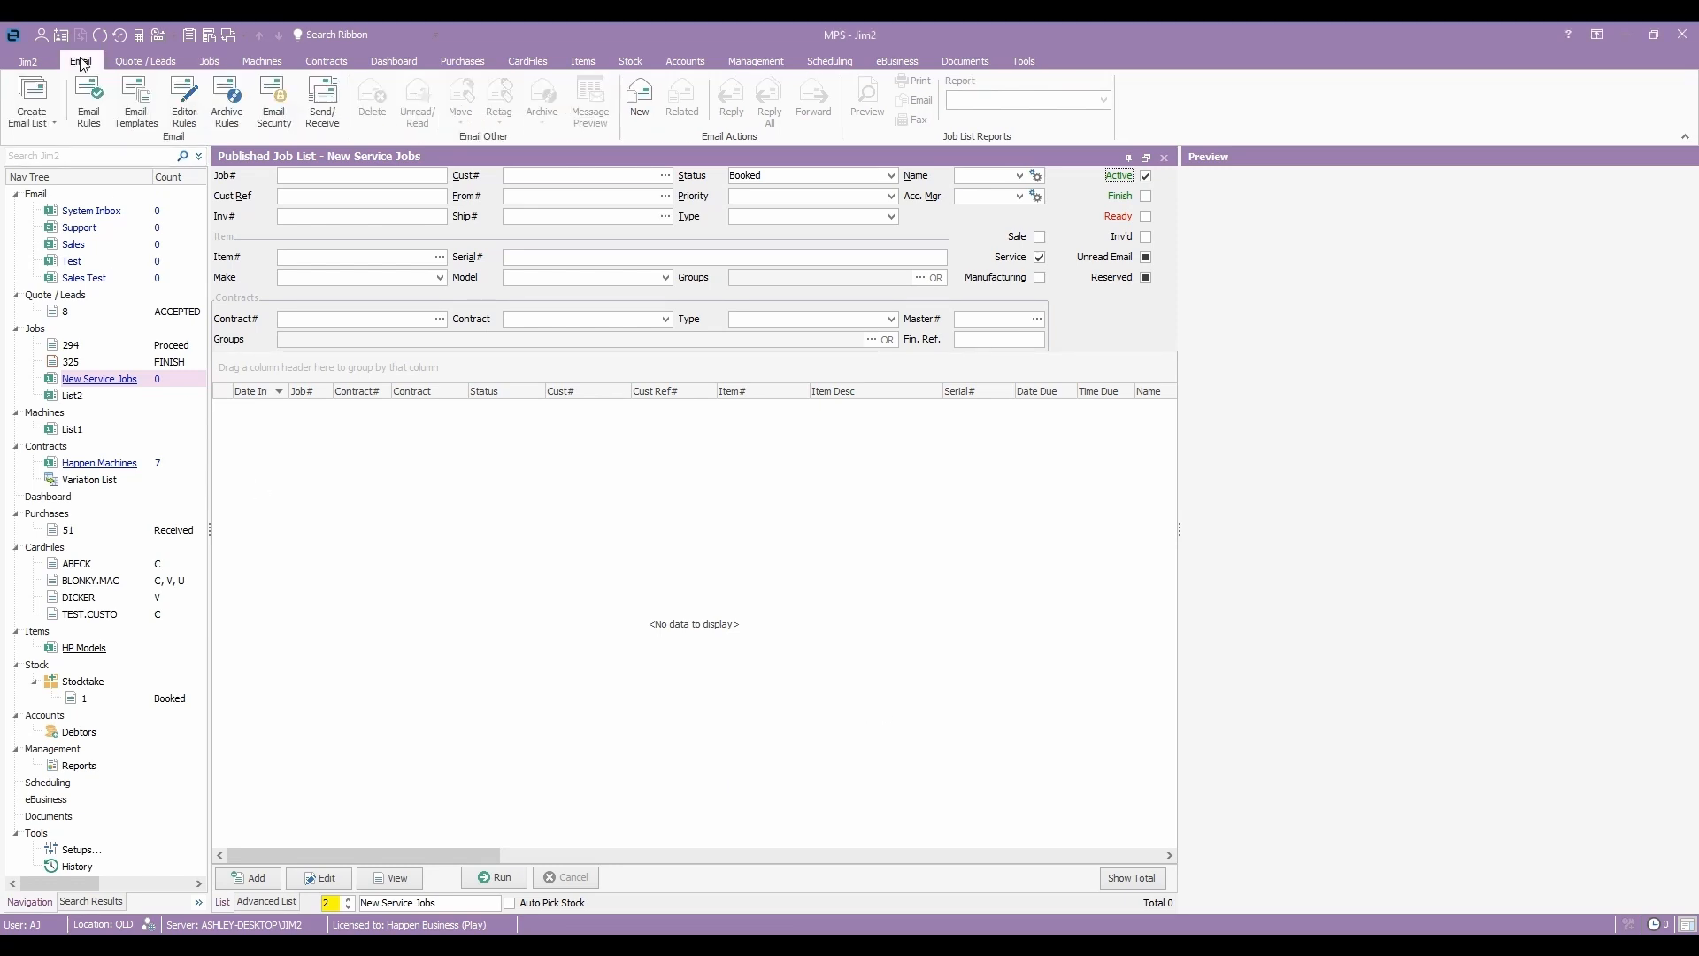
{"action": "left_click", "coordinate": [89, 112]}
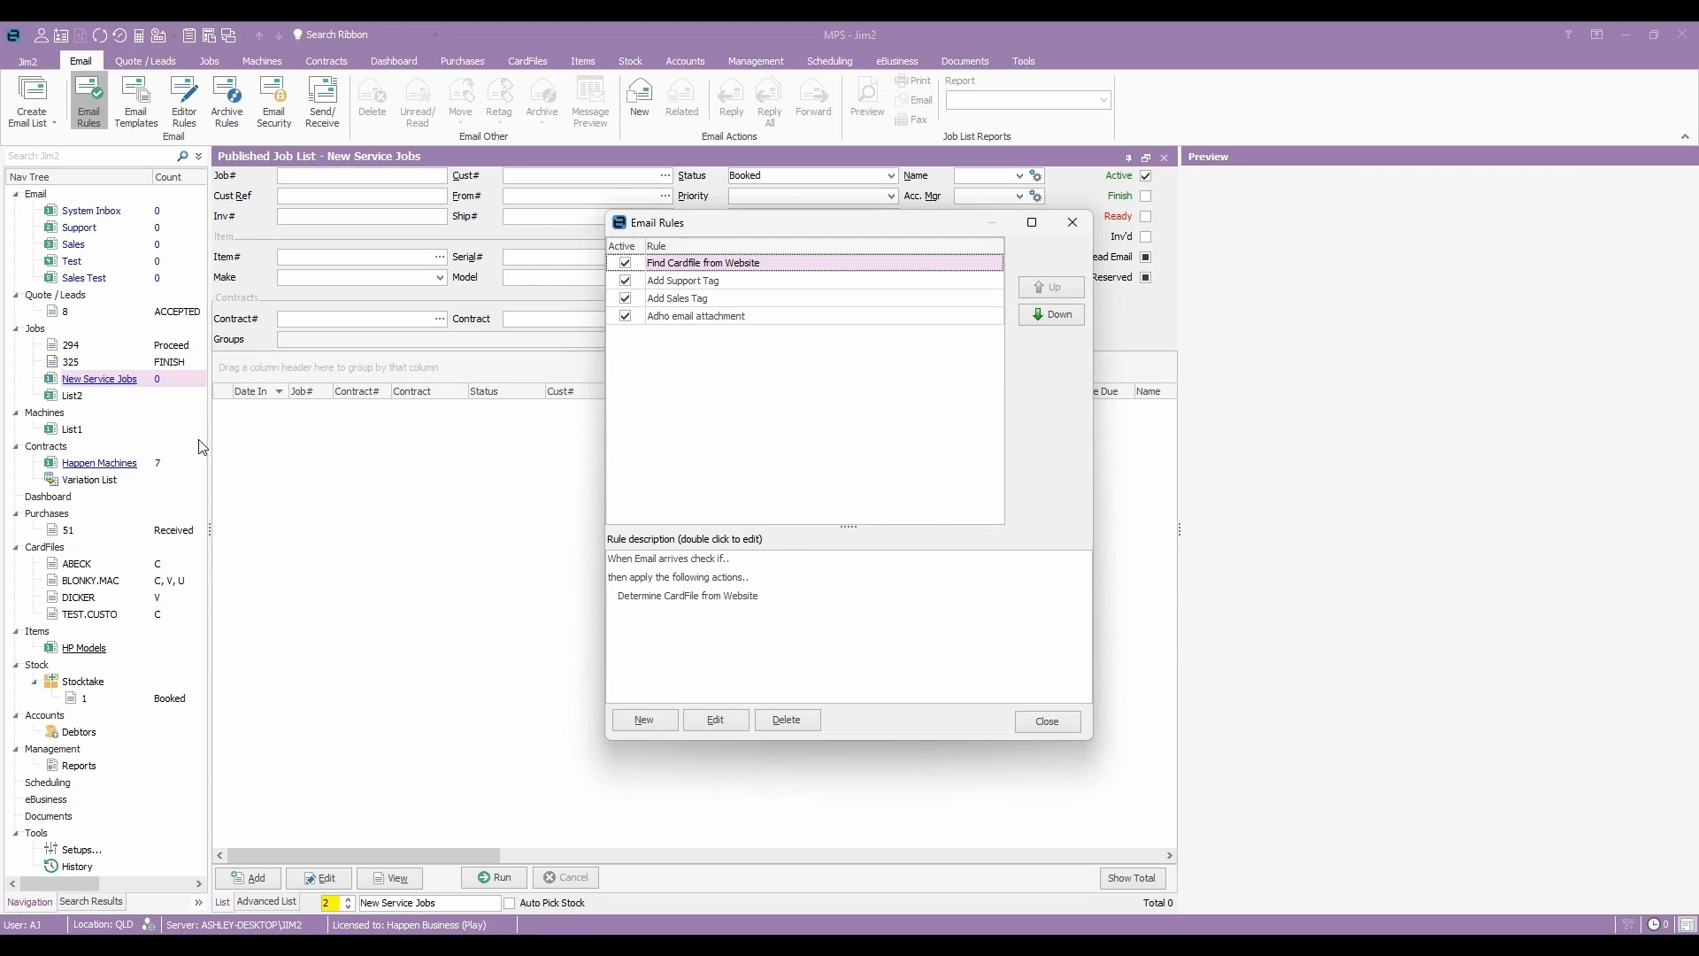
{"action": "left_click", "coordinate": [645, 721]}
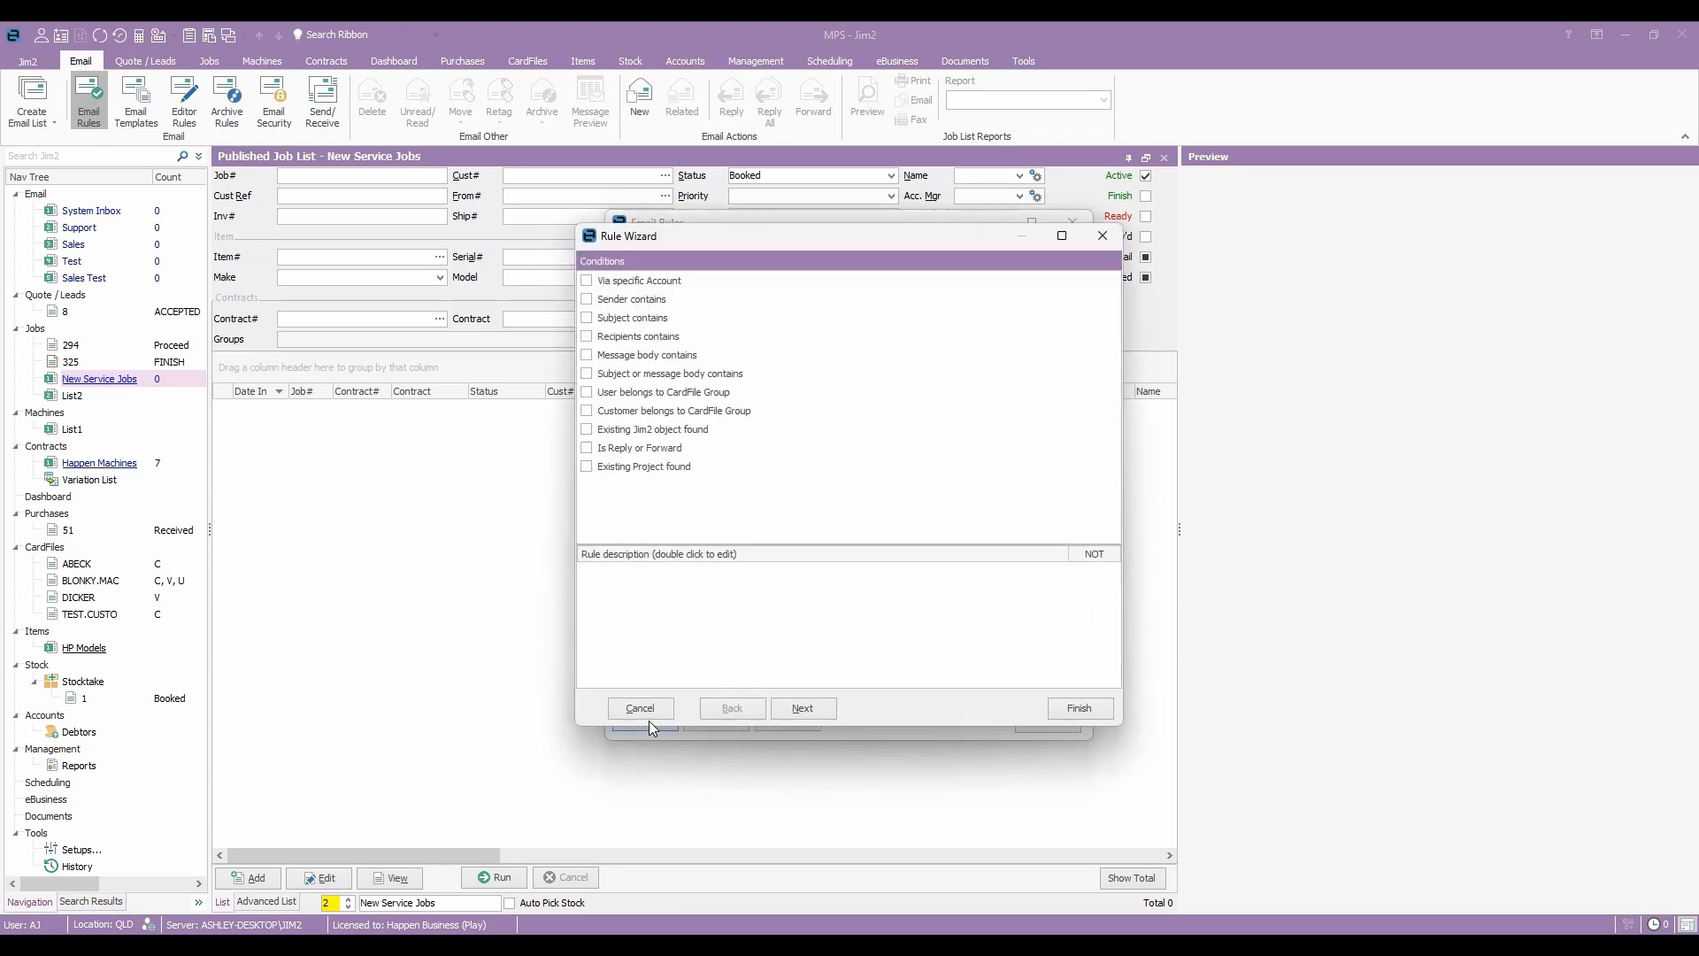
{"action": "left_click", "coordinate": [586, 300]}
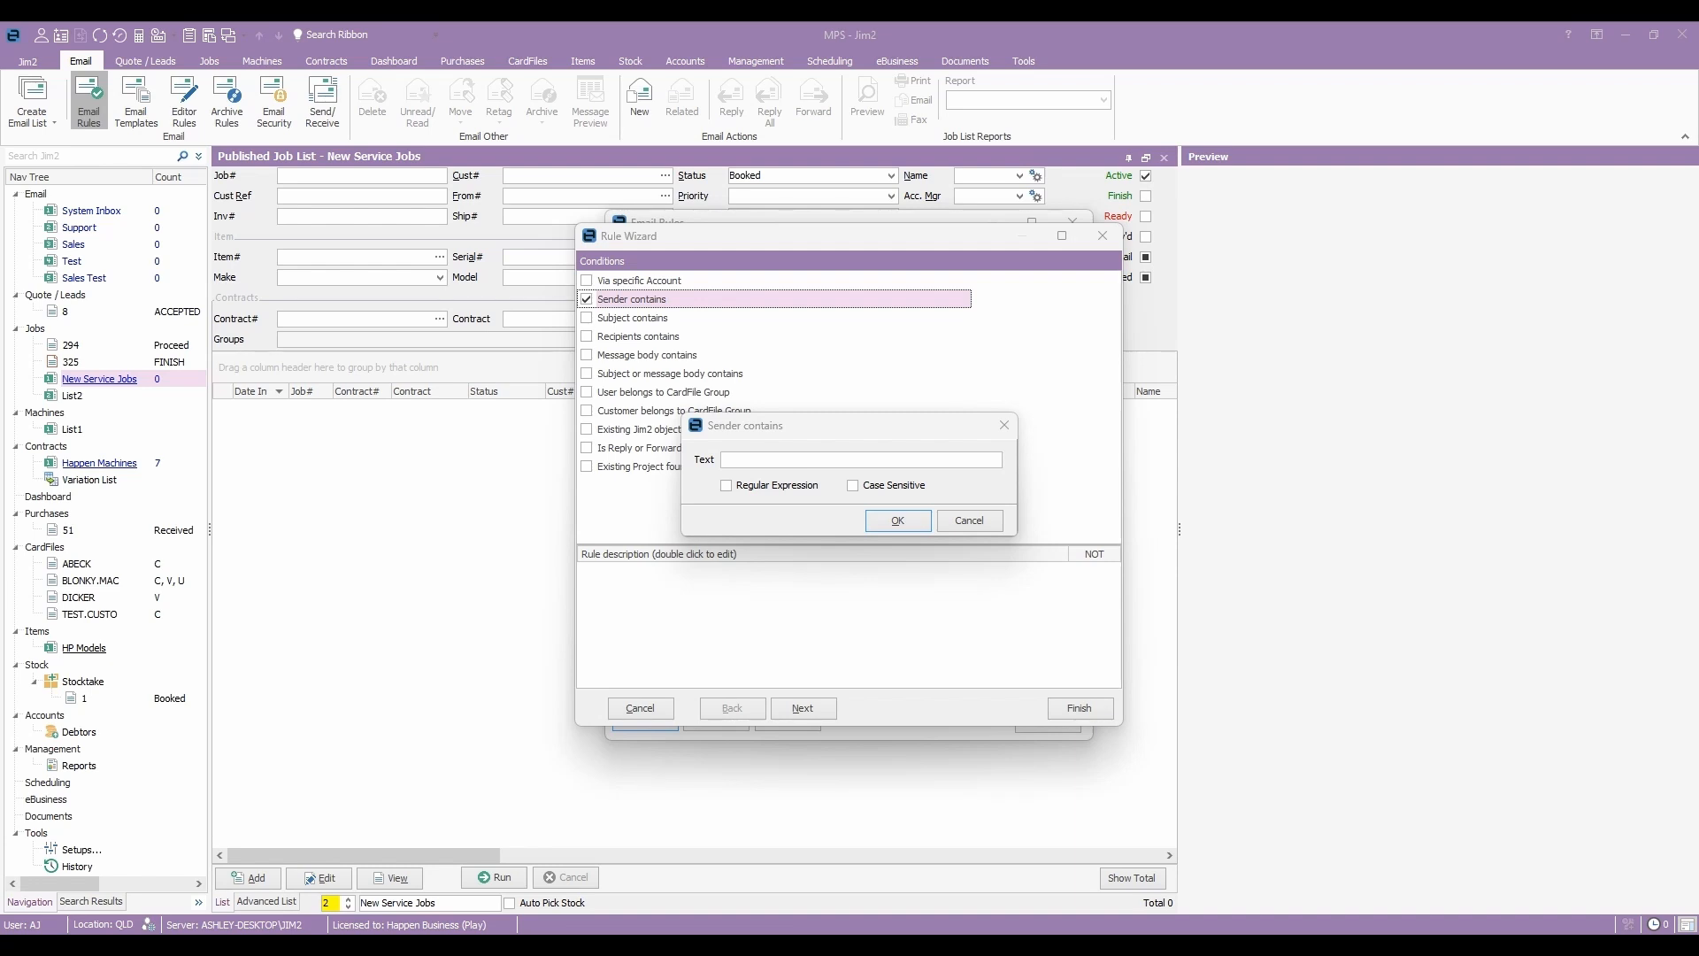
{"action": "left_click", "coordinate": [754, 458]}
{"action": "key", "text": "ctrl+v"}
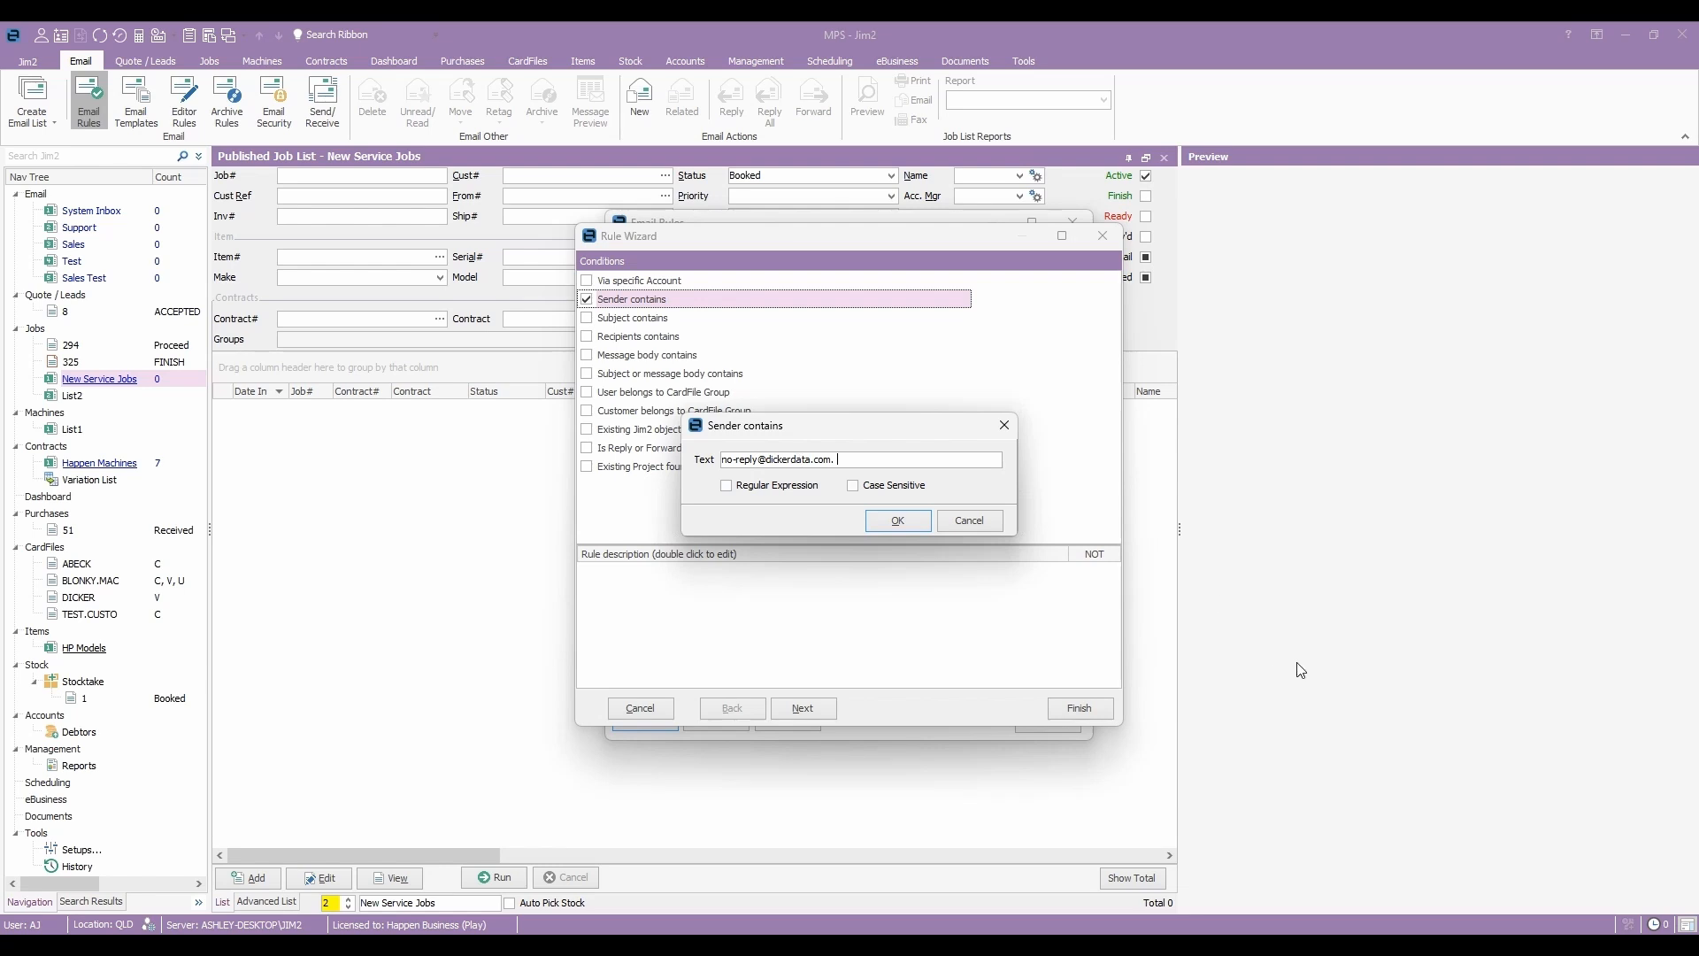
{"action": "key", "text": "BackSpace"}
{"action": "key", "text": "BackSpace"}
{"action": "left_click", "coordinate": [894, 522]}
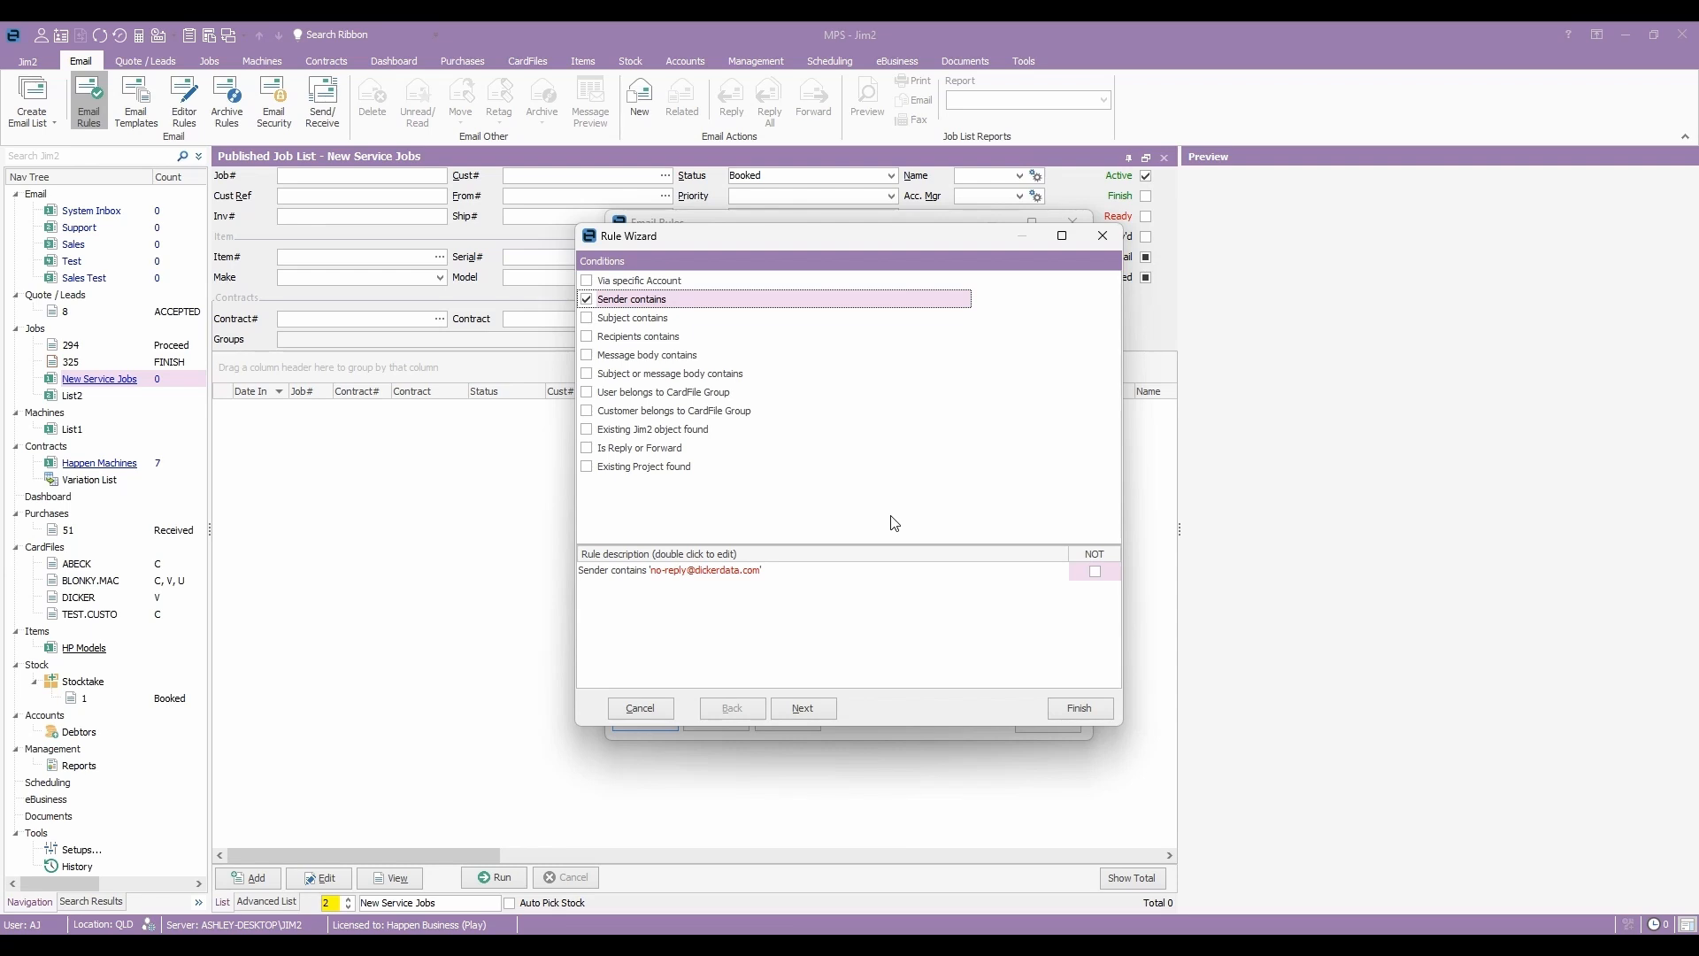
Add a rule condition that the subject contains "Dicker Data Stock DataFeeds"
{"action": "left_click", "coordinate": [589, 326]}
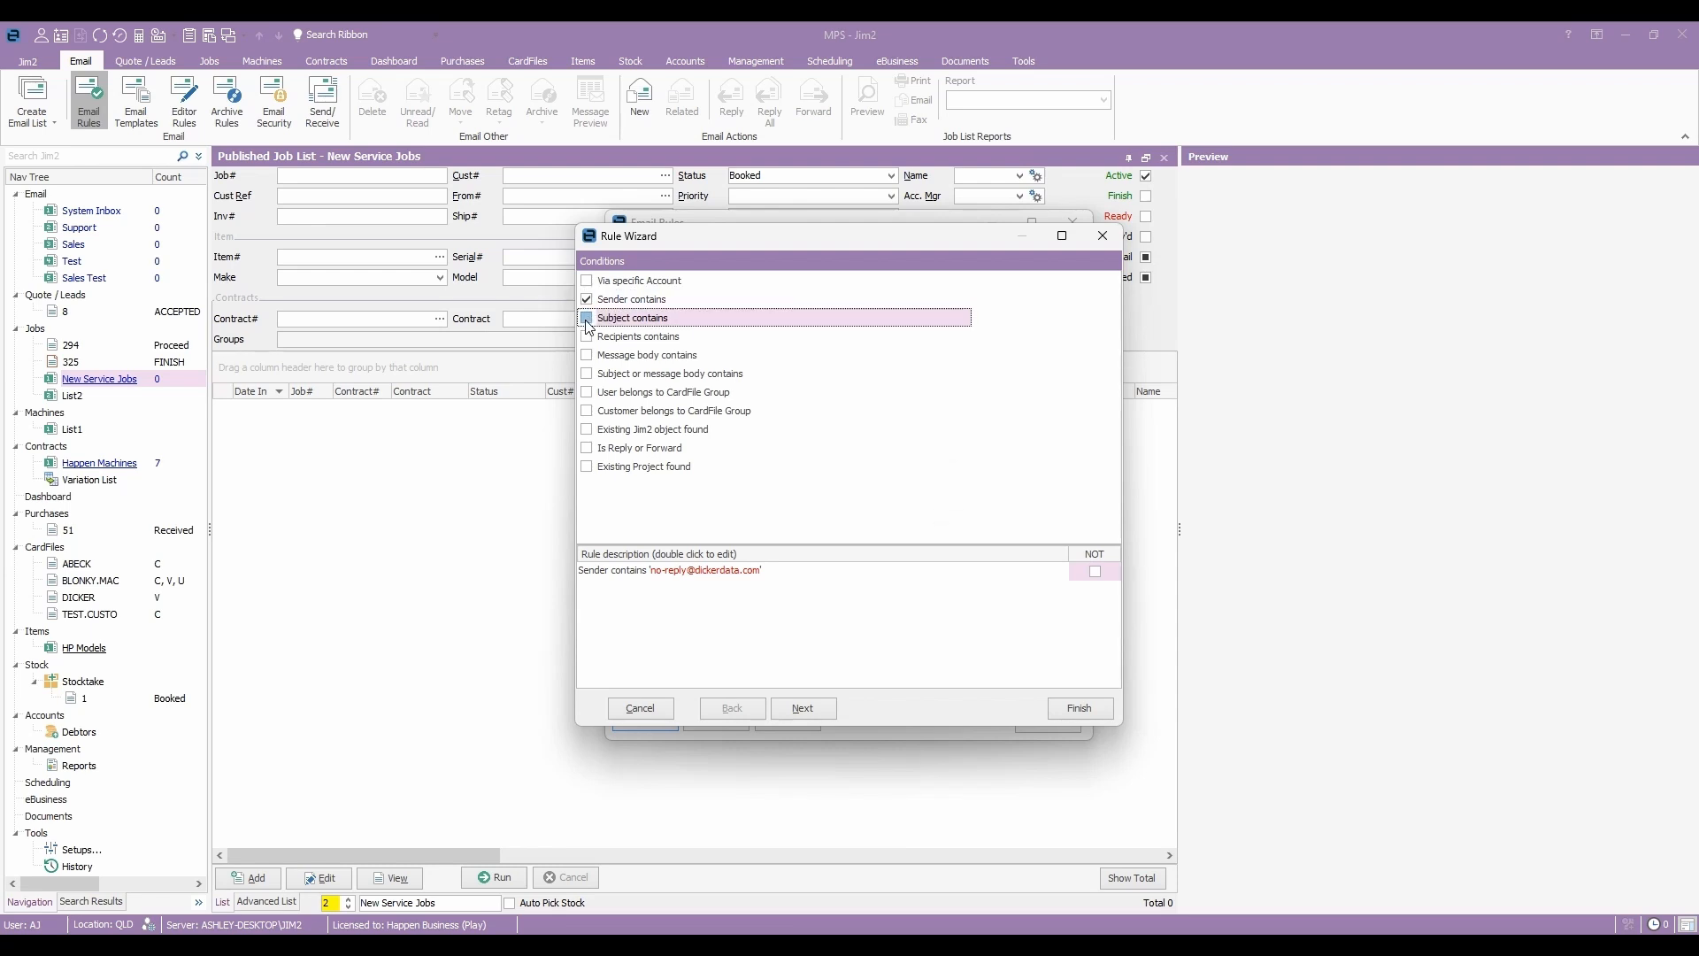
{"action": "left_click", "coordinate": [588, 324]}
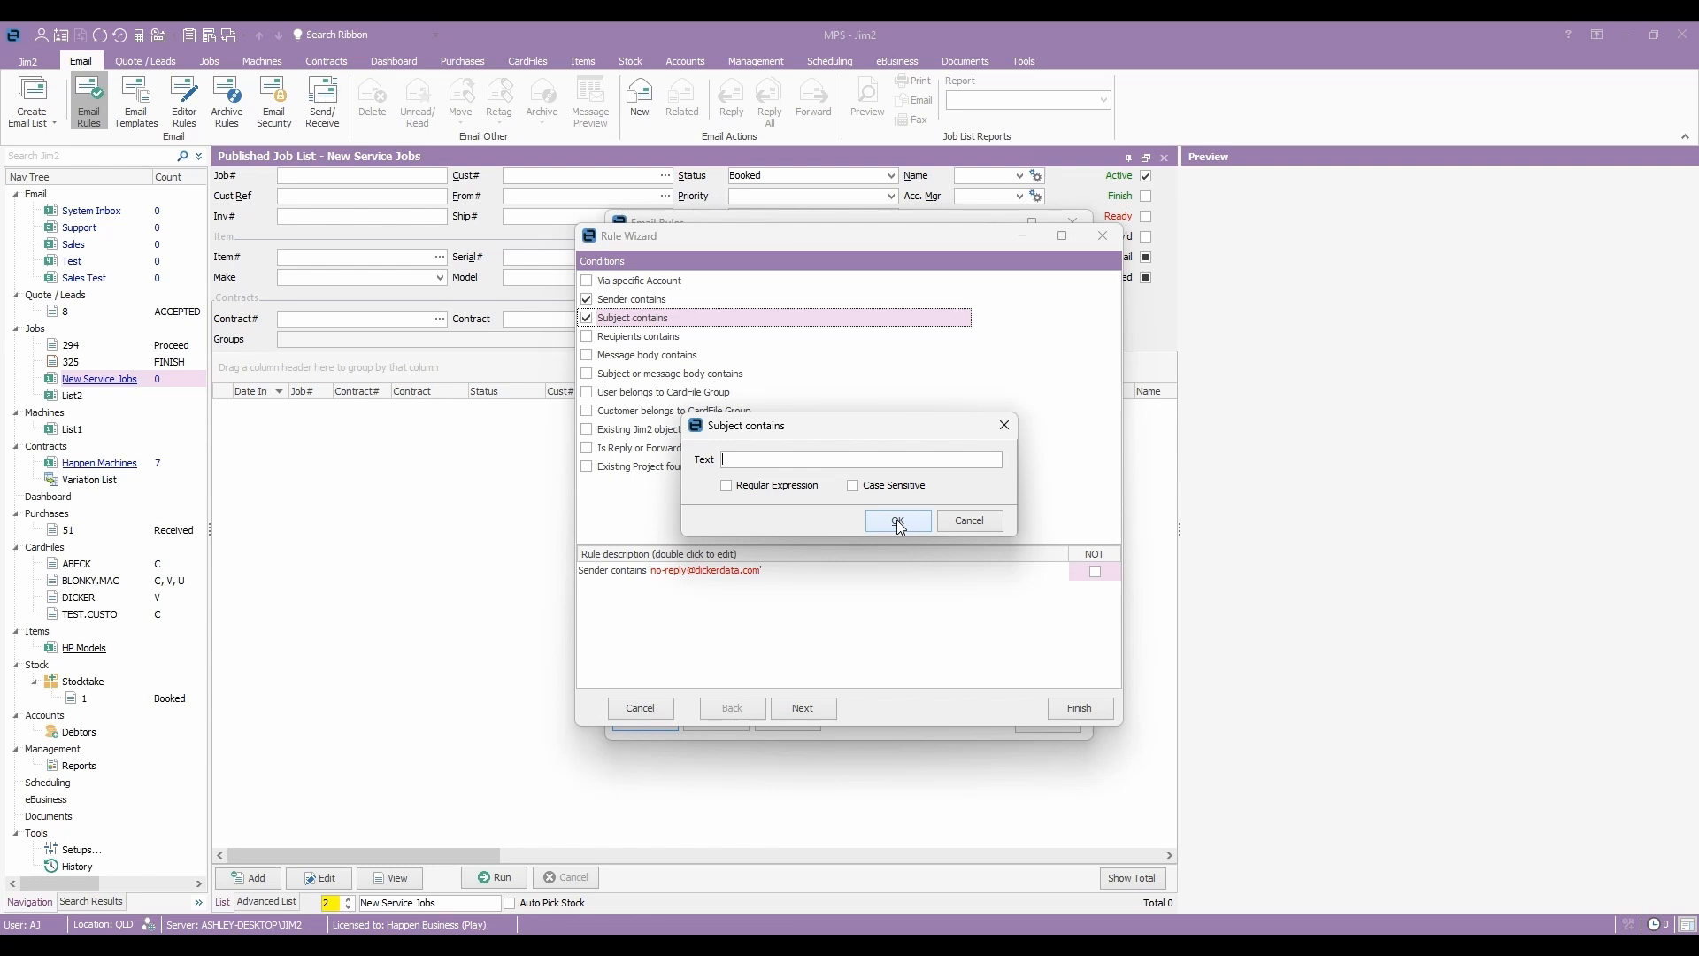
{"action": "type", "text": "Dicker Data Stock DataFeeds"}
{"action": "left_click", "coordinate": [897, 522]}
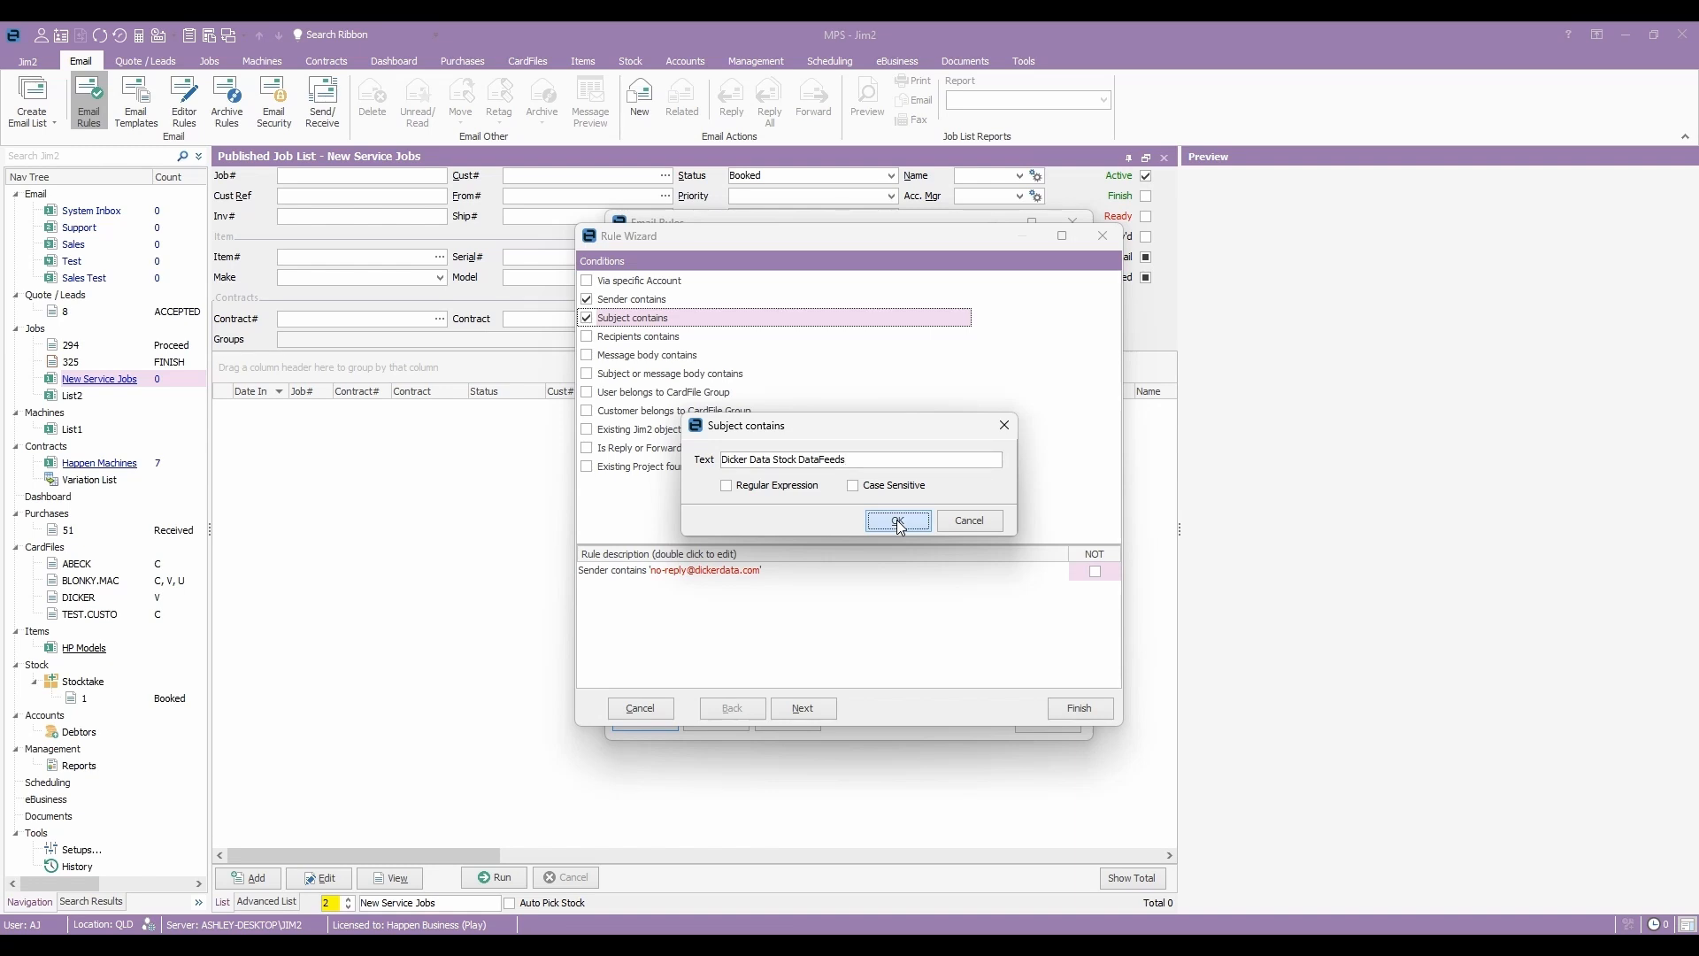
Add a Process Stock Feed action to the rule using the stock feed name DICKER
{"action": "left_click", "coordinate": [805, 709]}
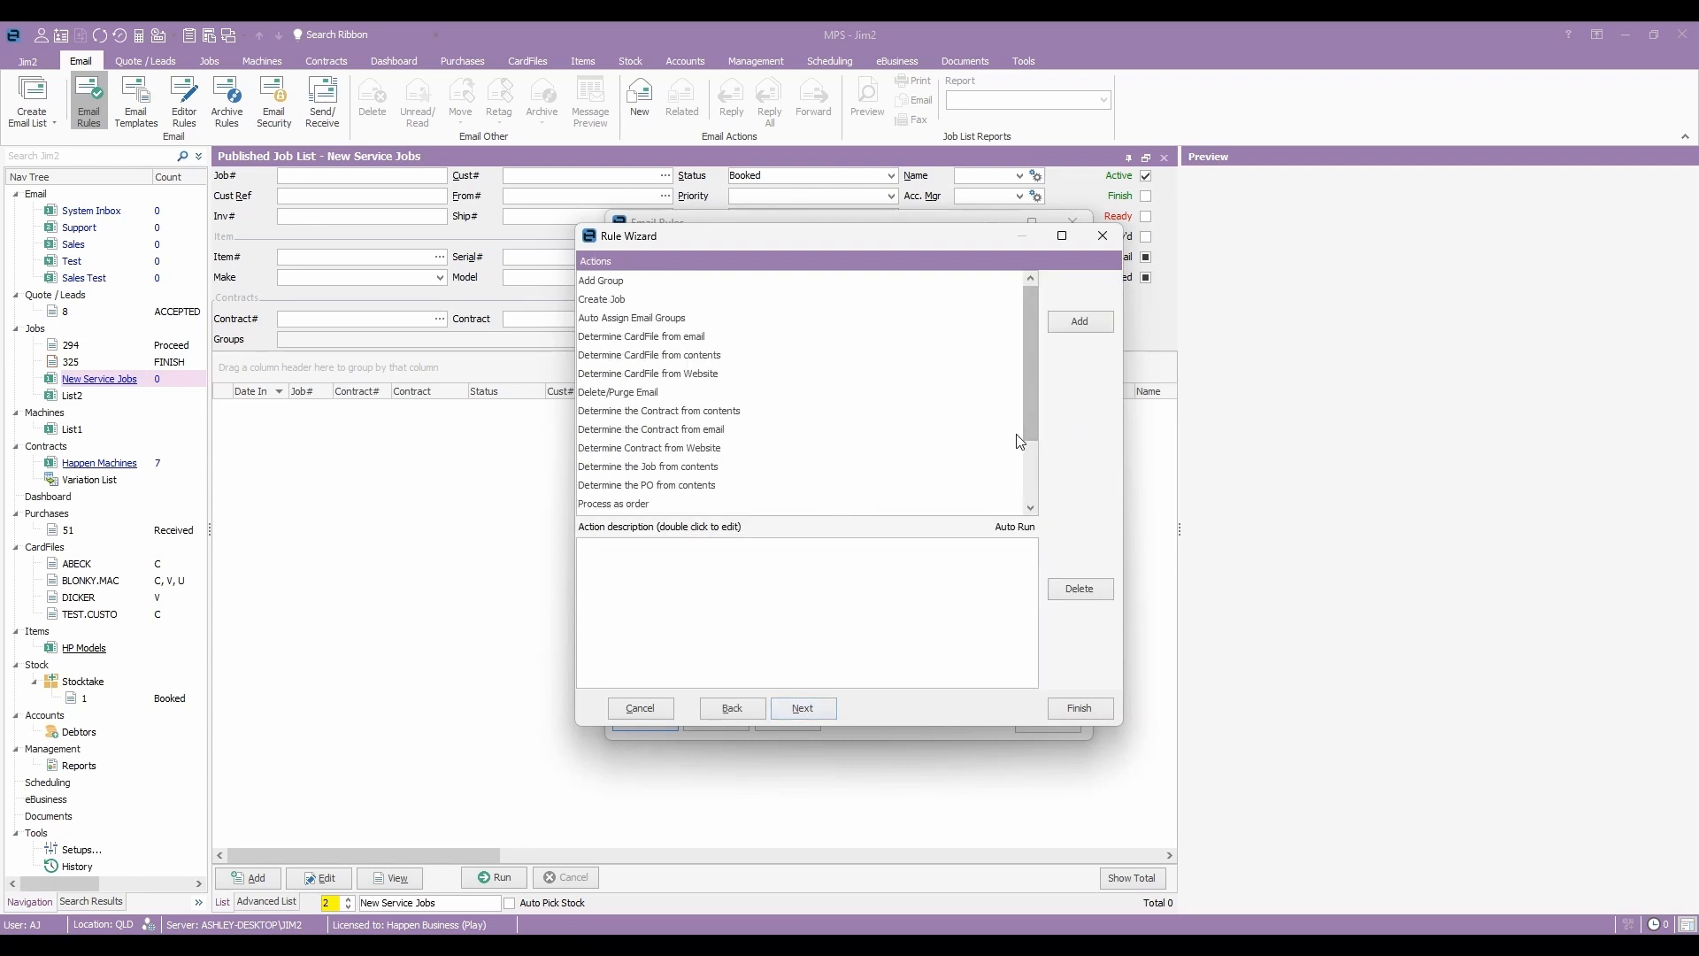
{"action": "left_click_drag", "start_coordinate": [1028, 363], "coordinate": [1044, 477]}
{"action": "left_click", "coordinate": [648, 505]}
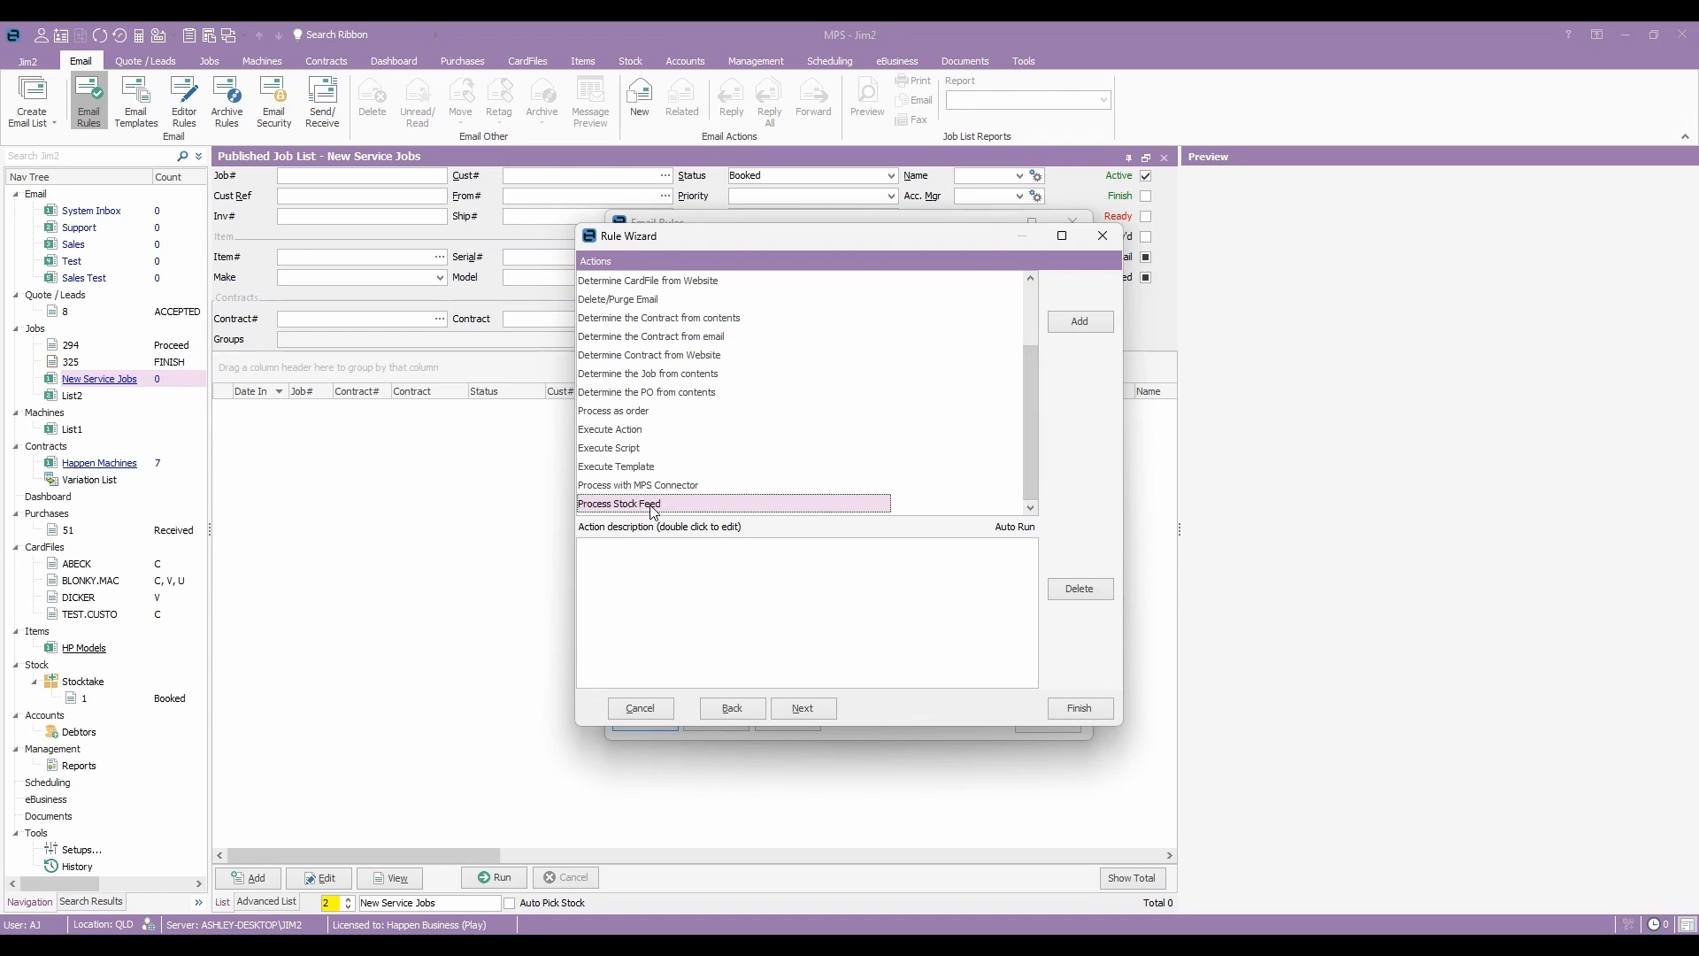
{"action": "left_click", "coordinate": [1079, 324]}
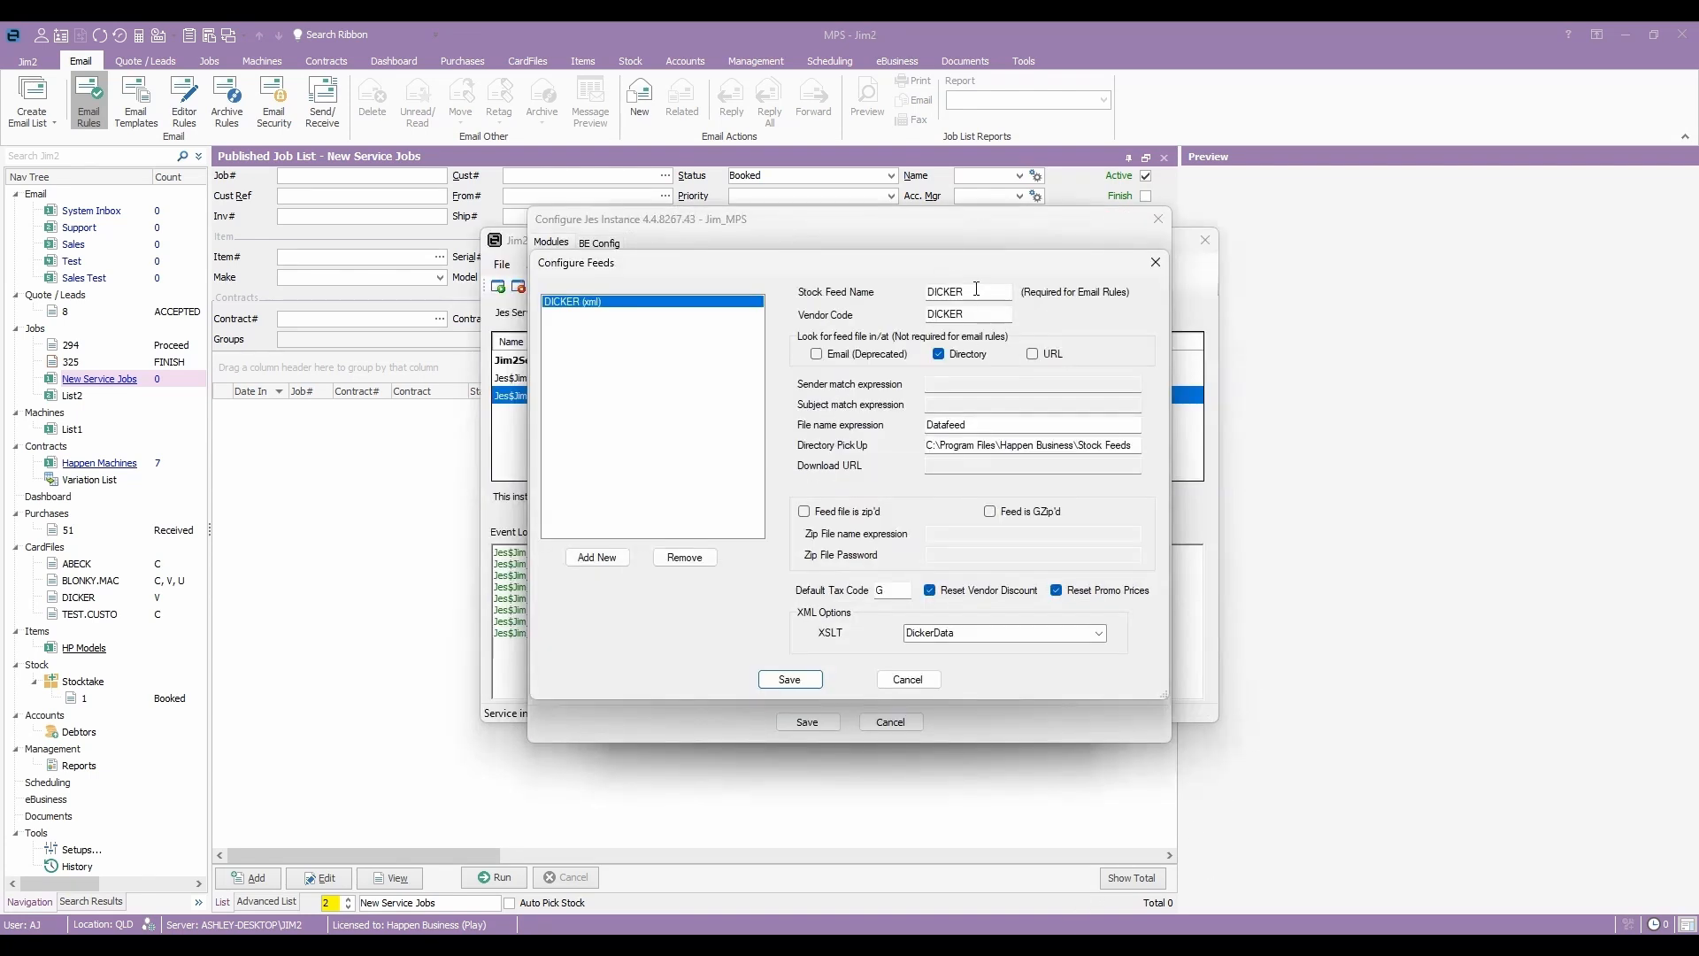
{"action": "left_click_drag", "start_coordinate": [974, 290], "coordinate": [920, 293]}
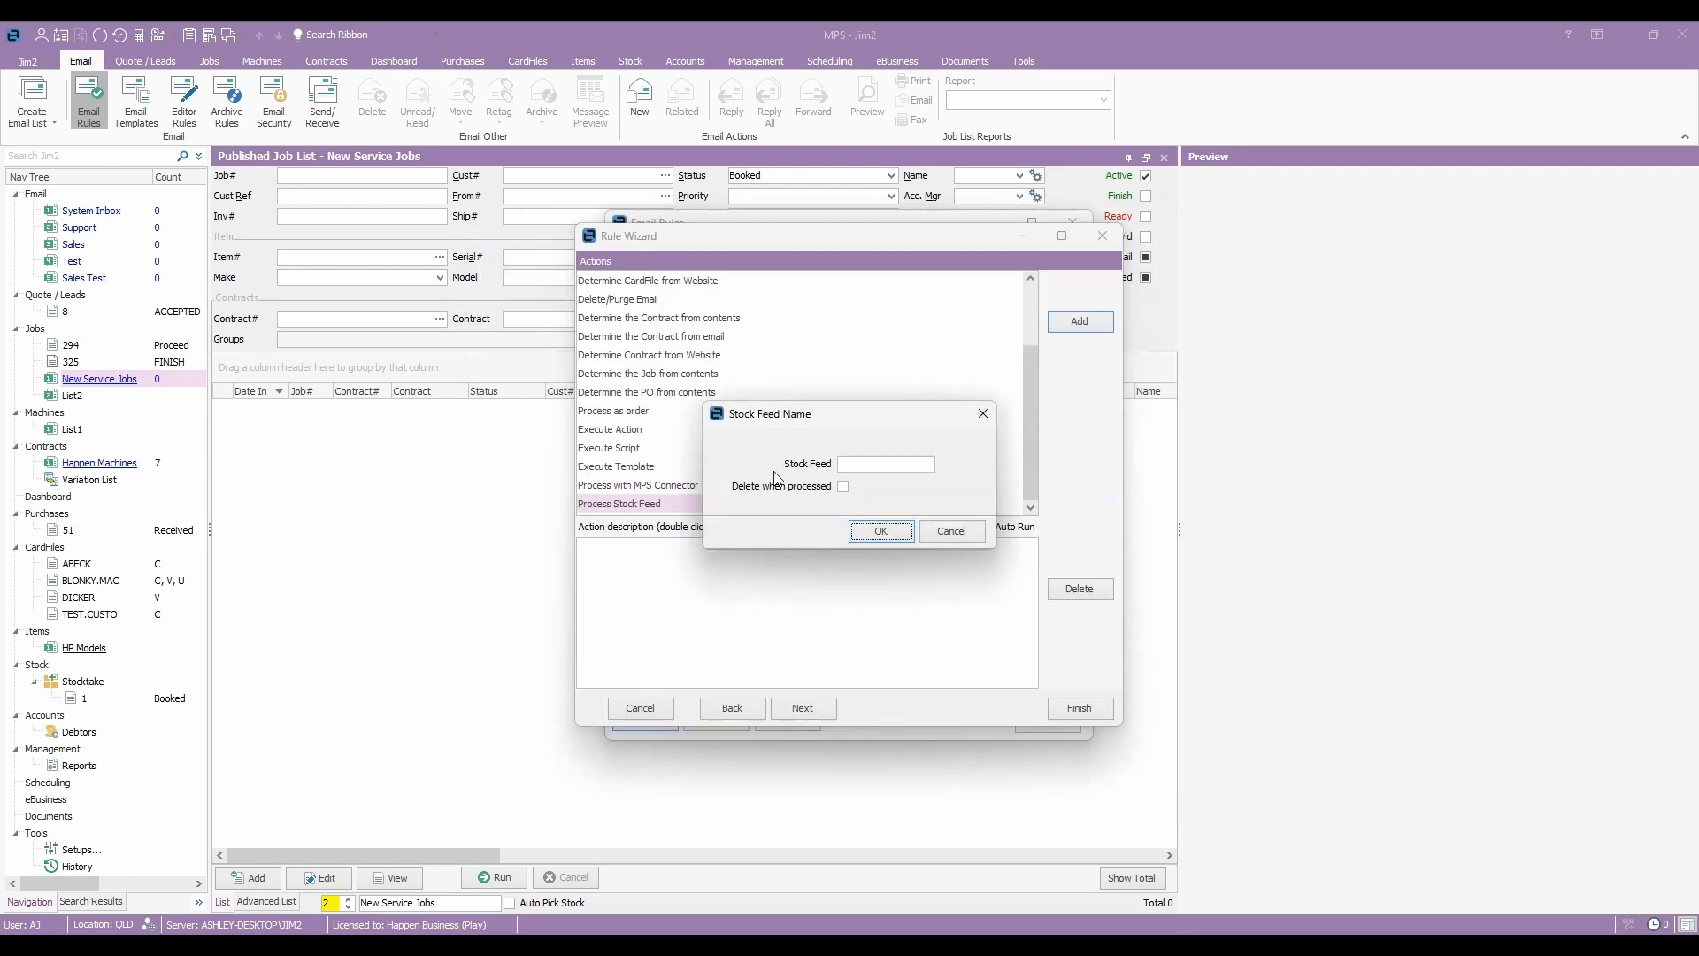
{"action": "left_click", "coordinate": [880, 531]}
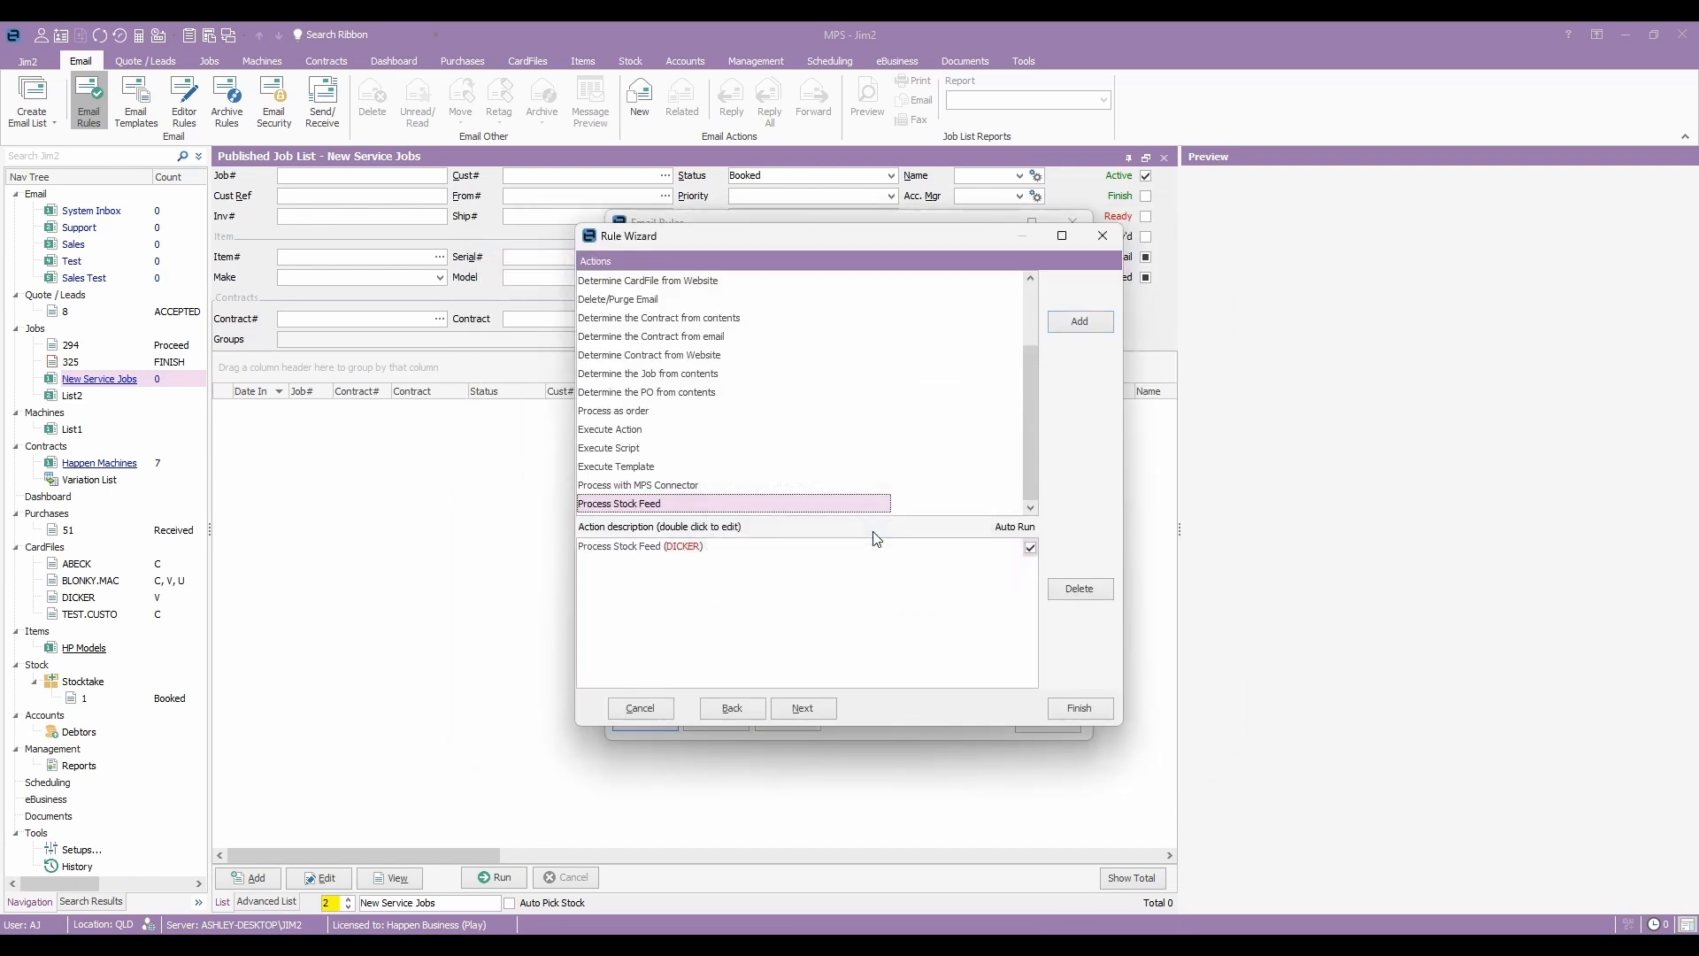
Name the rule "DickerData Stock Feed.", set it to stop other rules when run, and finish it
{"action": "left_click", "coordinate": [818, 708]}
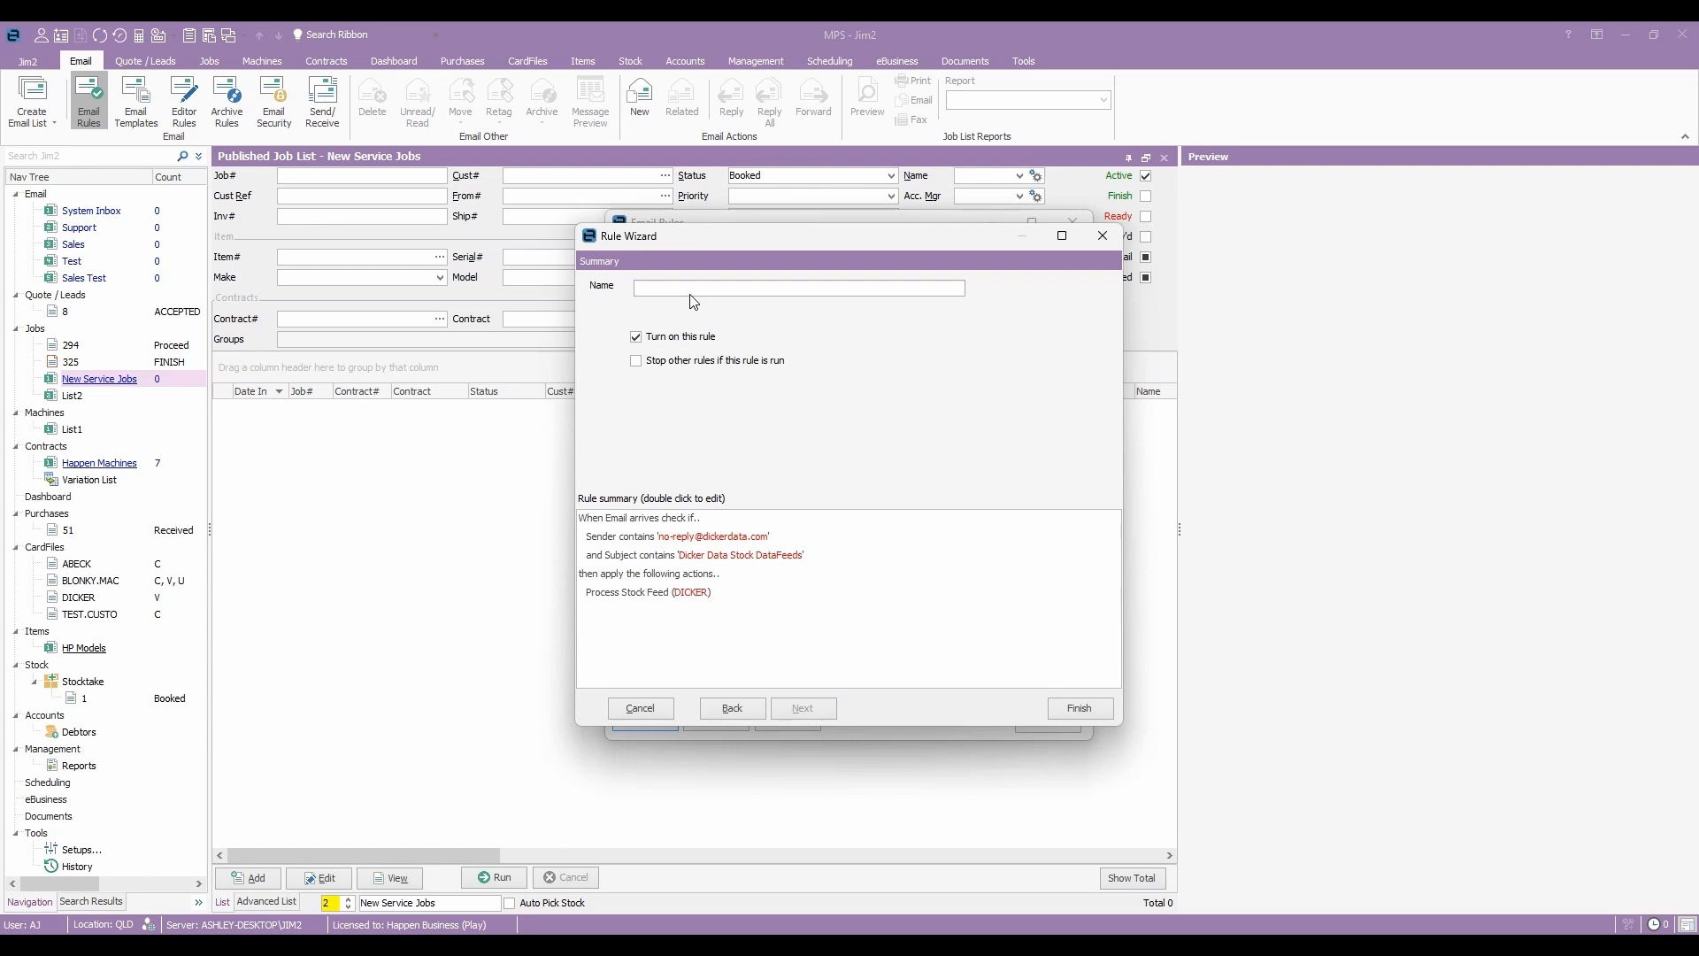
{"action": "type", "text": "DickerData Stock Feed."}
{"action": "left_click", "coordinate": [636, 360]}
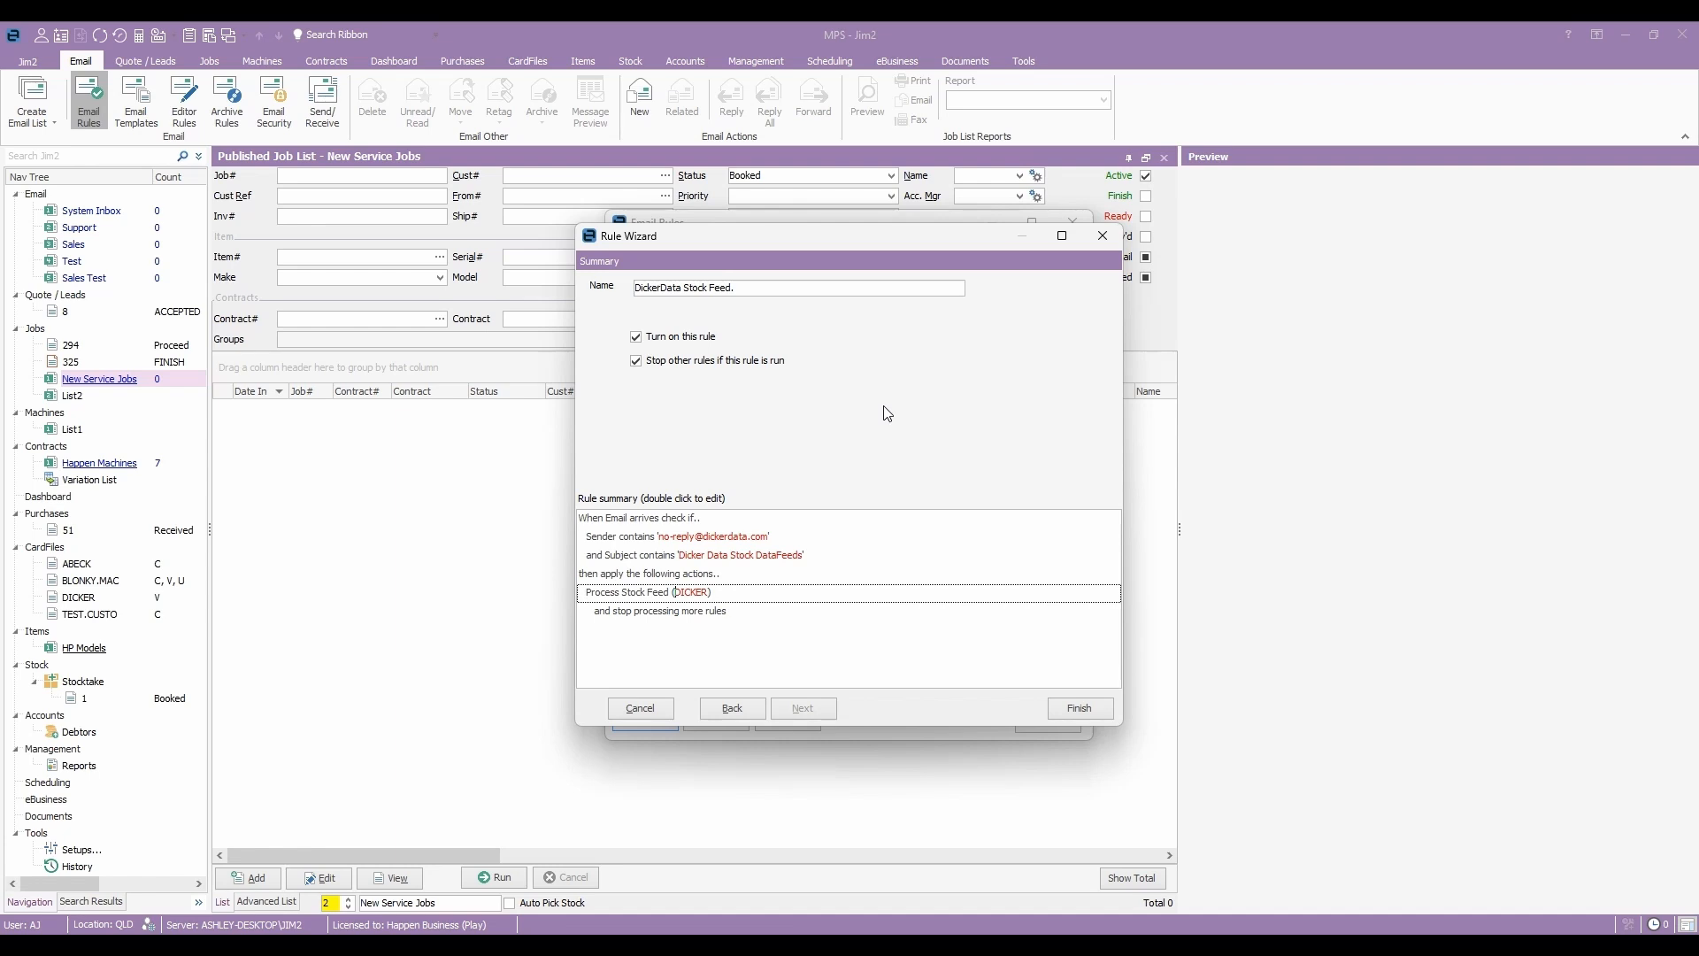
{"action": "left_click", "coordinate": [1089, 710]}
Move the DickerData Stock Feed rule to the first position among the email rules and close the rules list
{"action": "left_click", "coordinate": [1059, 287]}
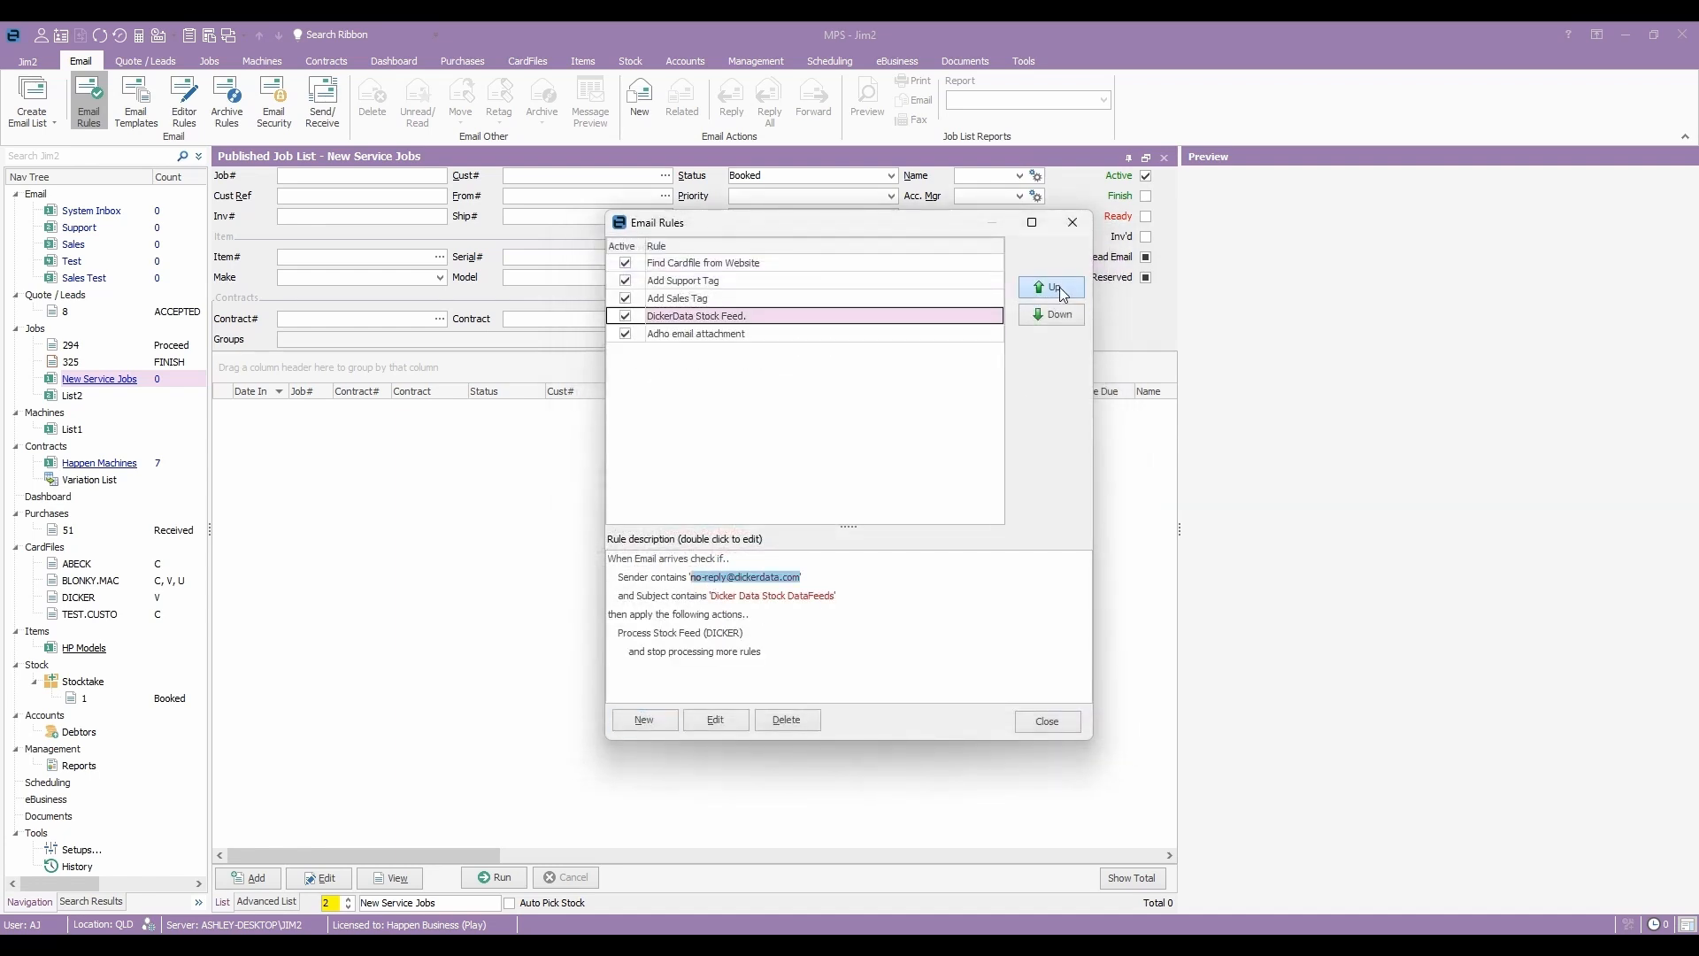
{"action": "left_click", "coordinate": [1059, 287]}
{"action": "left_click", "coordinate": [1060, 287]}
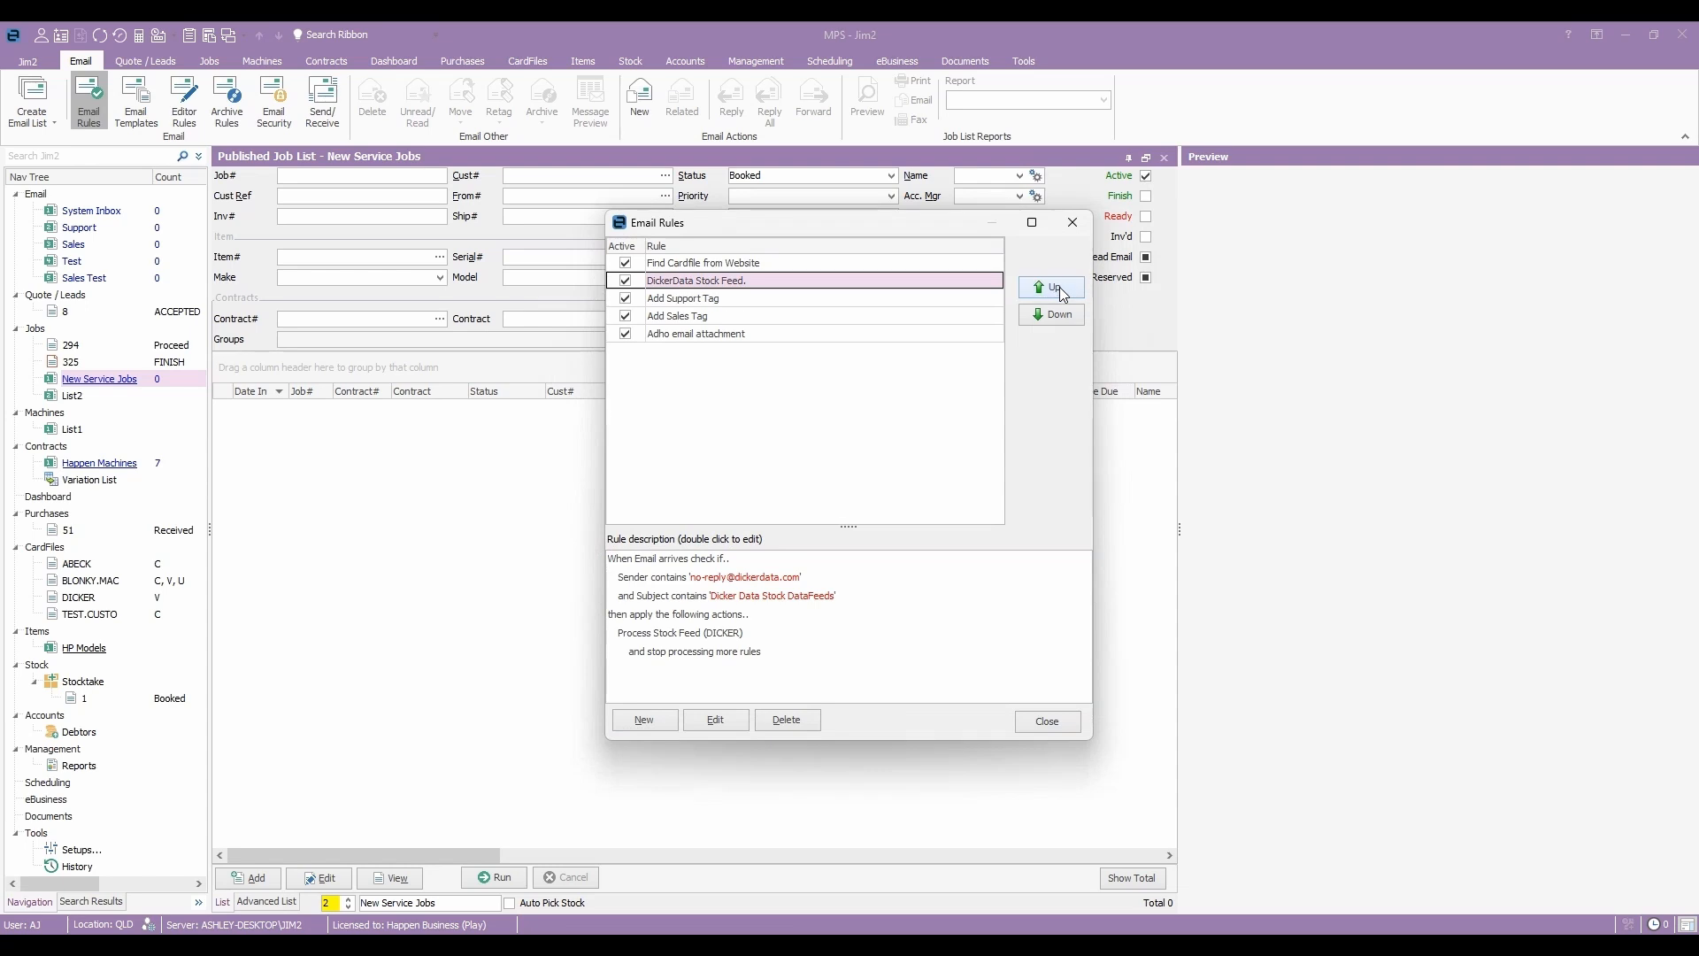
{"action": "left_click", "coordinate": [1060, 287]}
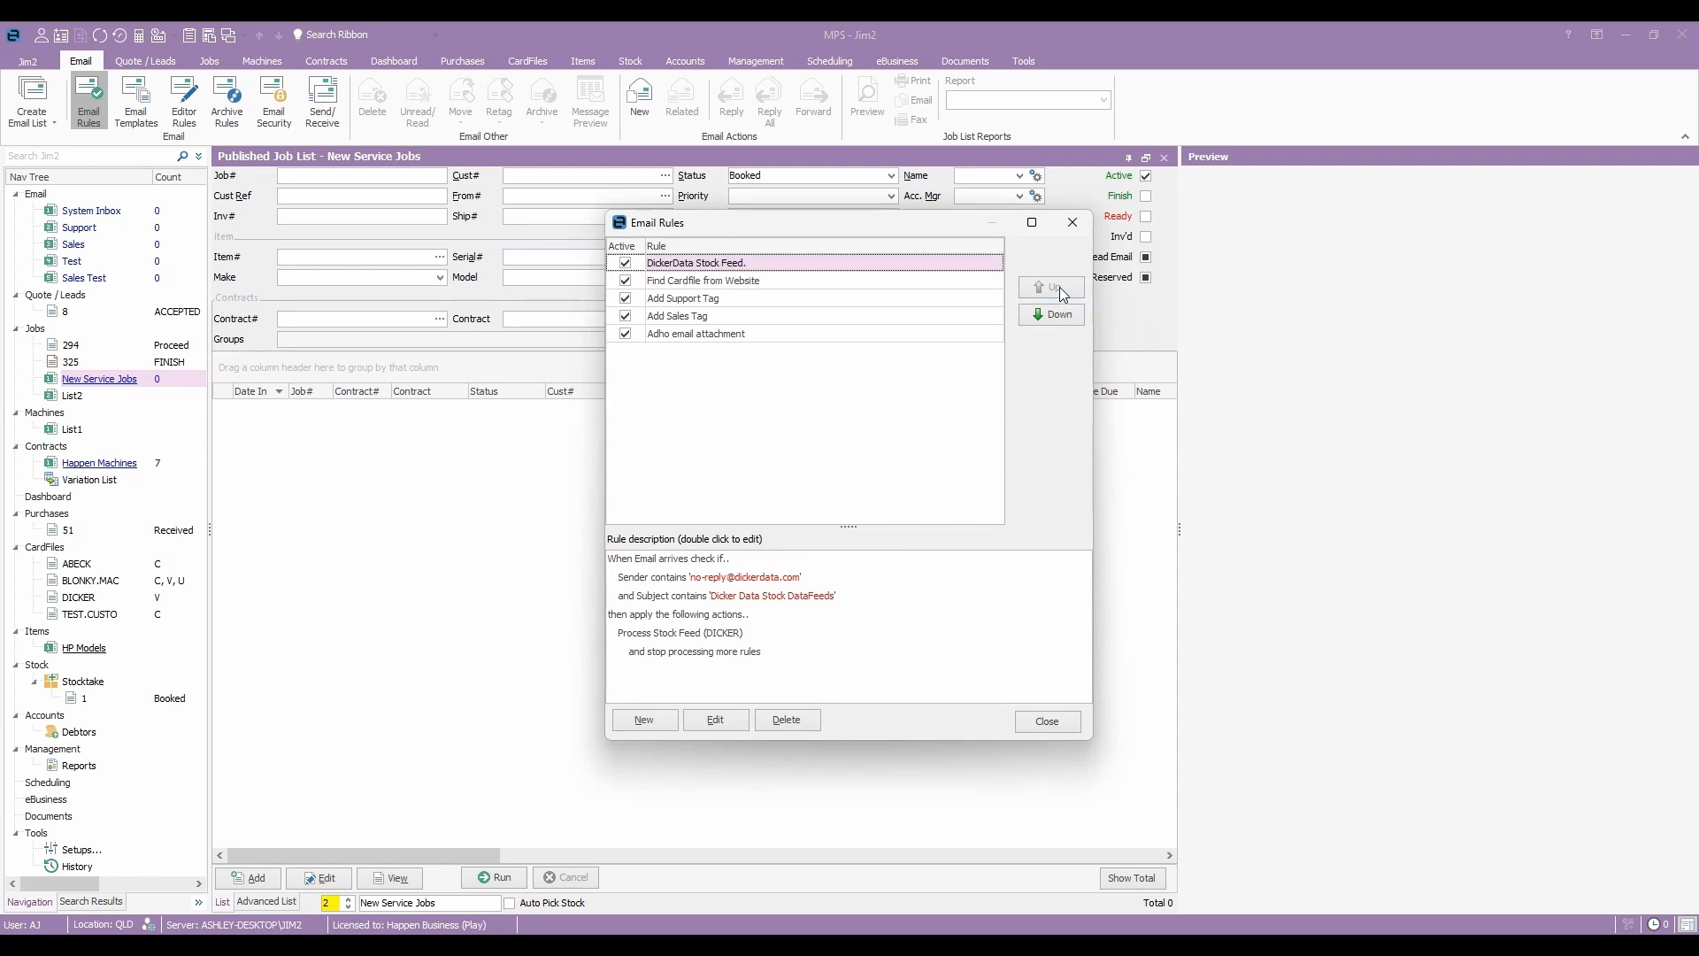
{"action": "left_click", "coordinate": [1057, 723]}
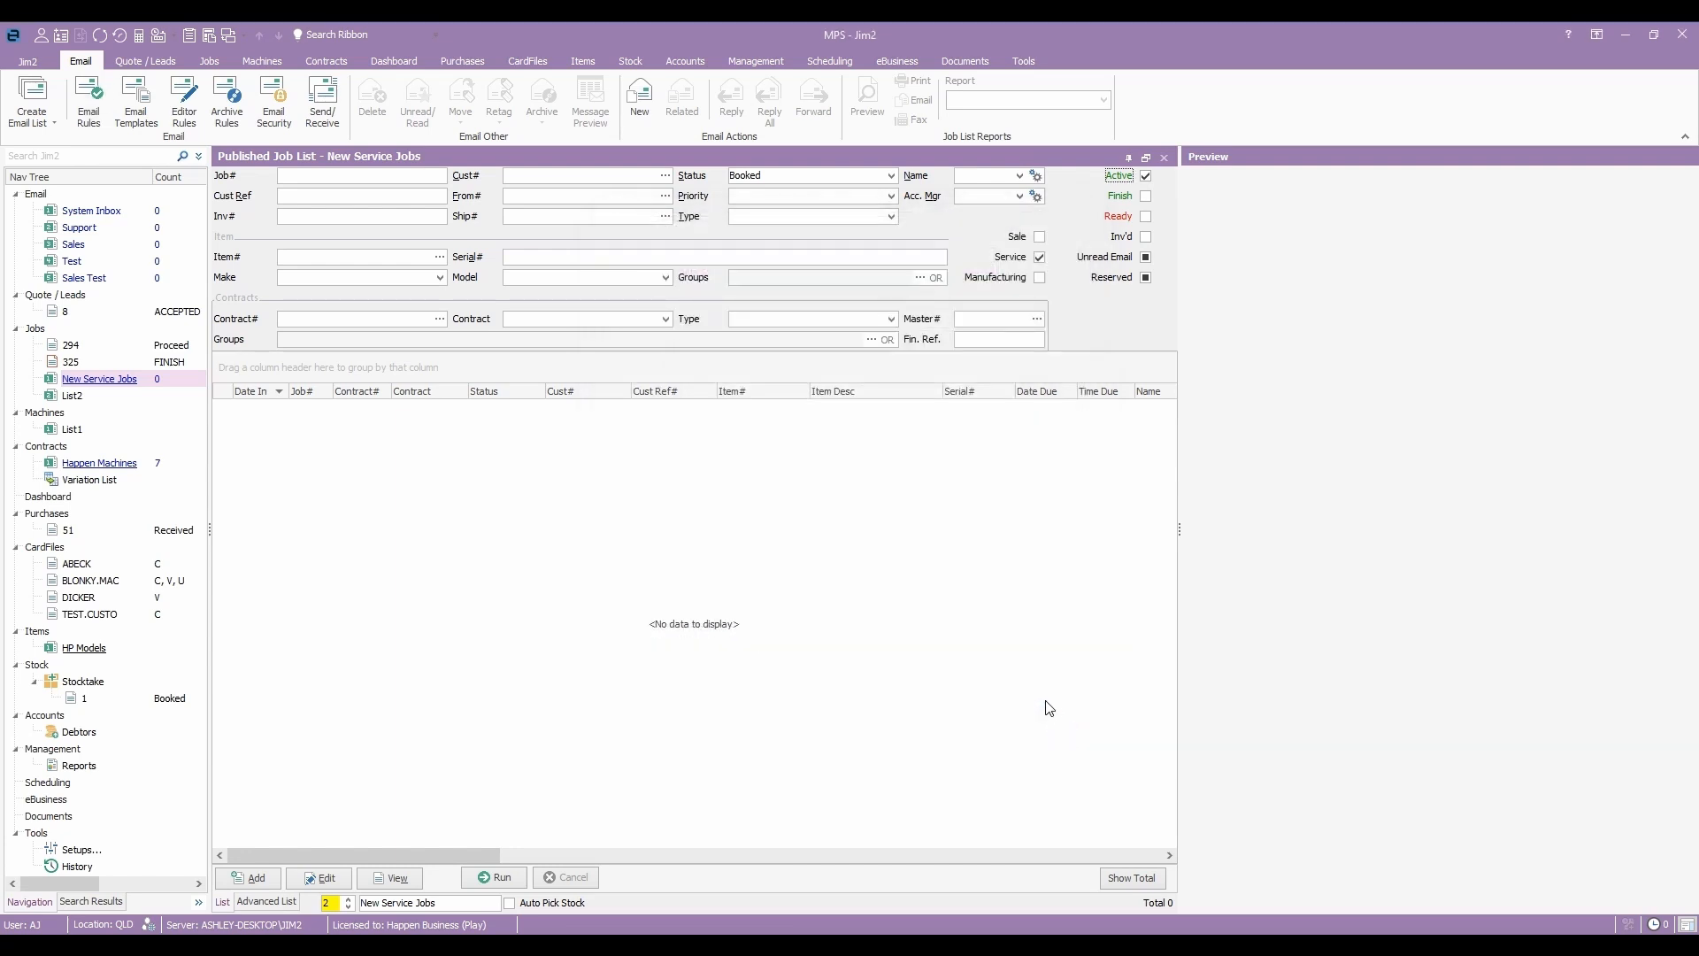
Open eBusiness Transactions and run the inbound queue list for ready and failed requests
{"action": "left_click", "coordinate": [888, 69]}
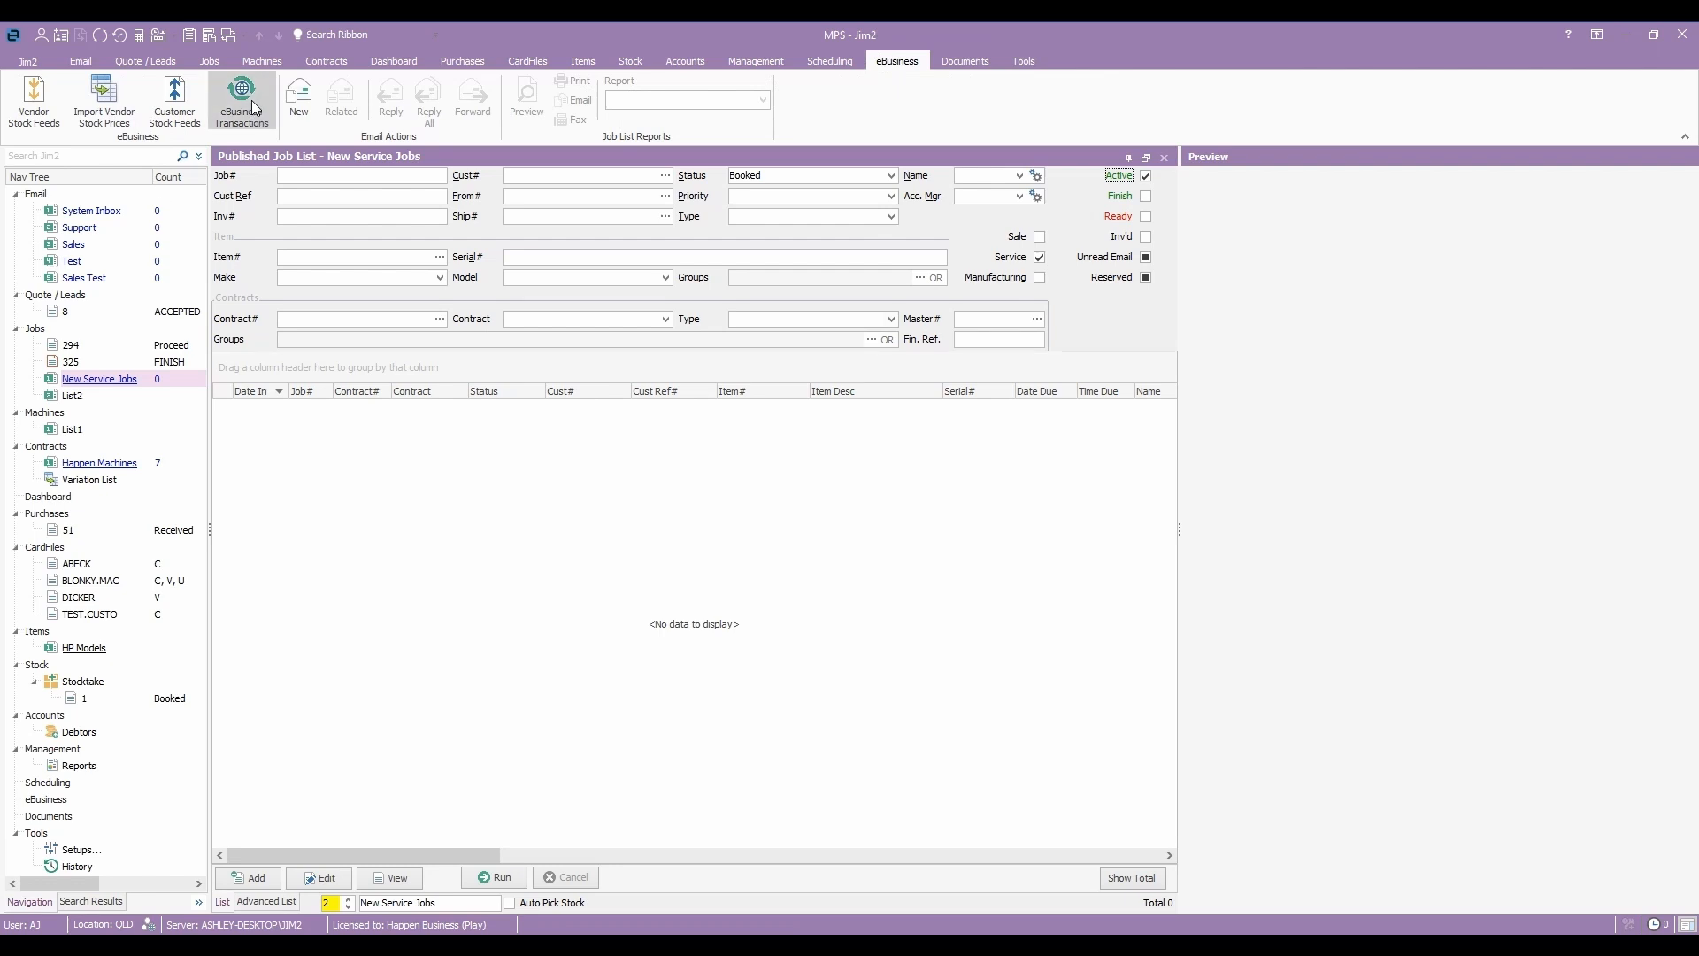
{"action": "left_click", "coordinate": [241, 100]}
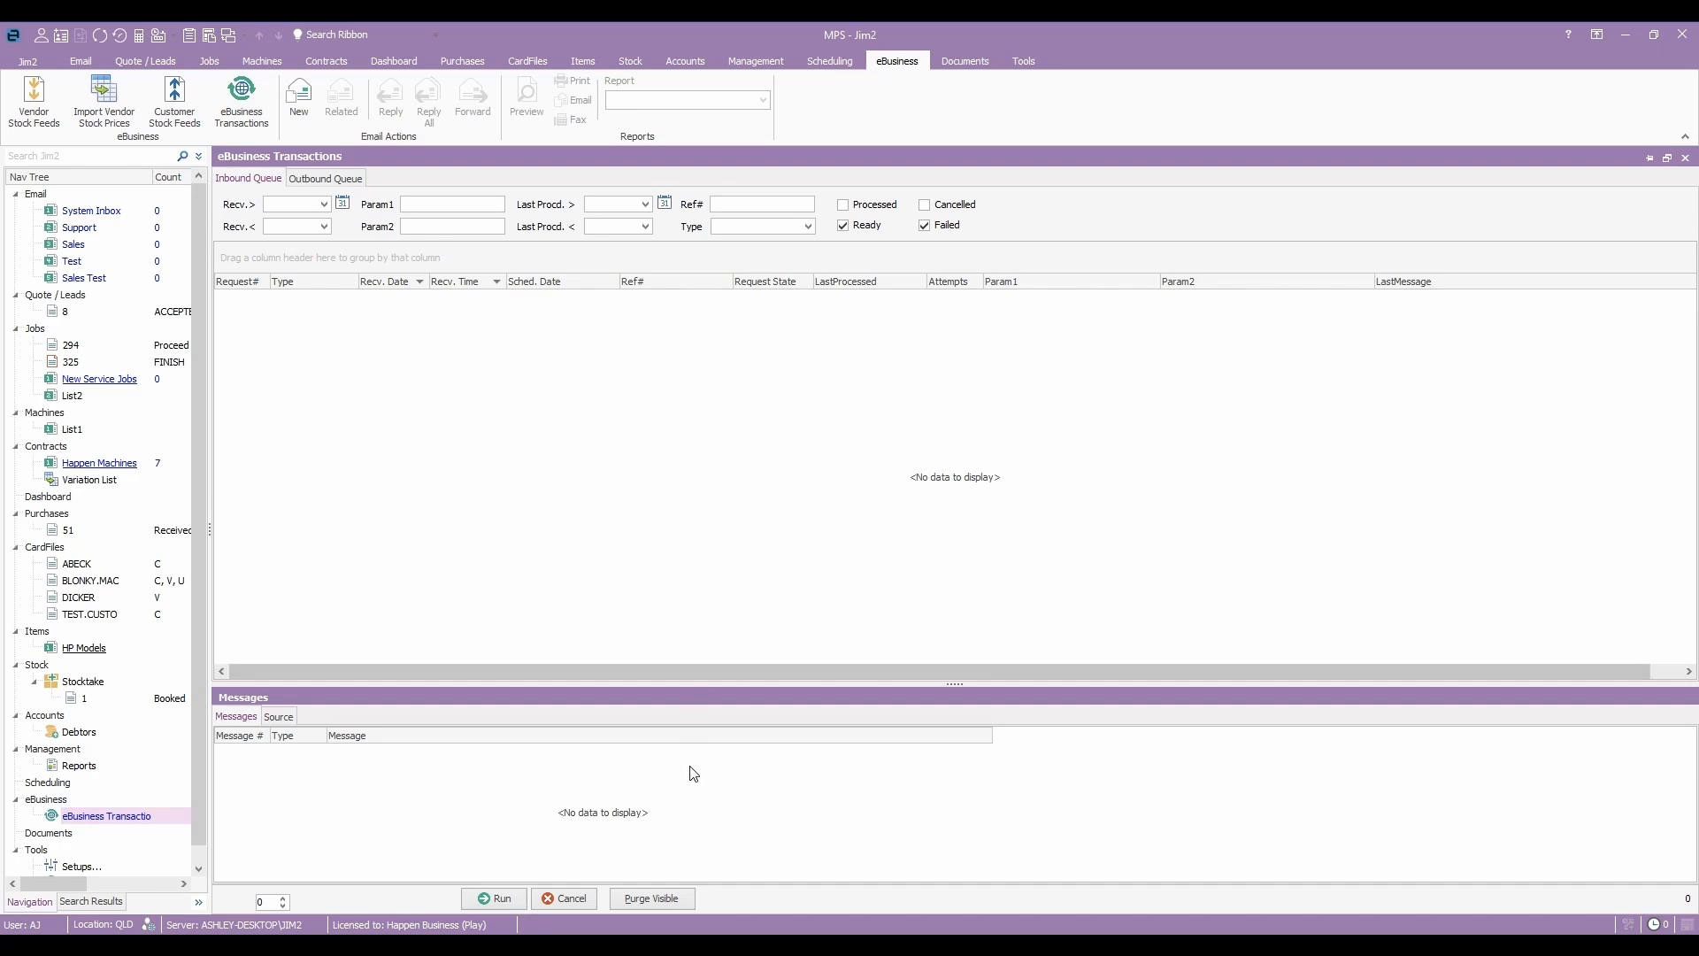
{"action": "left_click", "coordinate": [498, 899]}
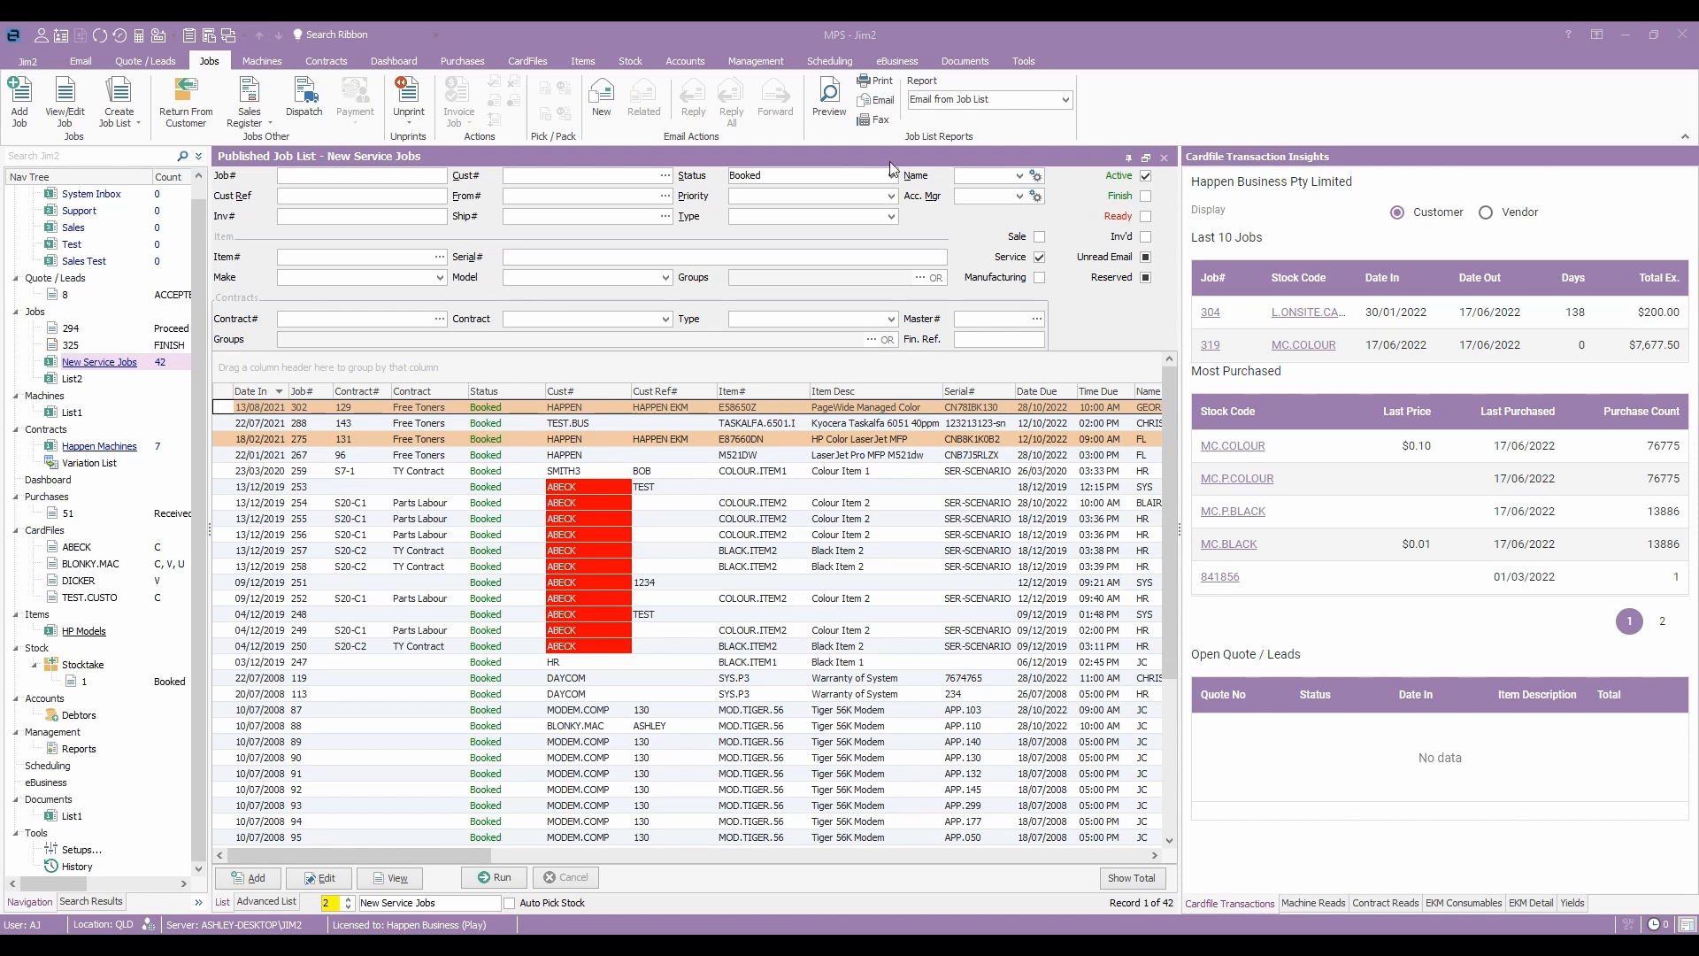
Load the "Vendor Stock Feed Generic New" CSV file for vendor stock price import and set the vendor to BLONKY.MAC
{"action": "left_click", "coordinate": [897, 61]}
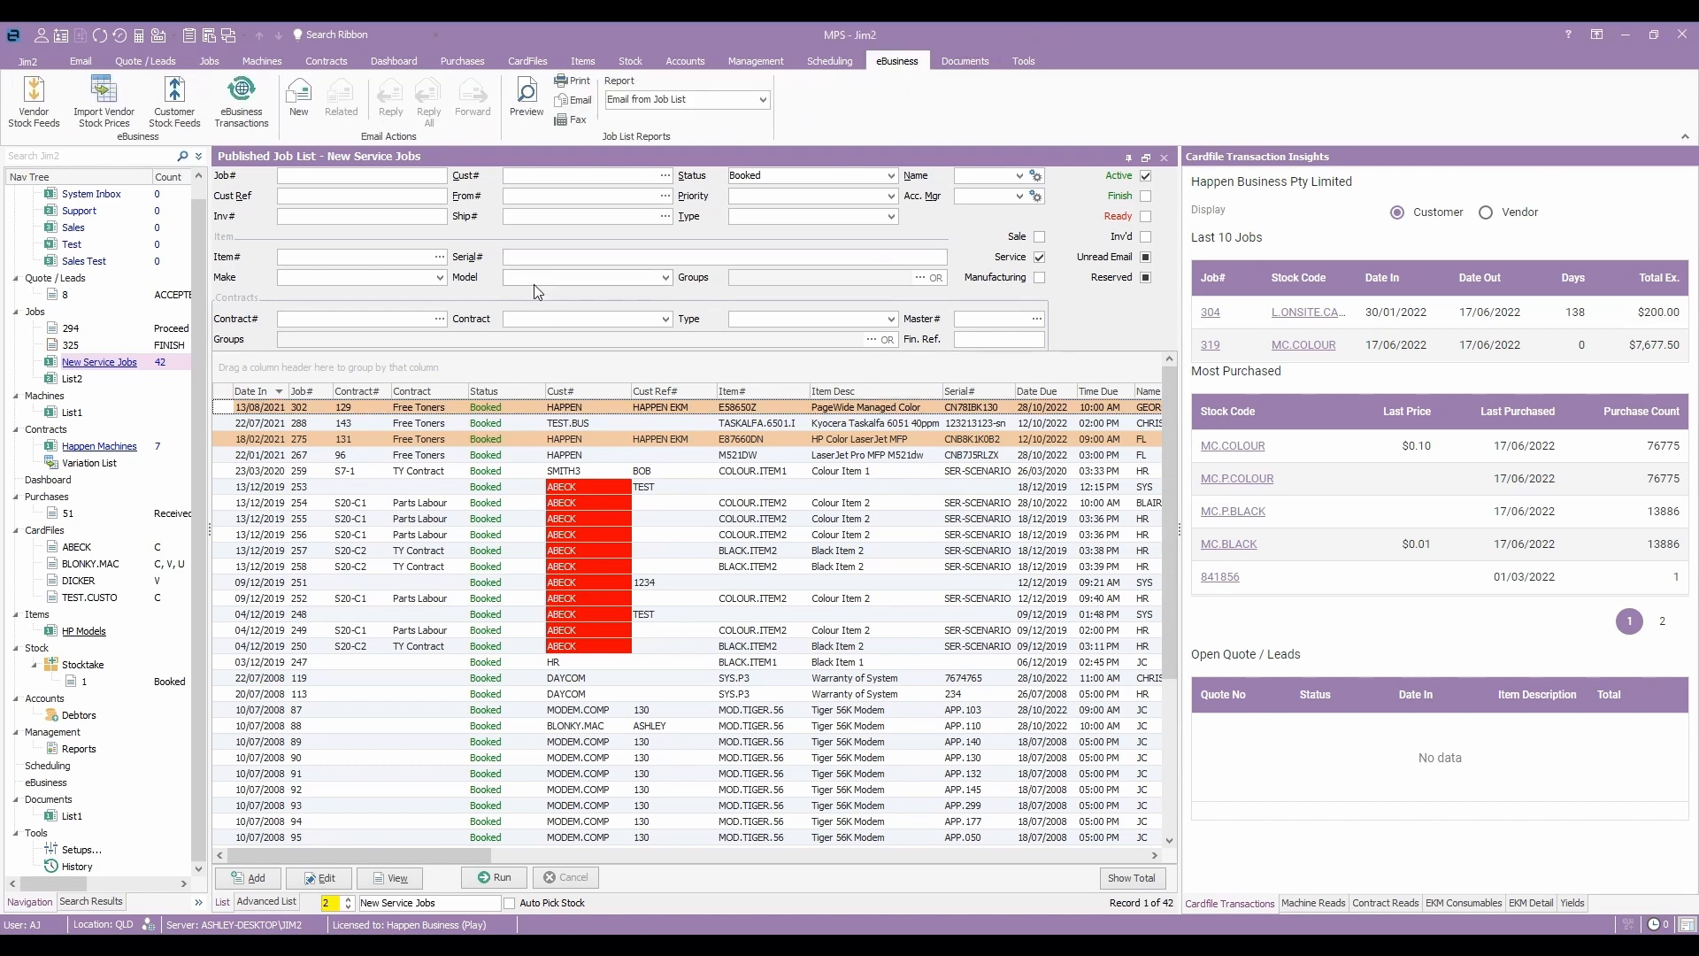
{"action": "left_click", "coordinate": [103, 99]}
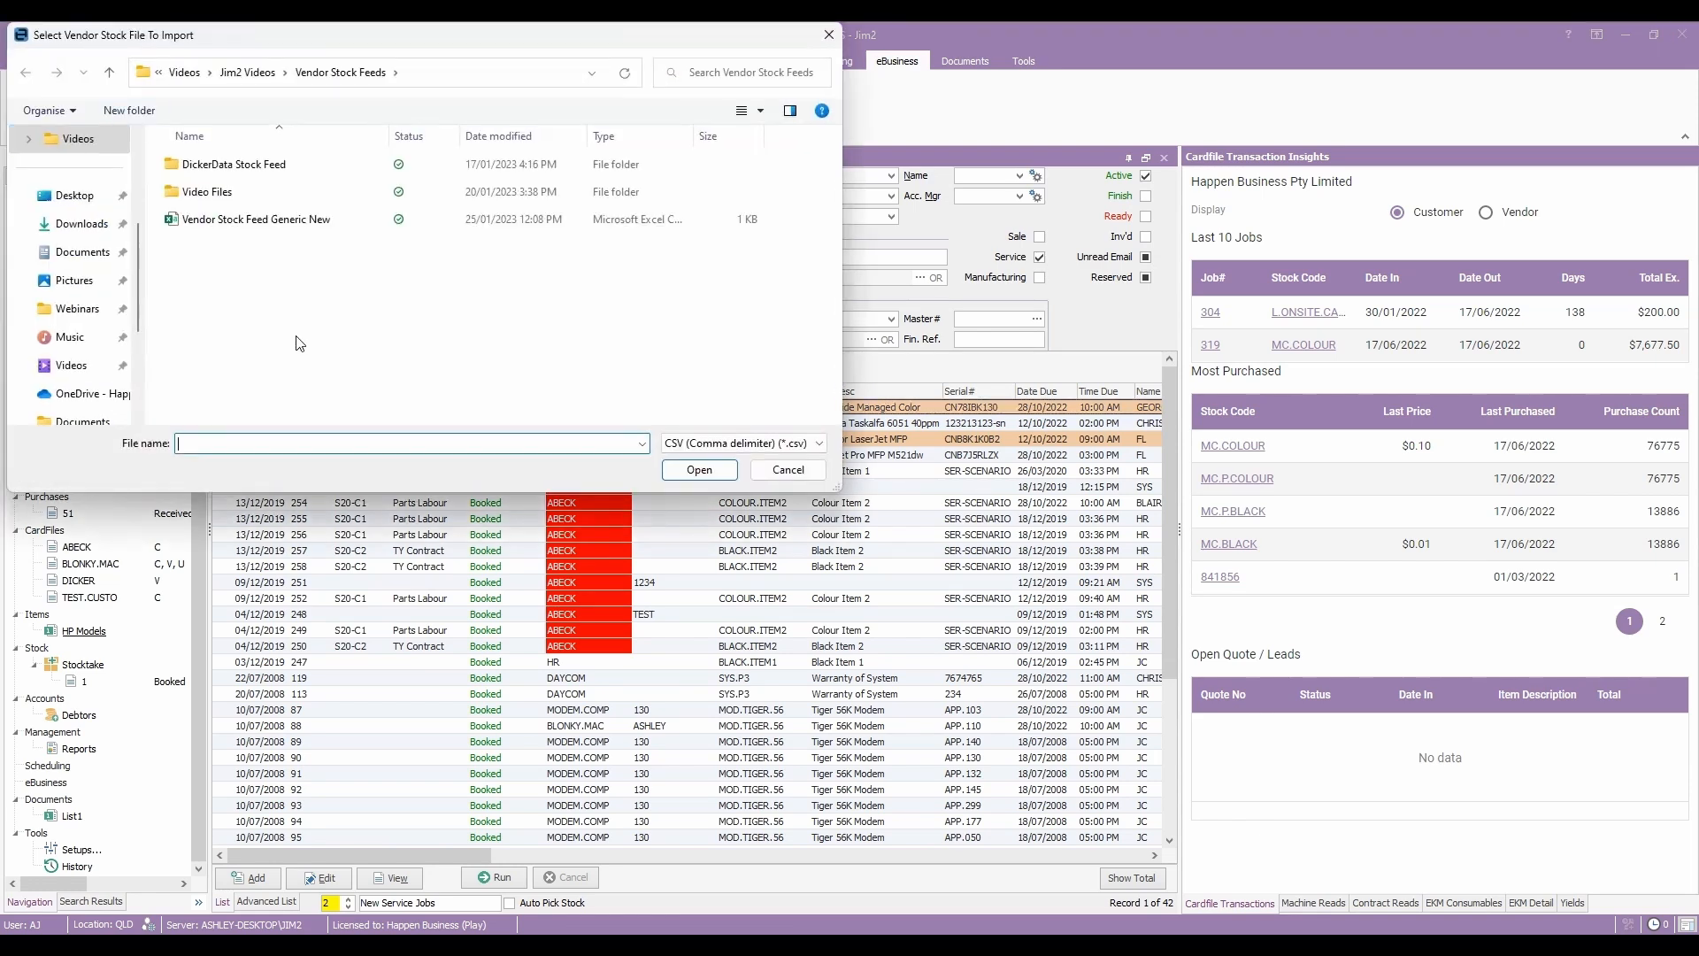
{"action": "left_click", "coordinate": [224, 226]}
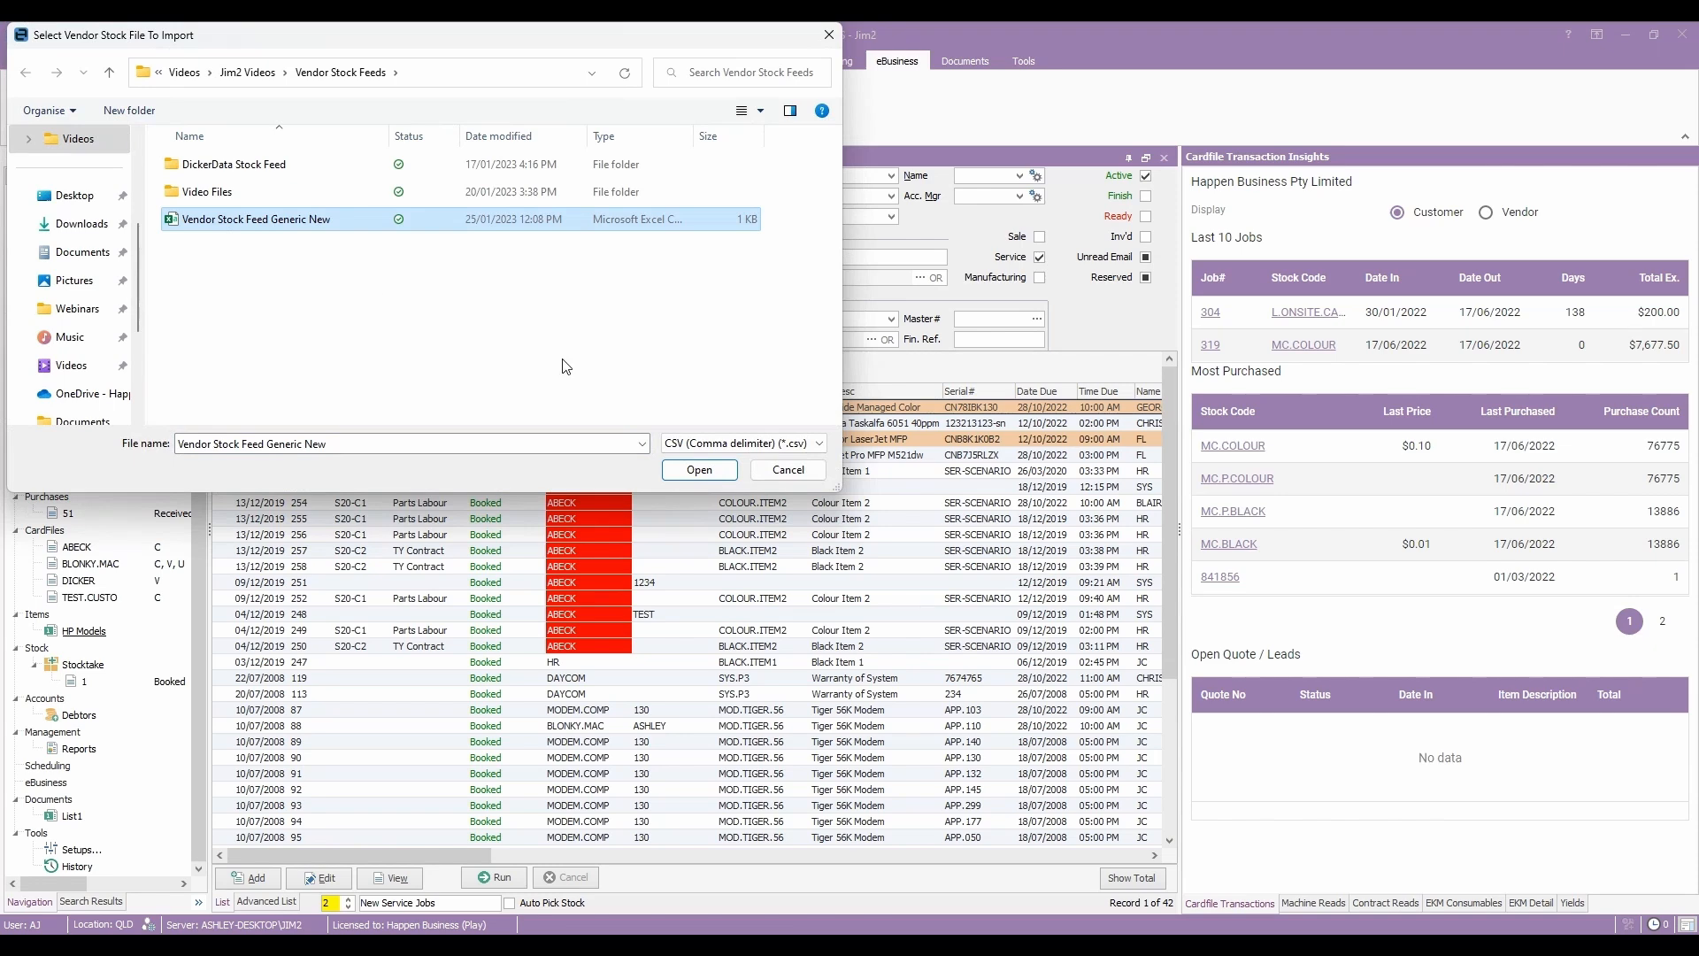
{"action": "left_click", "coordinate": [699, 470]}
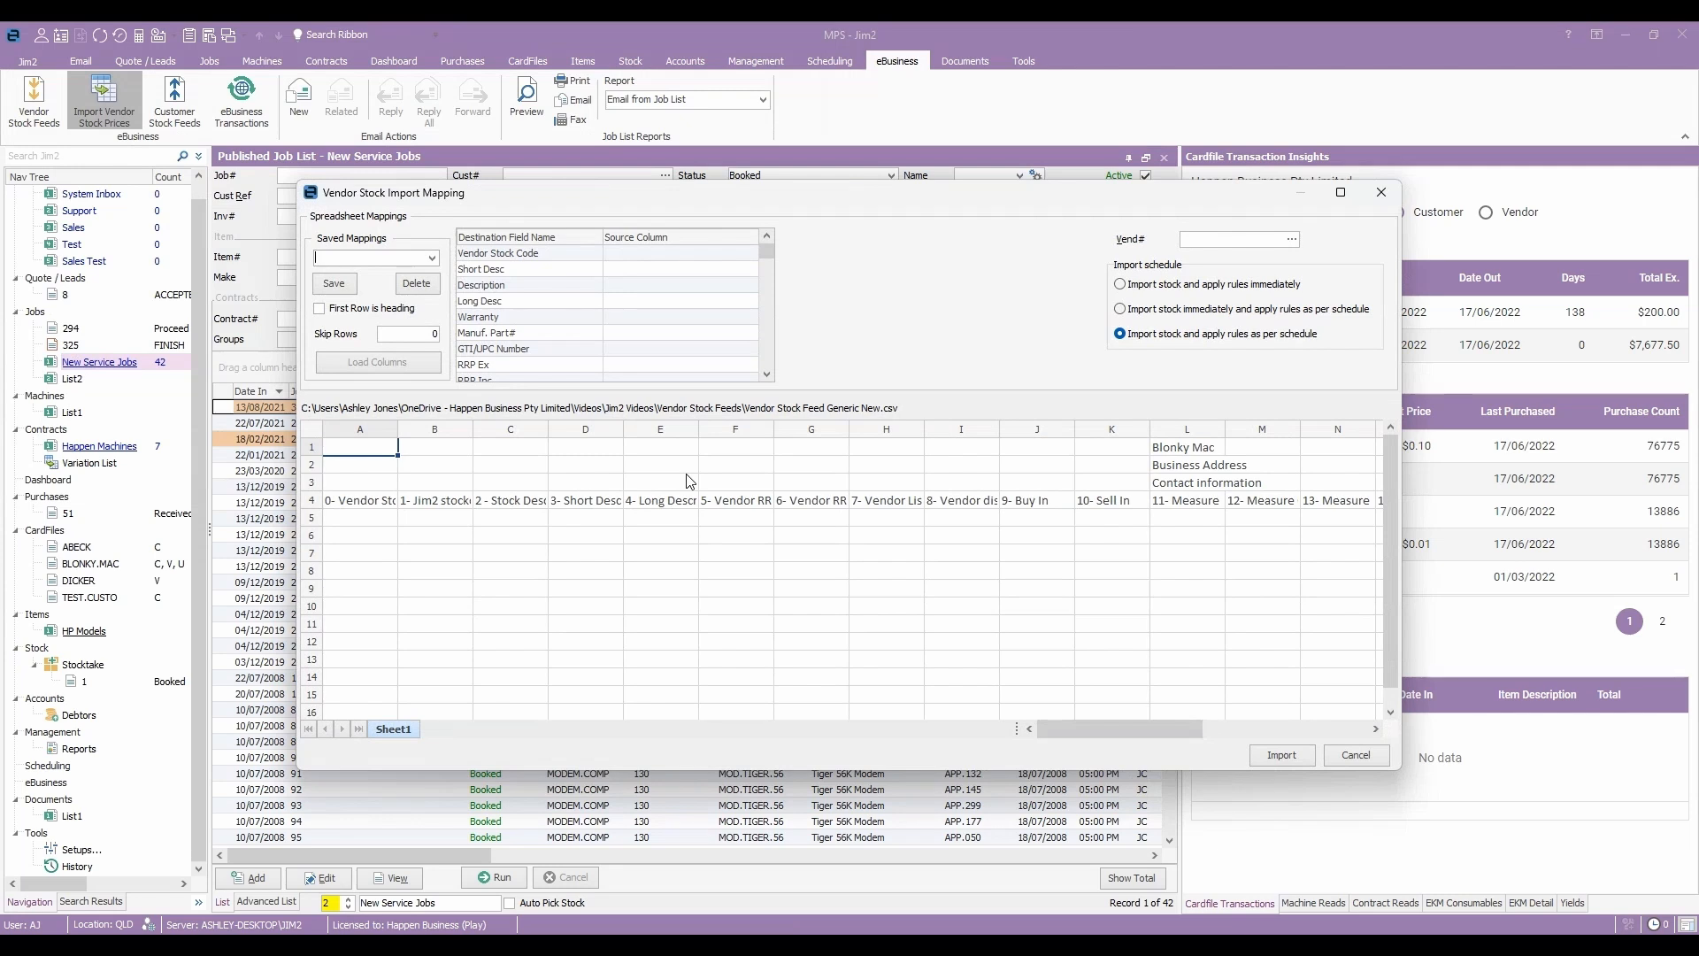
{"action": "left_click", "coordinate": [1238, 239]}
{"action": "type", "text": "BLONKY.MAC"}
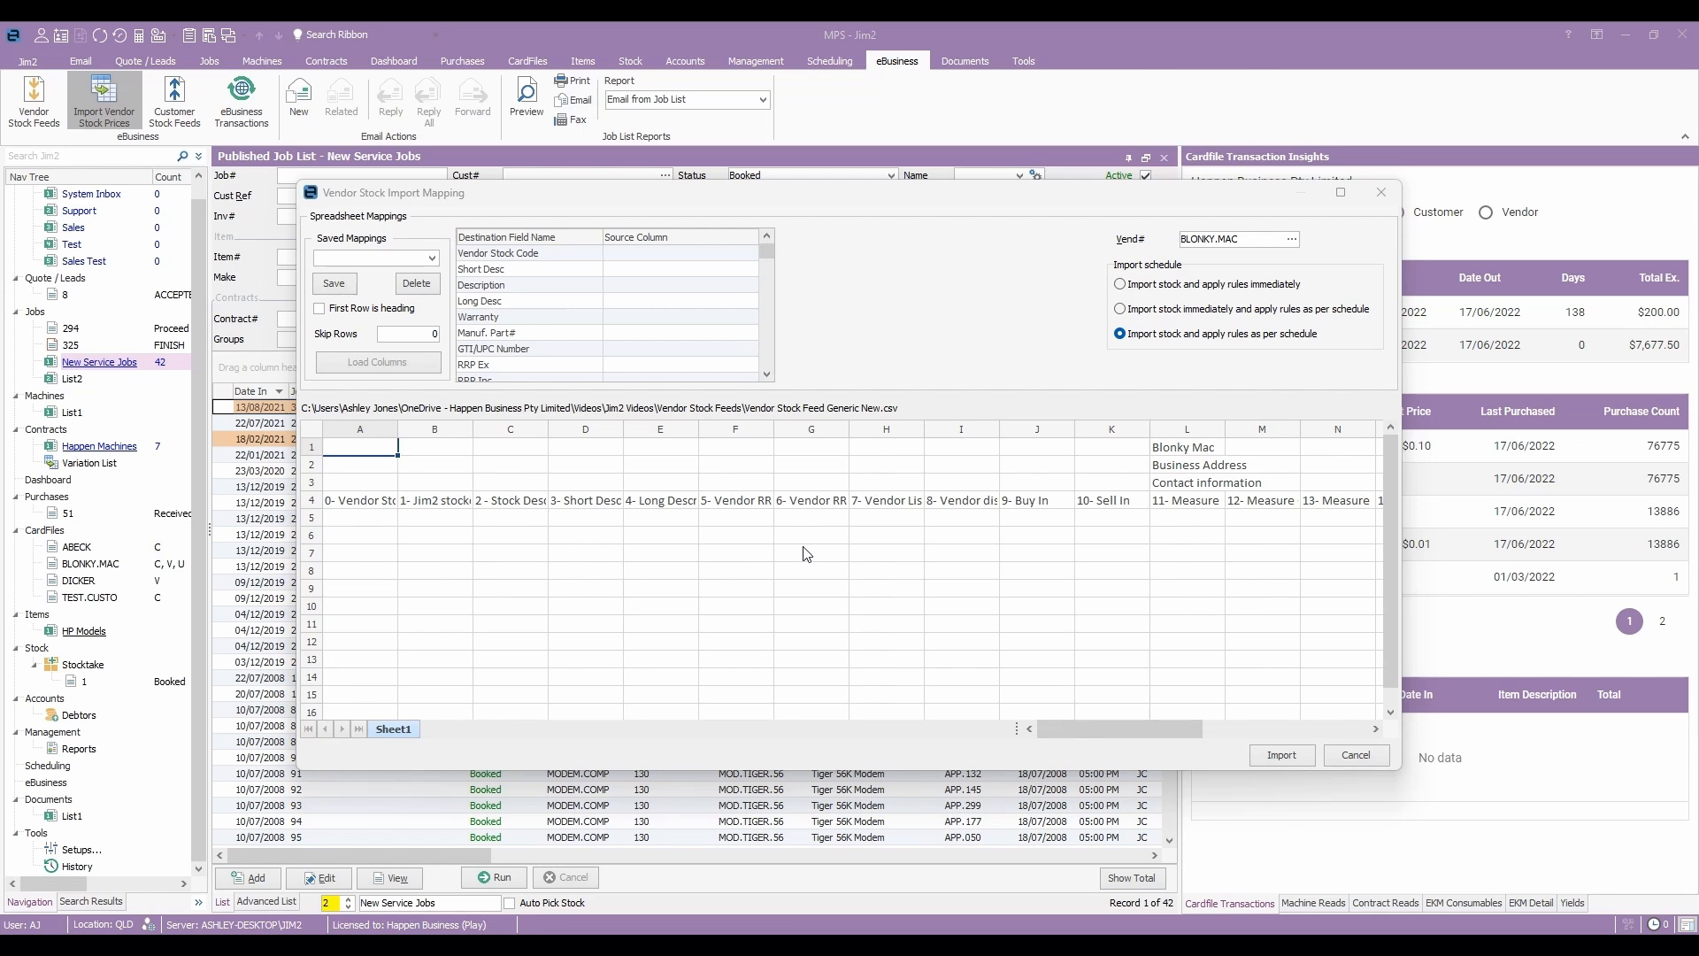
Examine the source column choices for Vendor Stock Code and the column headings in row 4 of the spreadsheet
{"action": "left_click", "coordinate": [751, 254]}
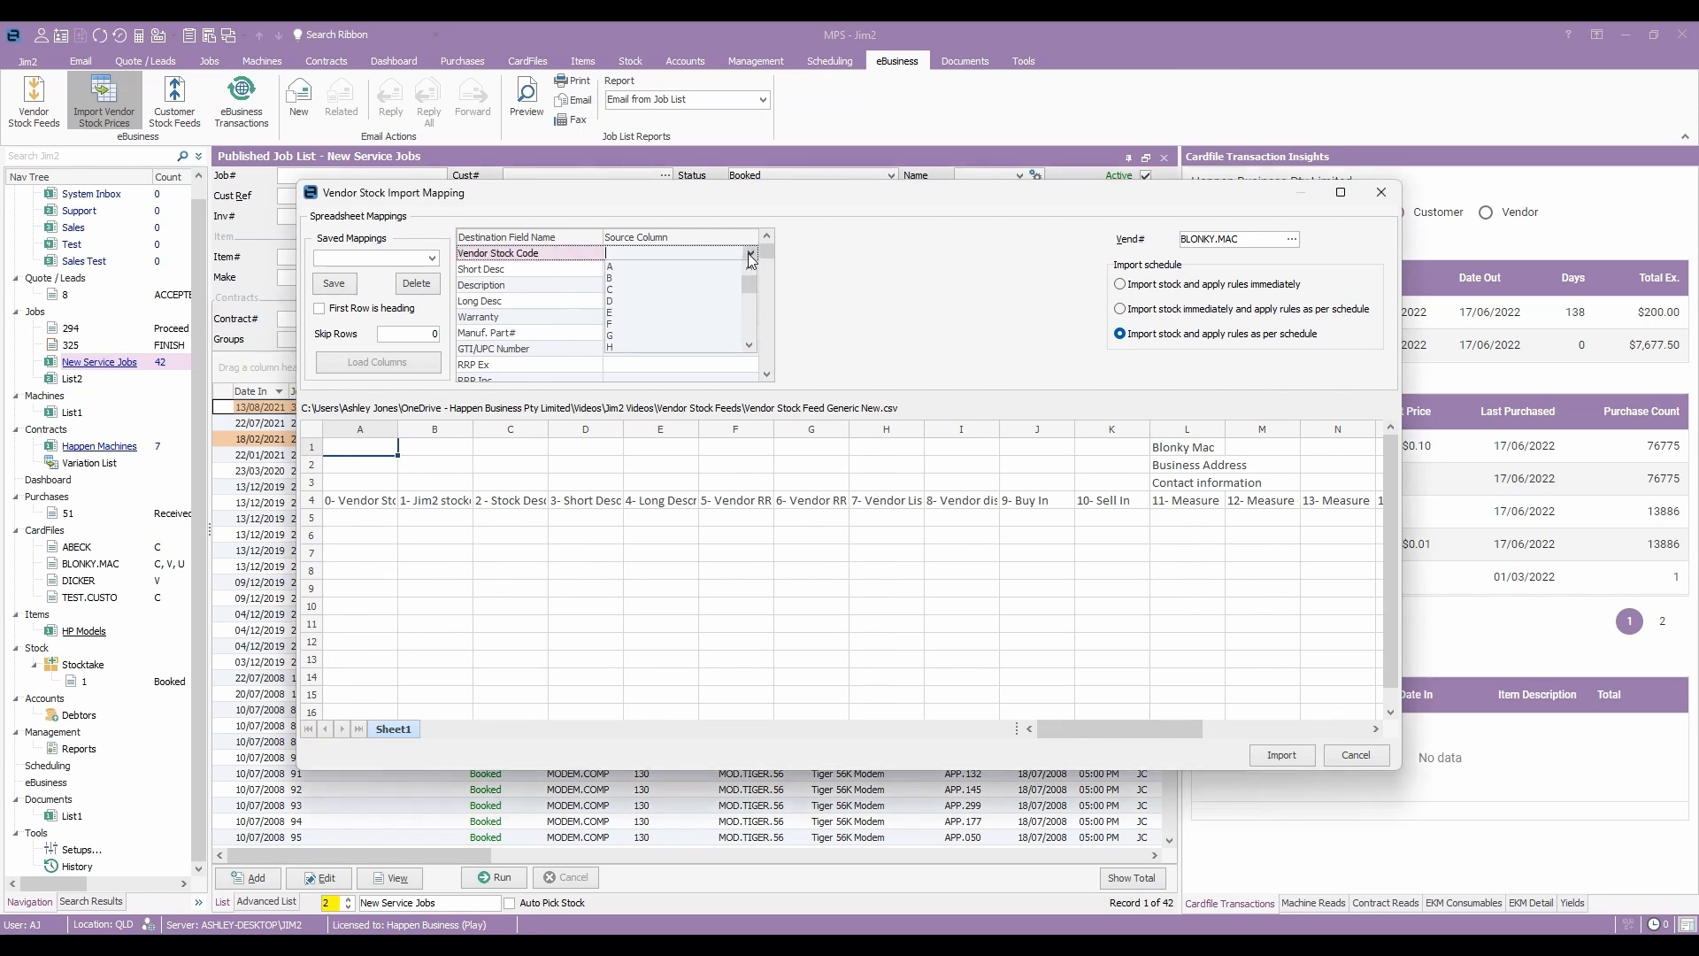
{"action": "left_click", "coordinate": [839, 293]}
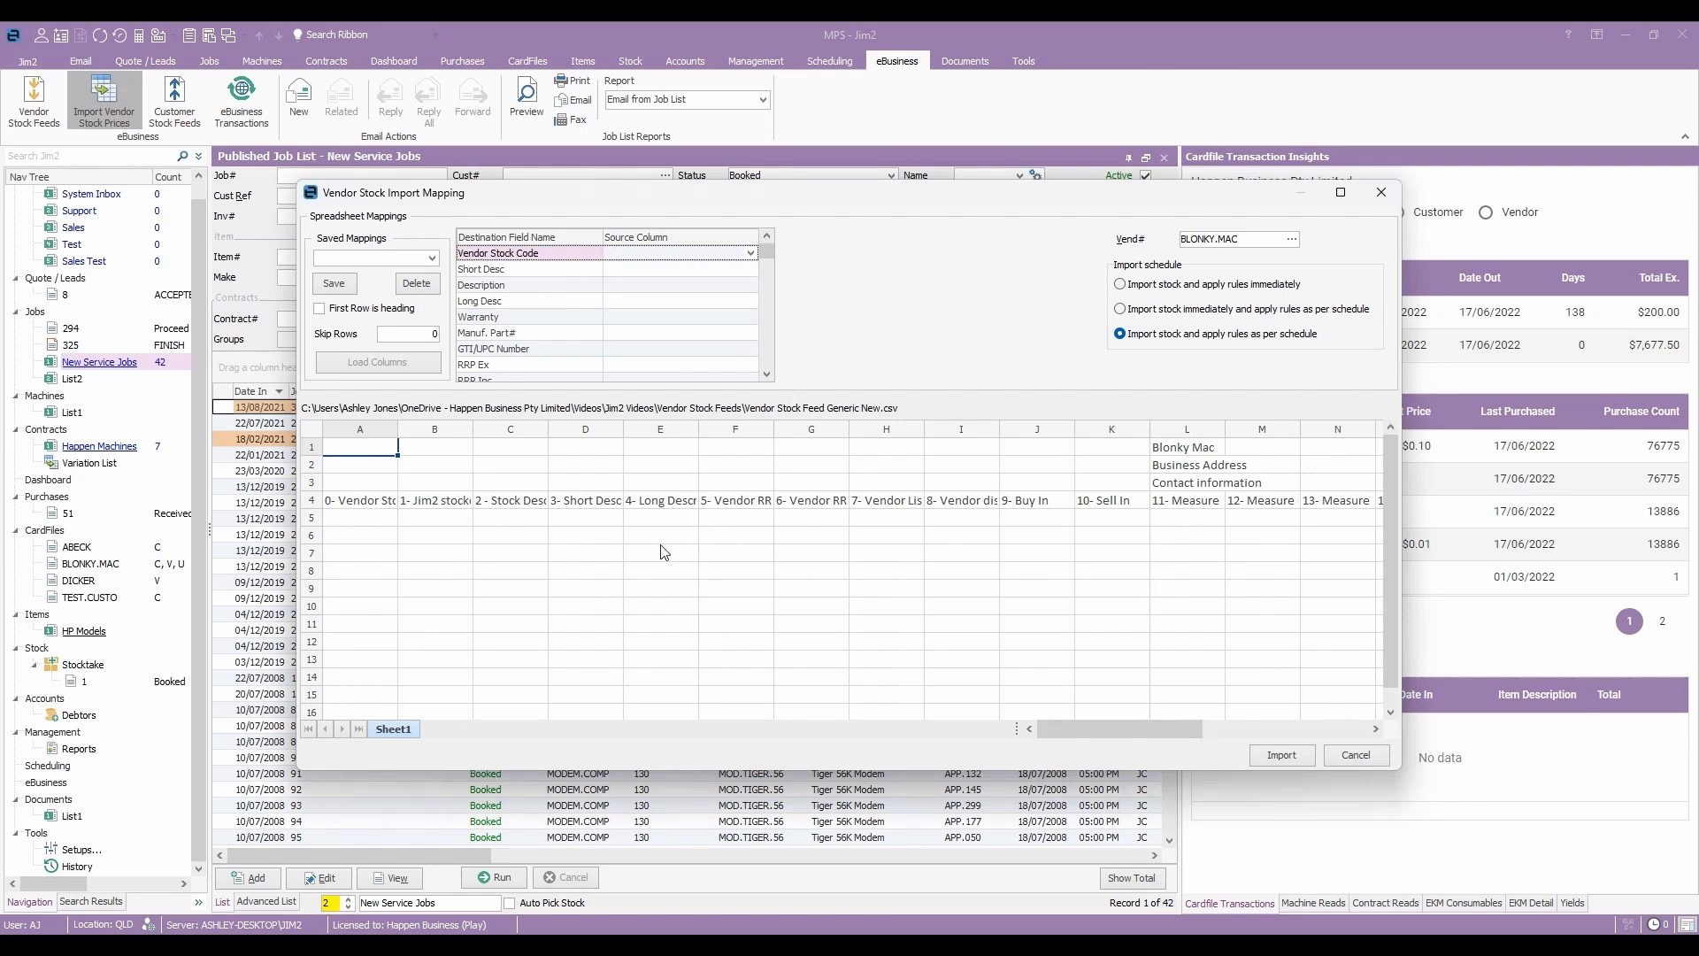
{"action": "left_click", "coordinate": [308, 500]}
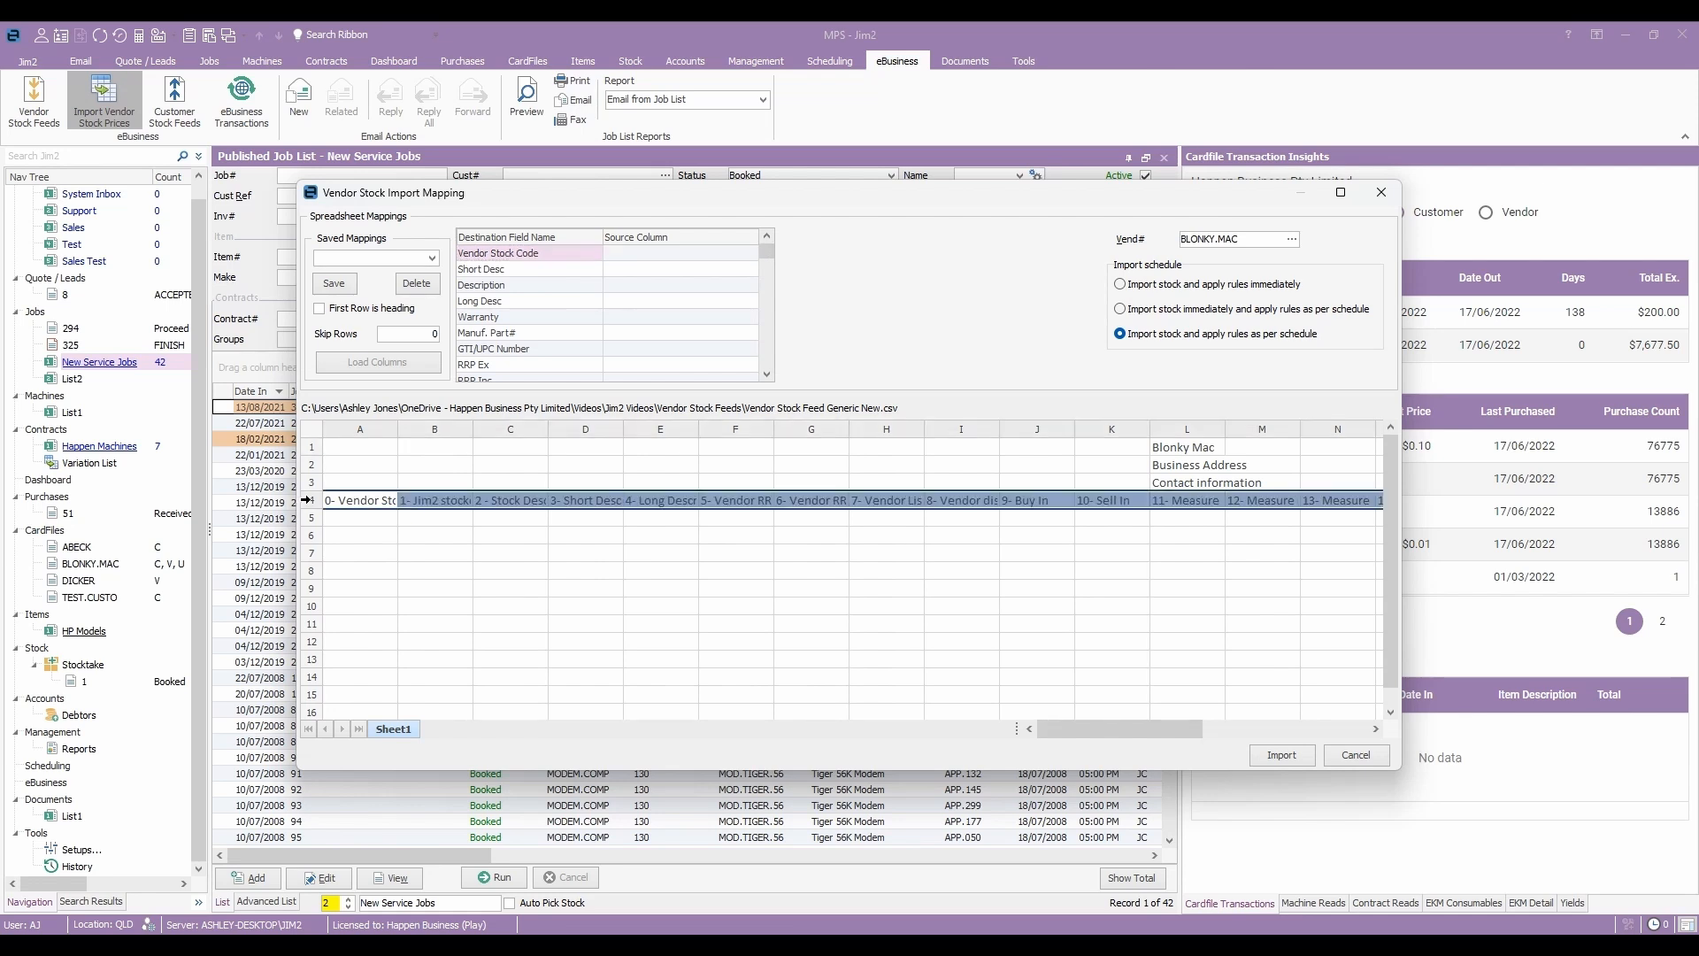
Mark the first row as heading, skip 3 rows, and load the spreadsheet columns for mapping
{"action": "left_click", "coordinate": [357, 310]}
{"action": "left_click_drag", "start_coordinate": [360, 458], "coordinate": [363, 483]}
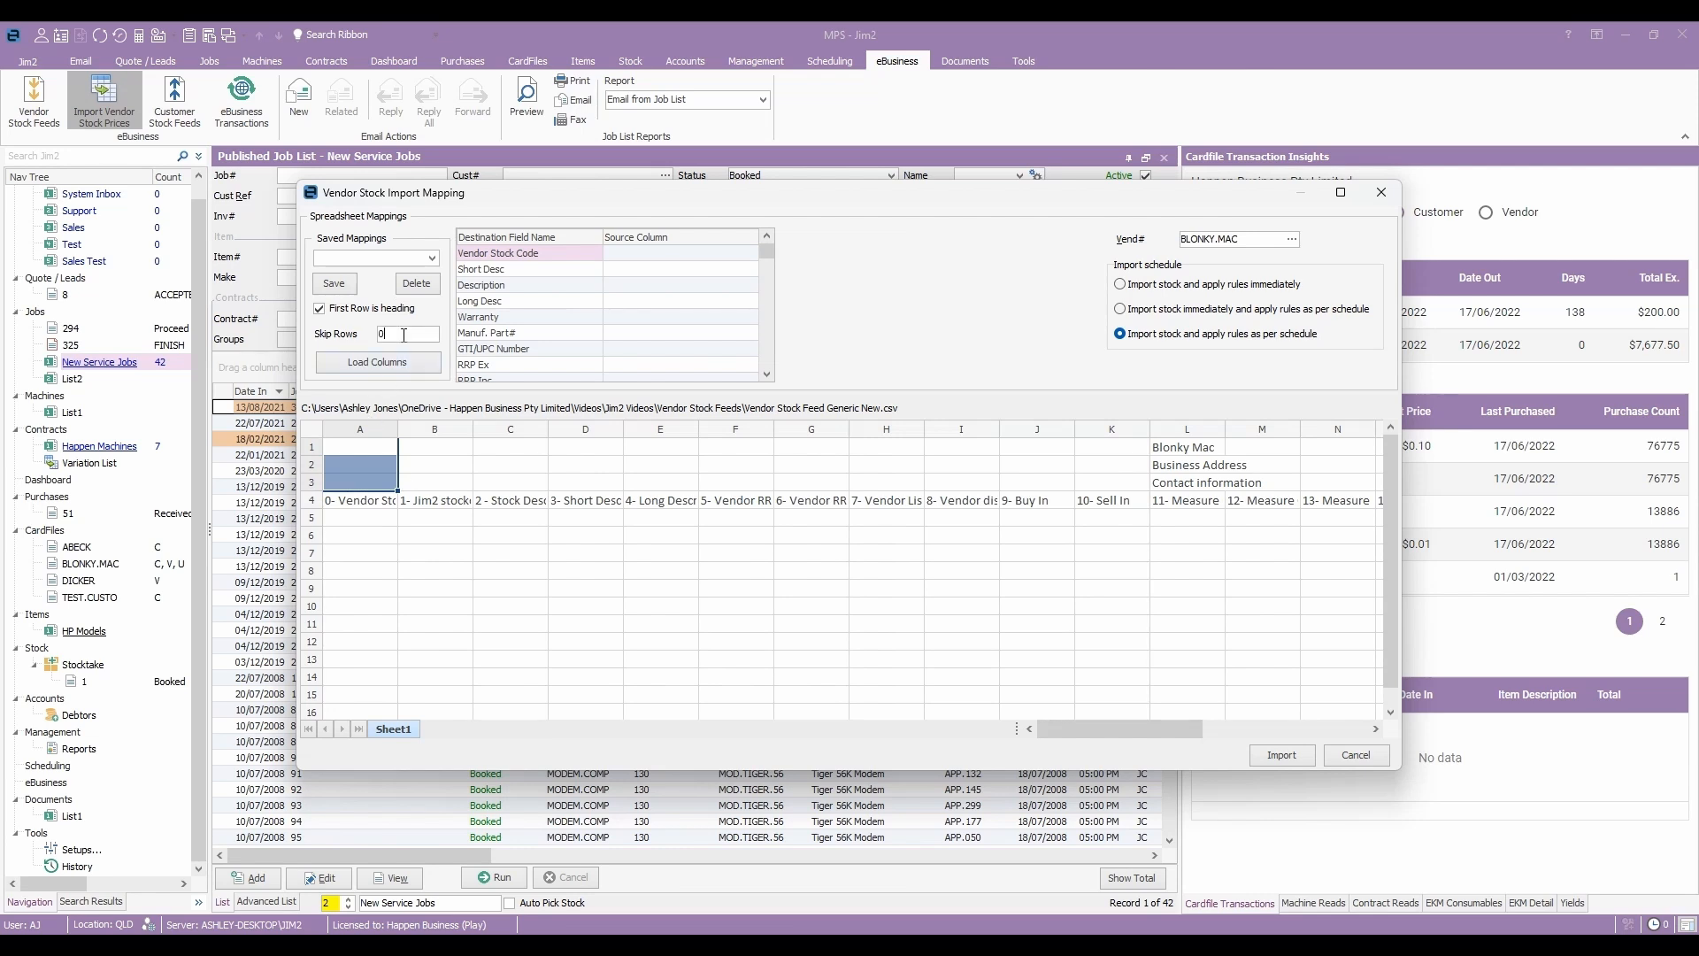
{"action": "left_click", "coordinate": [345, 341]}
{"action": "type", "text": "3"}
{"action": "left_click", "coordinate": [379, 363]}
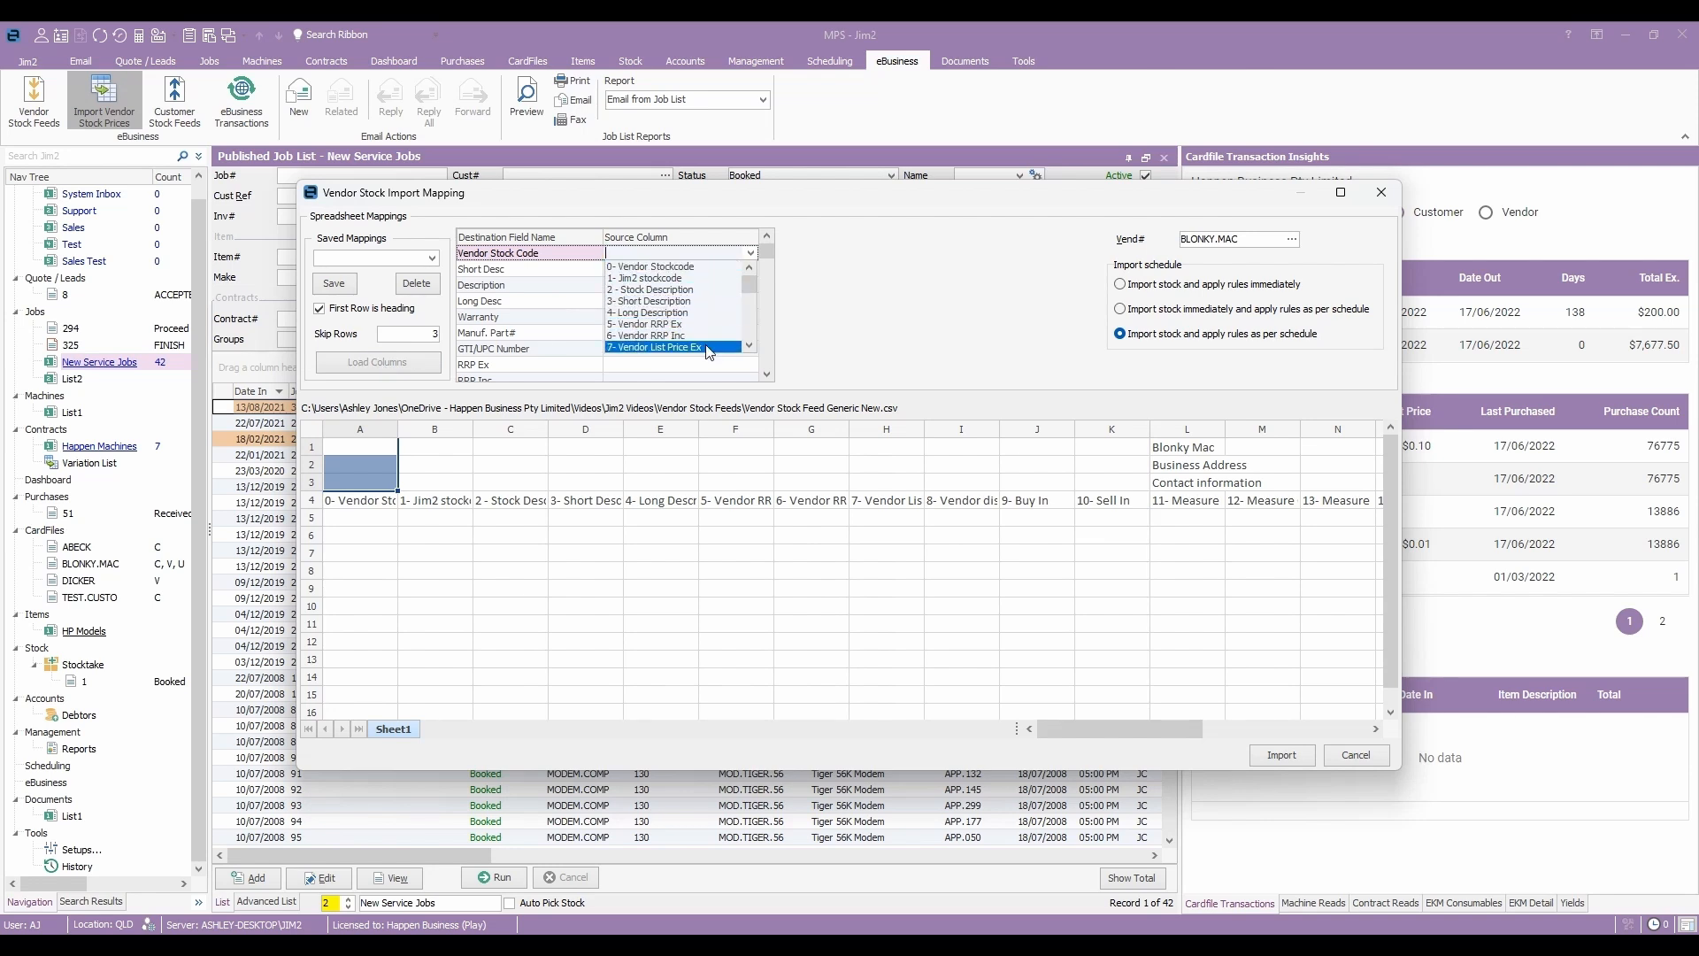
Map Vendor Stock Code to the source column "0- Vendor Stockcode" and Short Desc to "2 - Stock Description"
{"action": "left_click", "coordinate": [394, 450]}
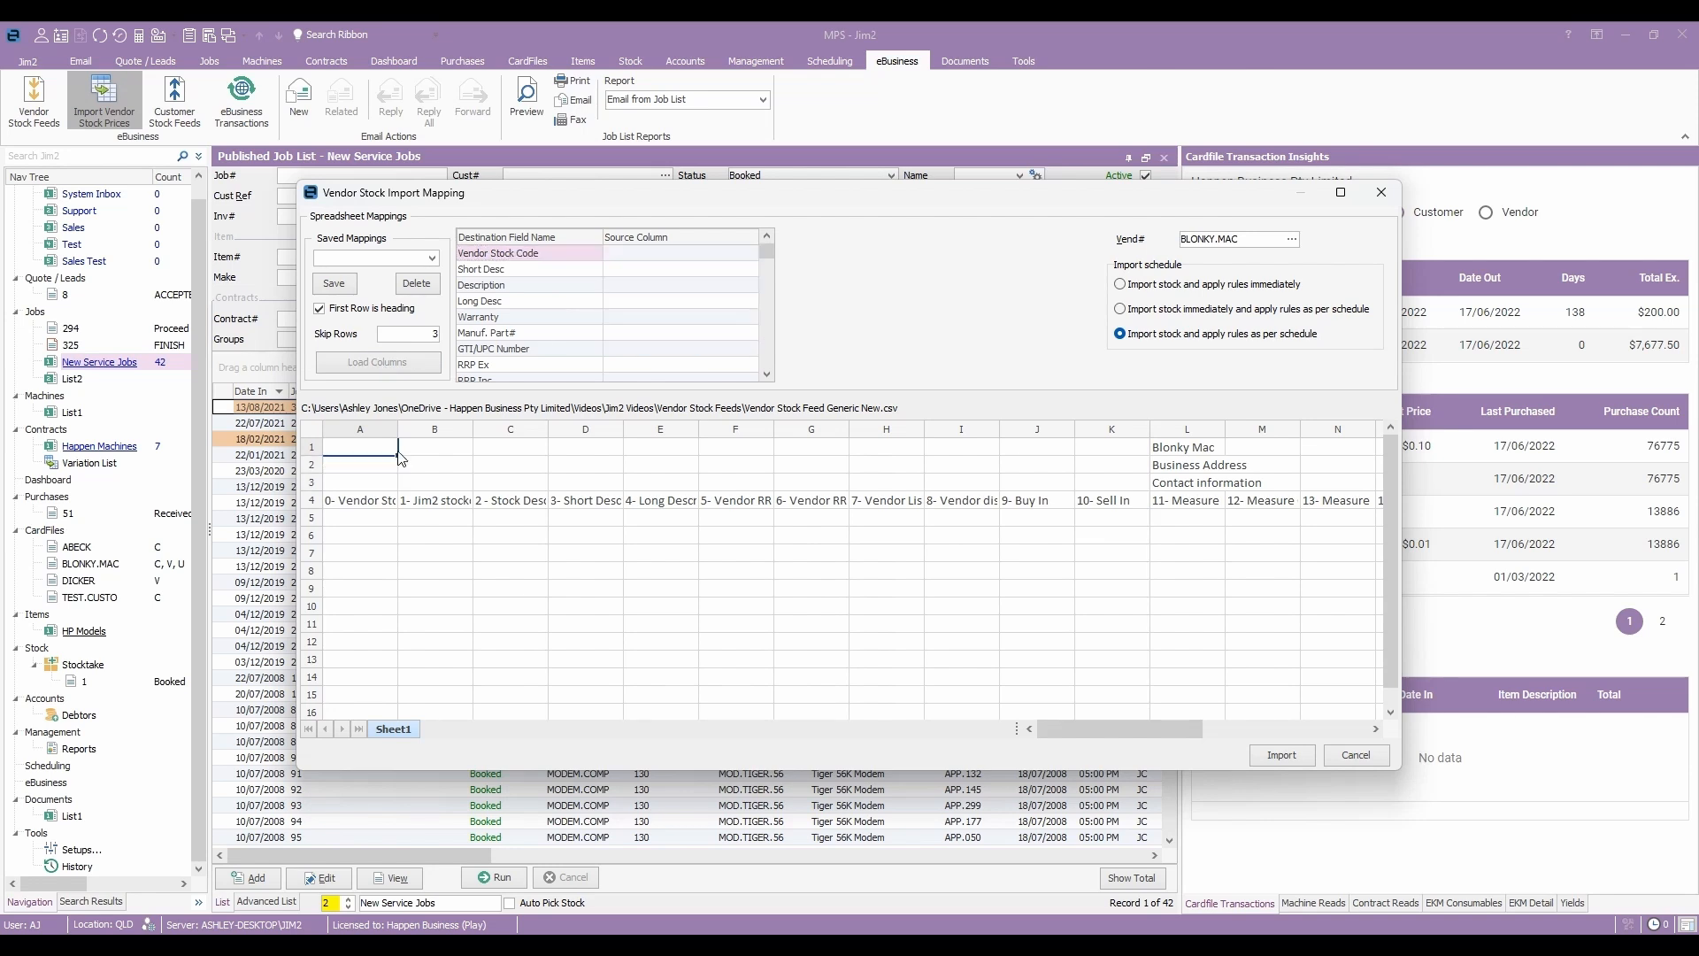
{"action": "left_click", "coordinate": [729, 255]}
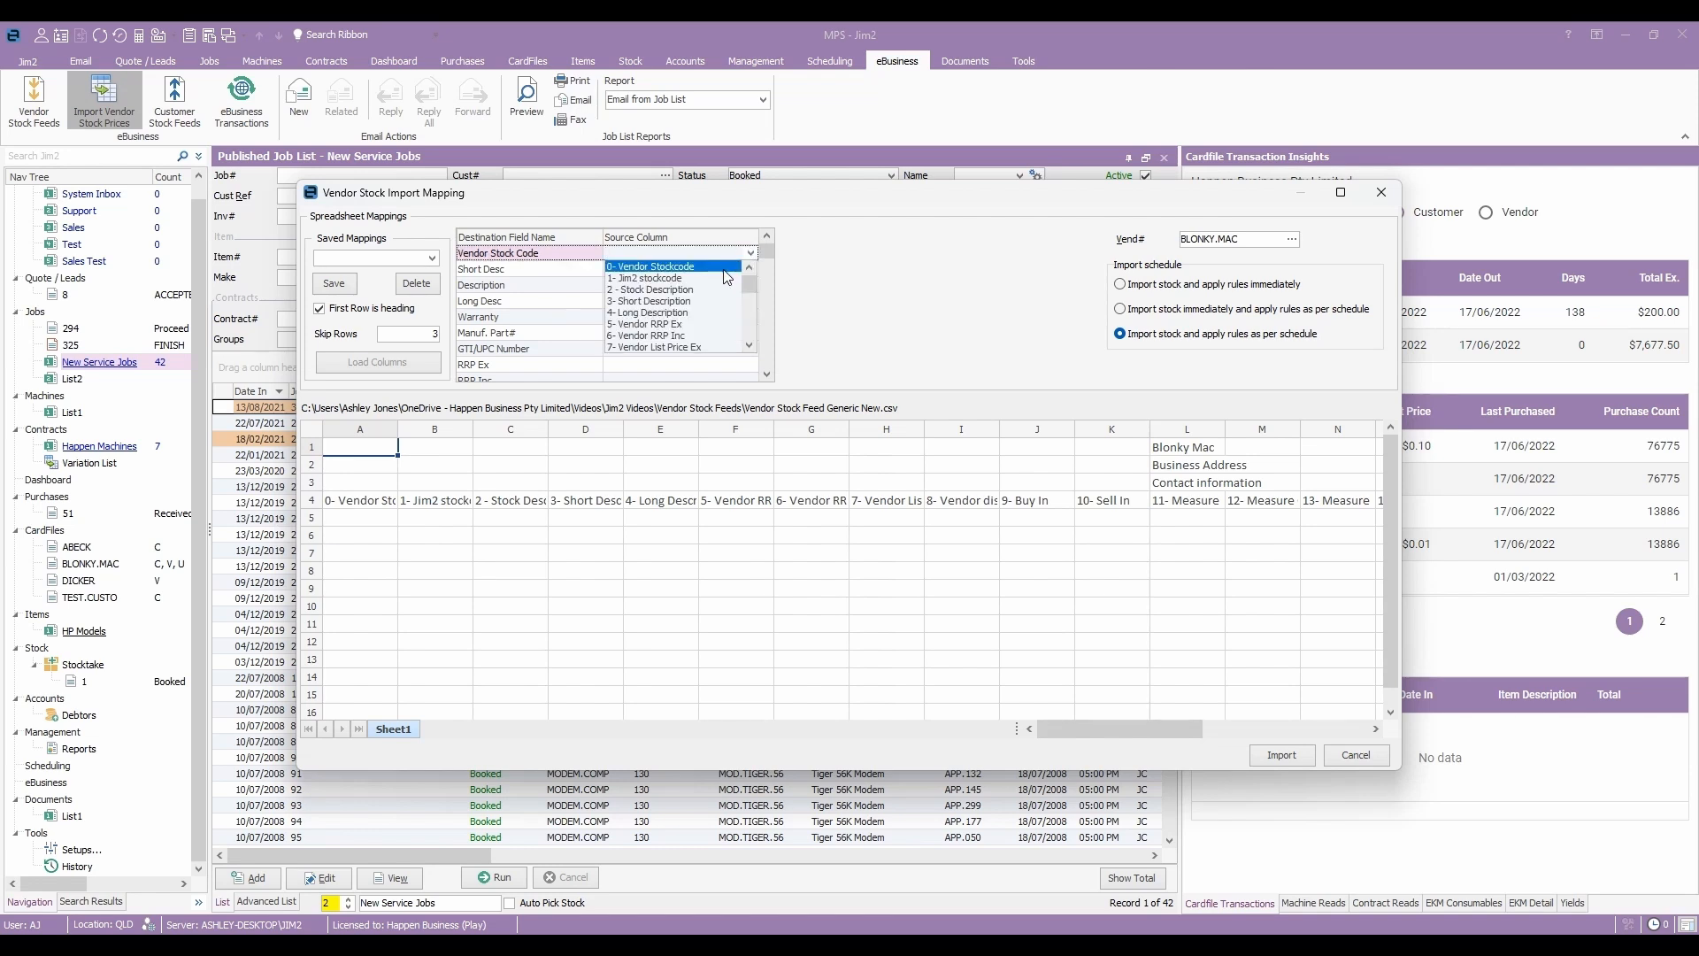
{"action": "left_click", "coordinate": [723, 267]}
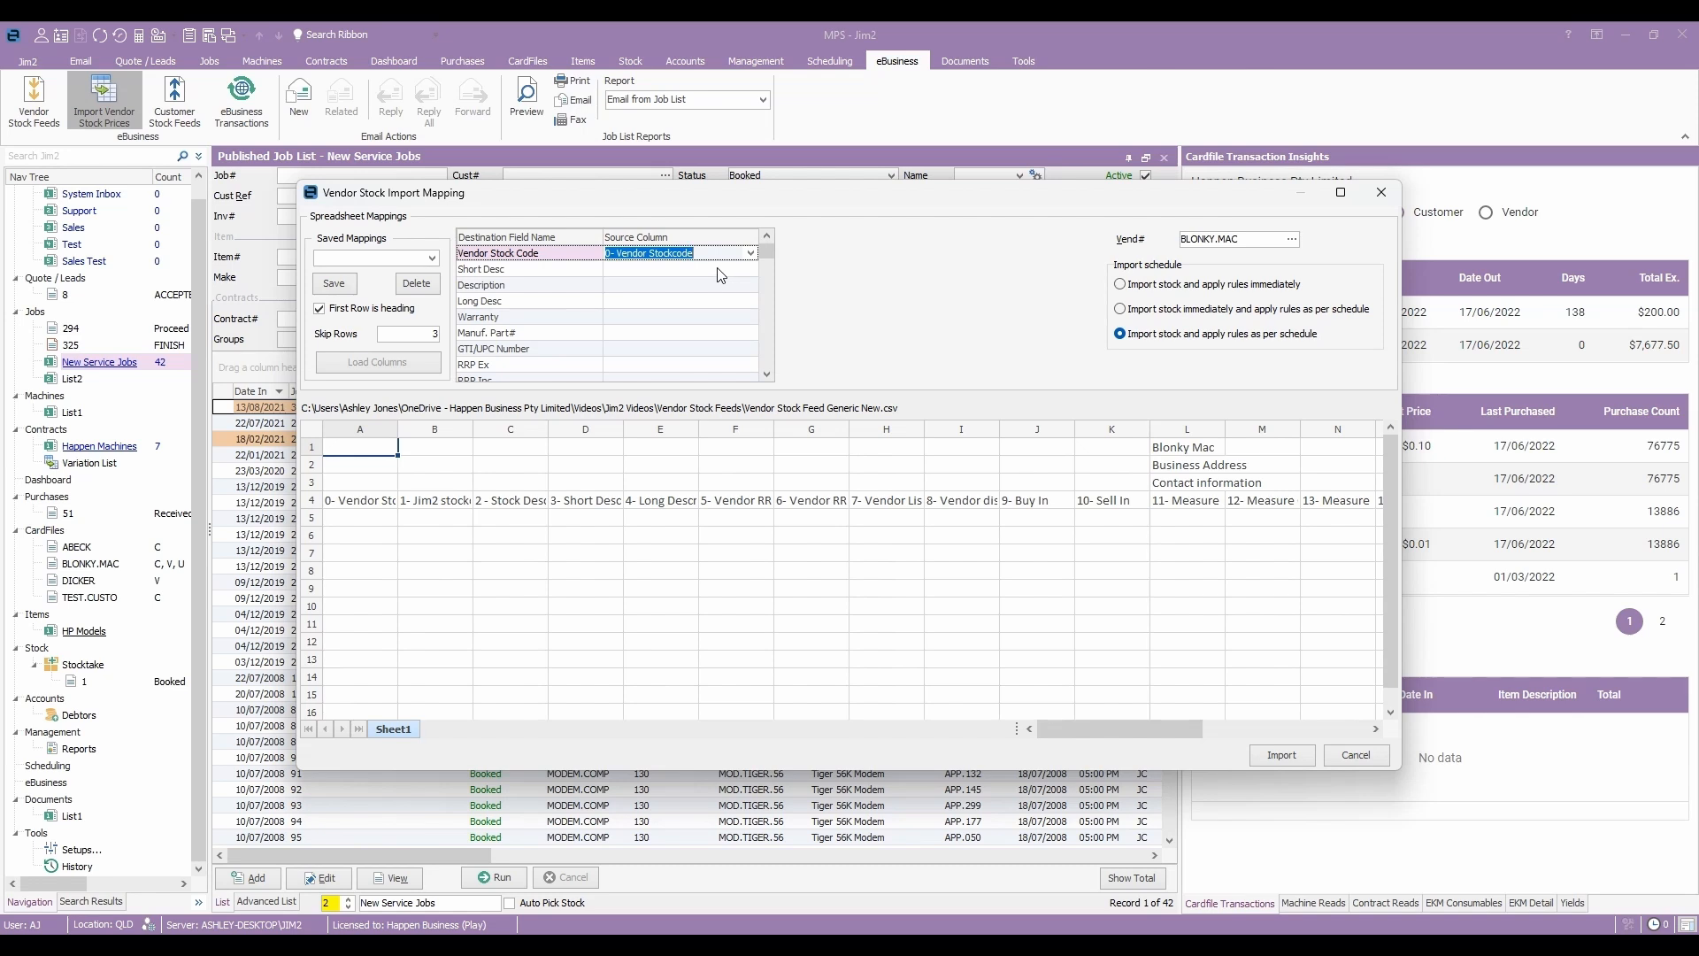
{"action": "left_click", "coordinate": [722, 271]}
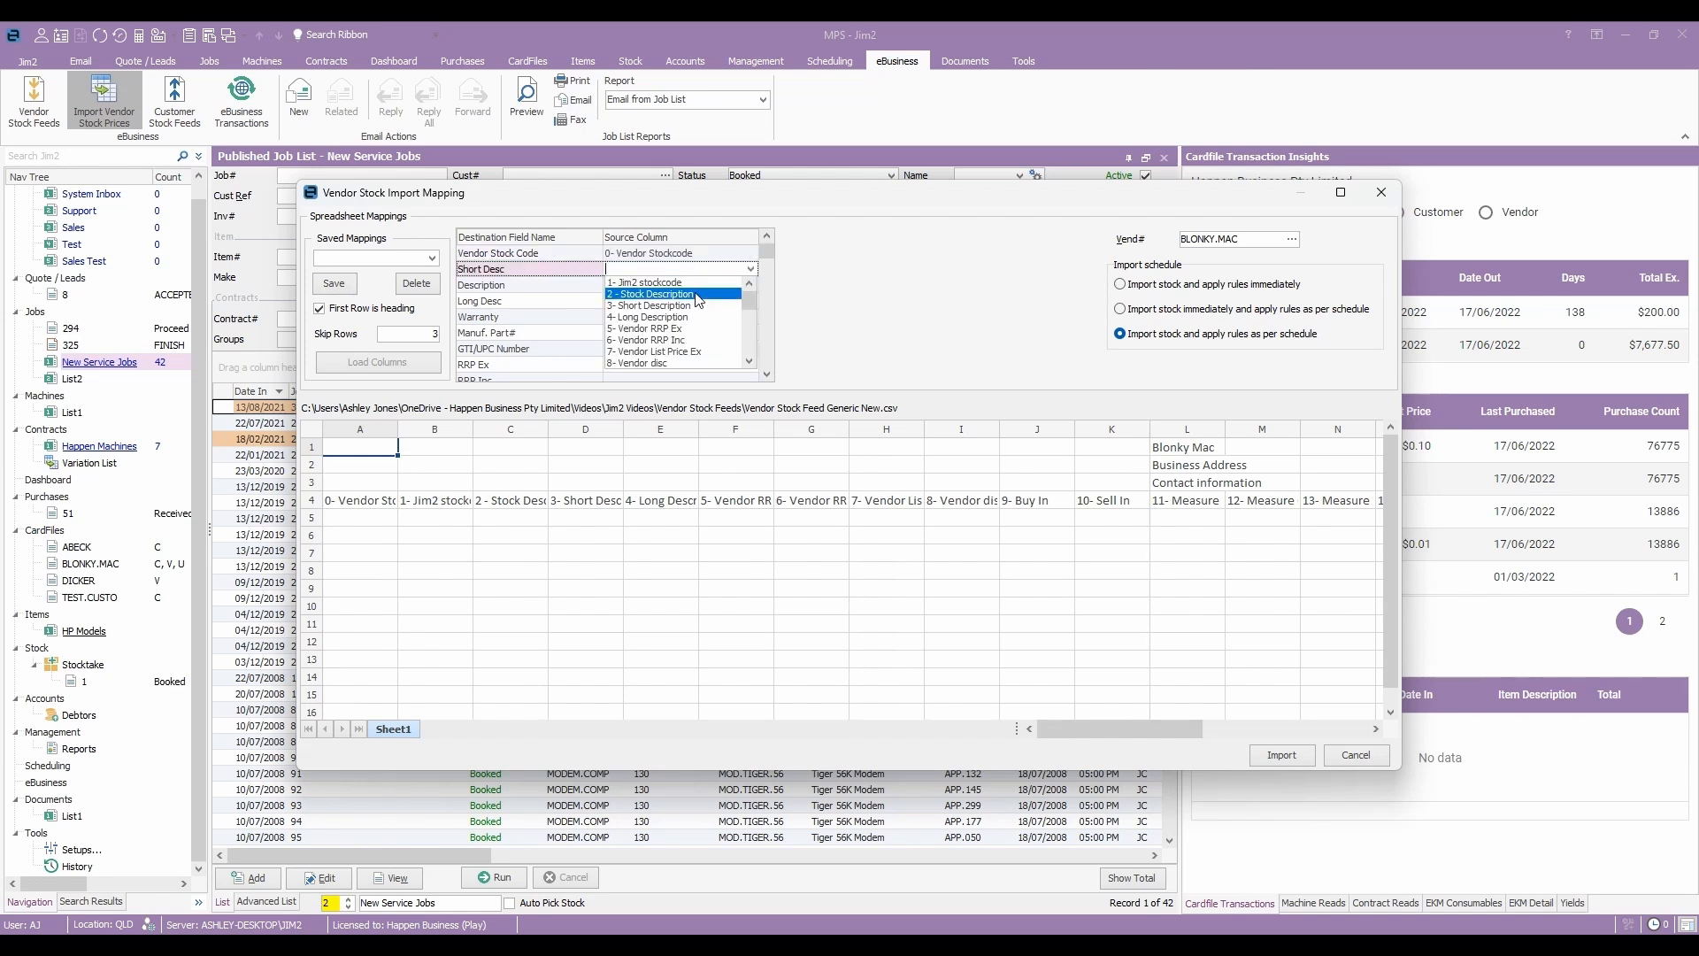
{"action": "left_click", "coordinate": [698, 295]}
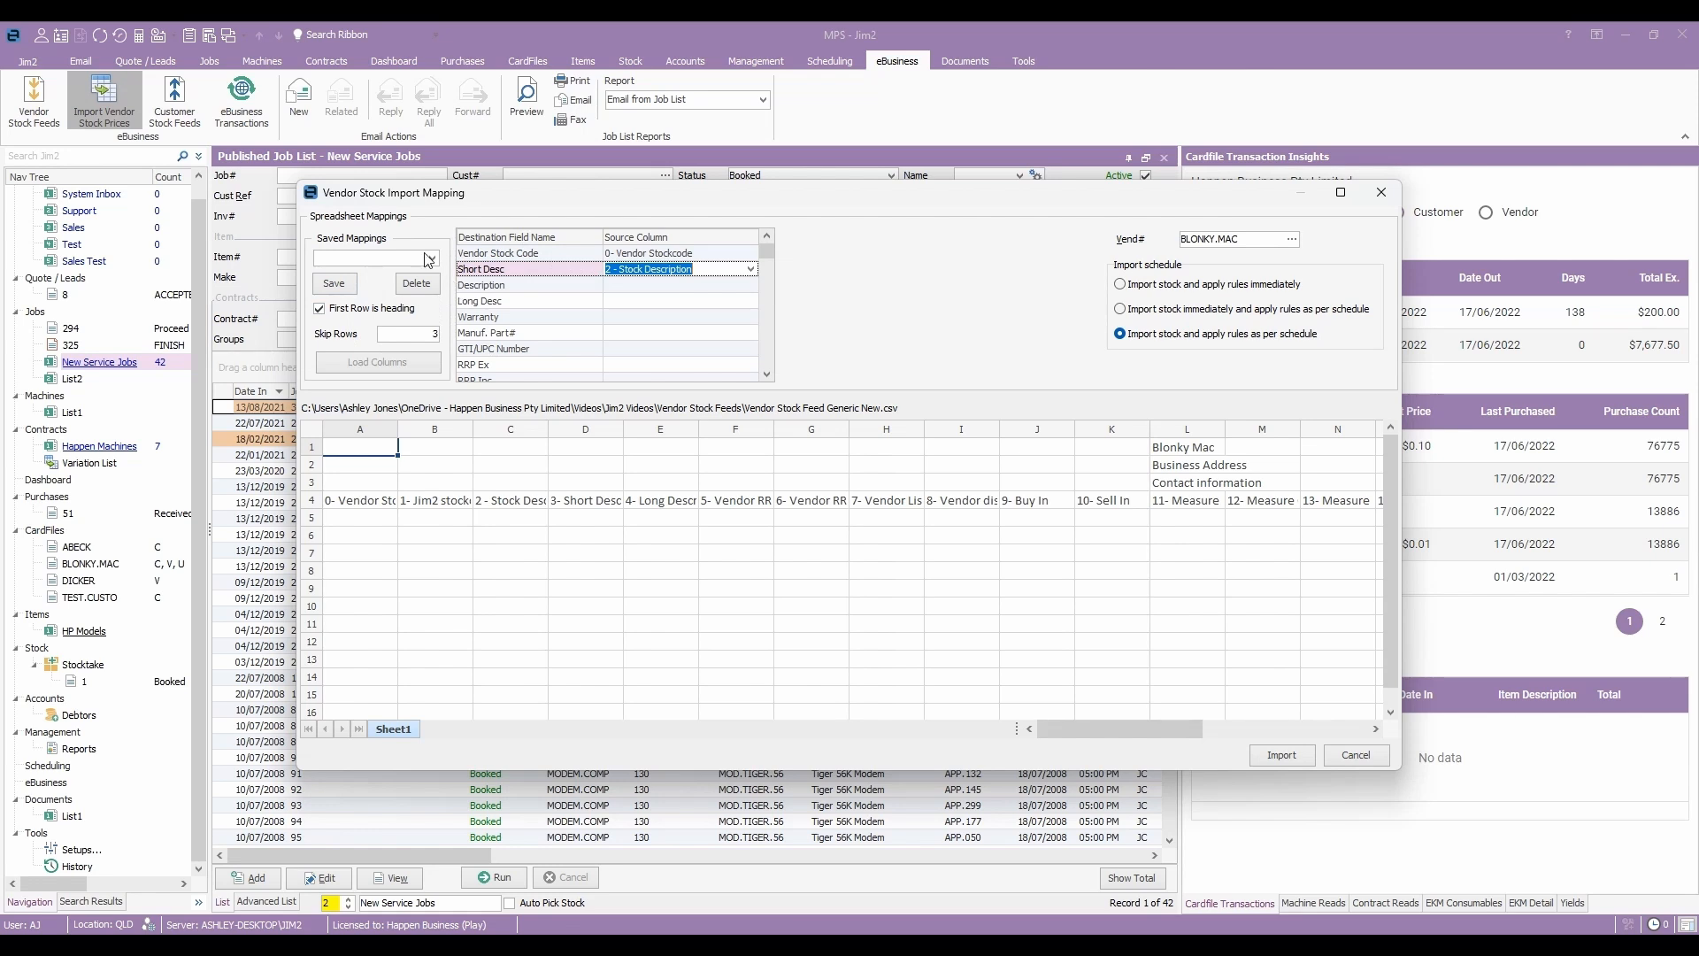
Save the spreadsheet column mapping as "Test" and import the vendor stock file
{"action": "left_click", "coordinate": [403, 258]}
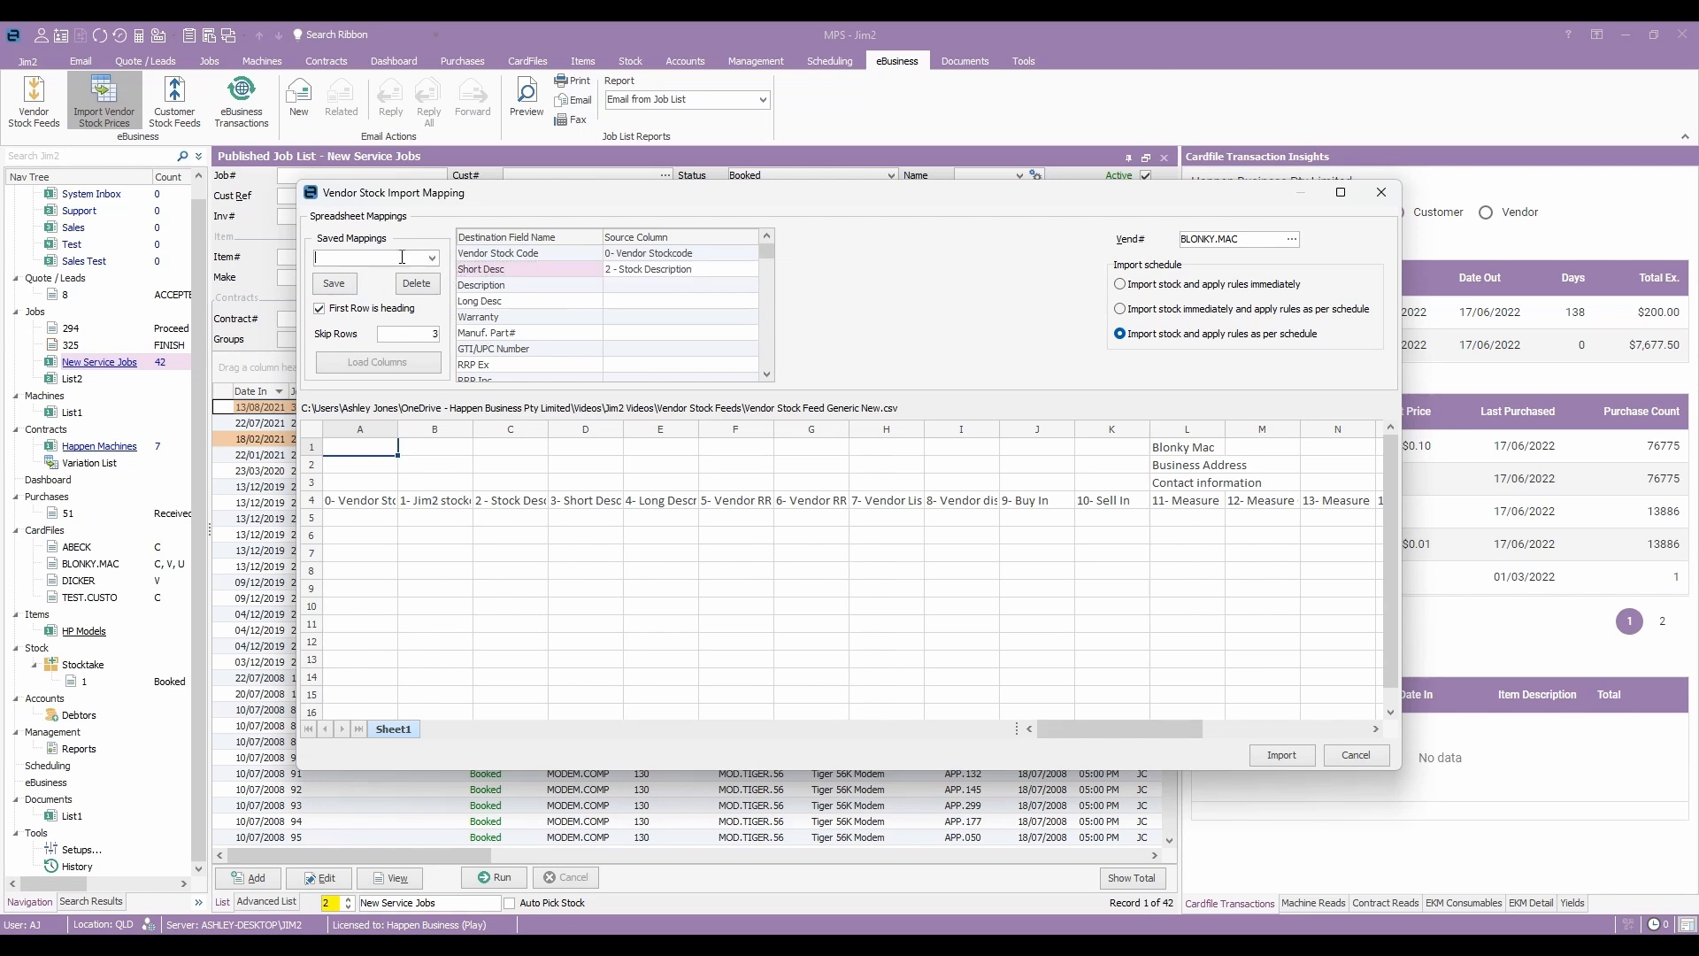
{"action": "type", "text": "Test"}
{"action": "left_click", "coordinate": [333, 290]}
{"action": "left_click", "coordinate": [432, 259]}
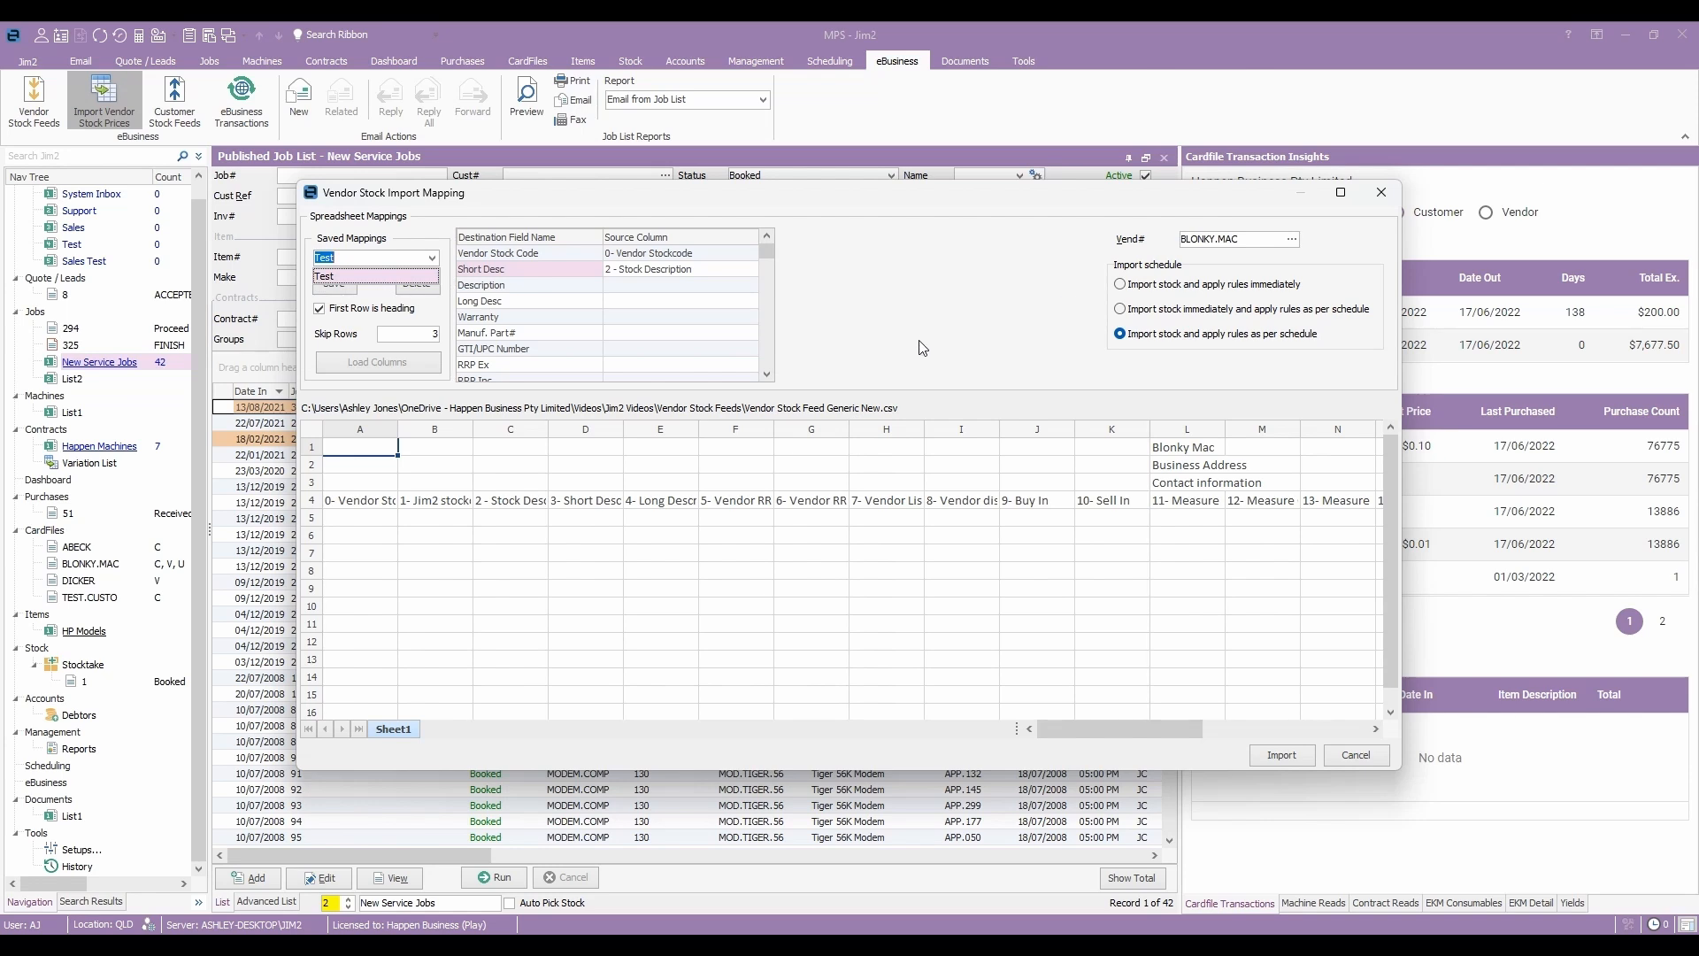
{"action": "left_click", "coordinate": [1282, 755]}
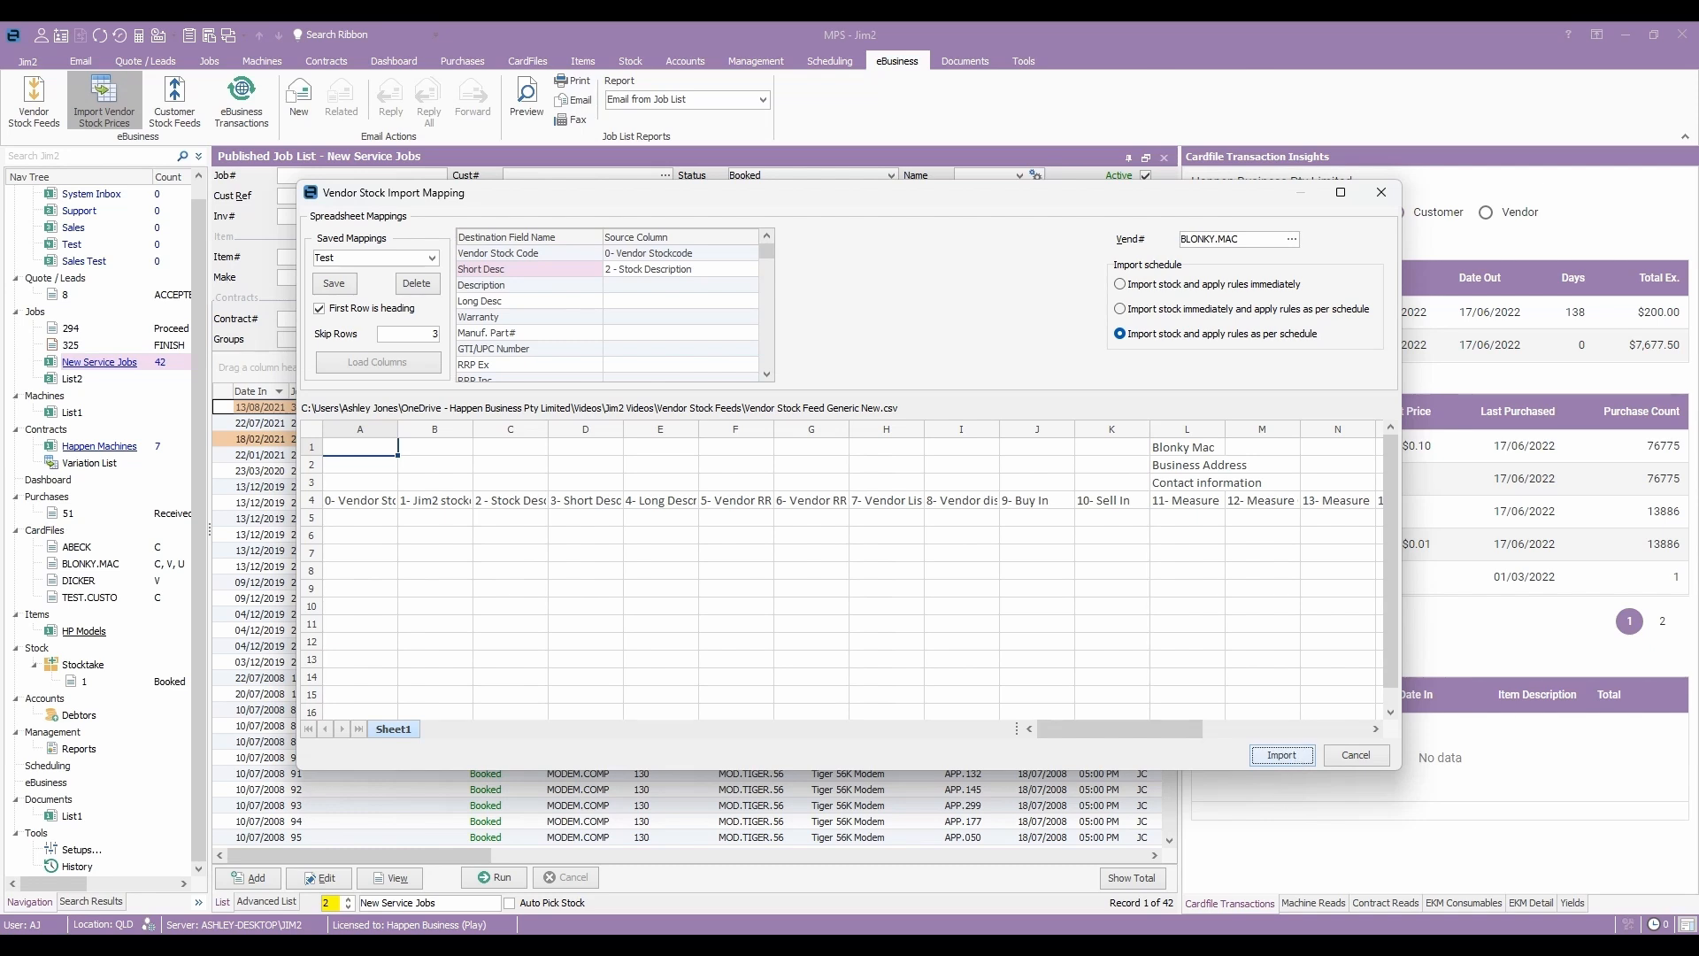
Switch to the Jes instance configuration, dismiss the feed setup, and check the StockFeed module's StartExclude and EndExclude times
{"action": "key", "text": "alt+Tab"}
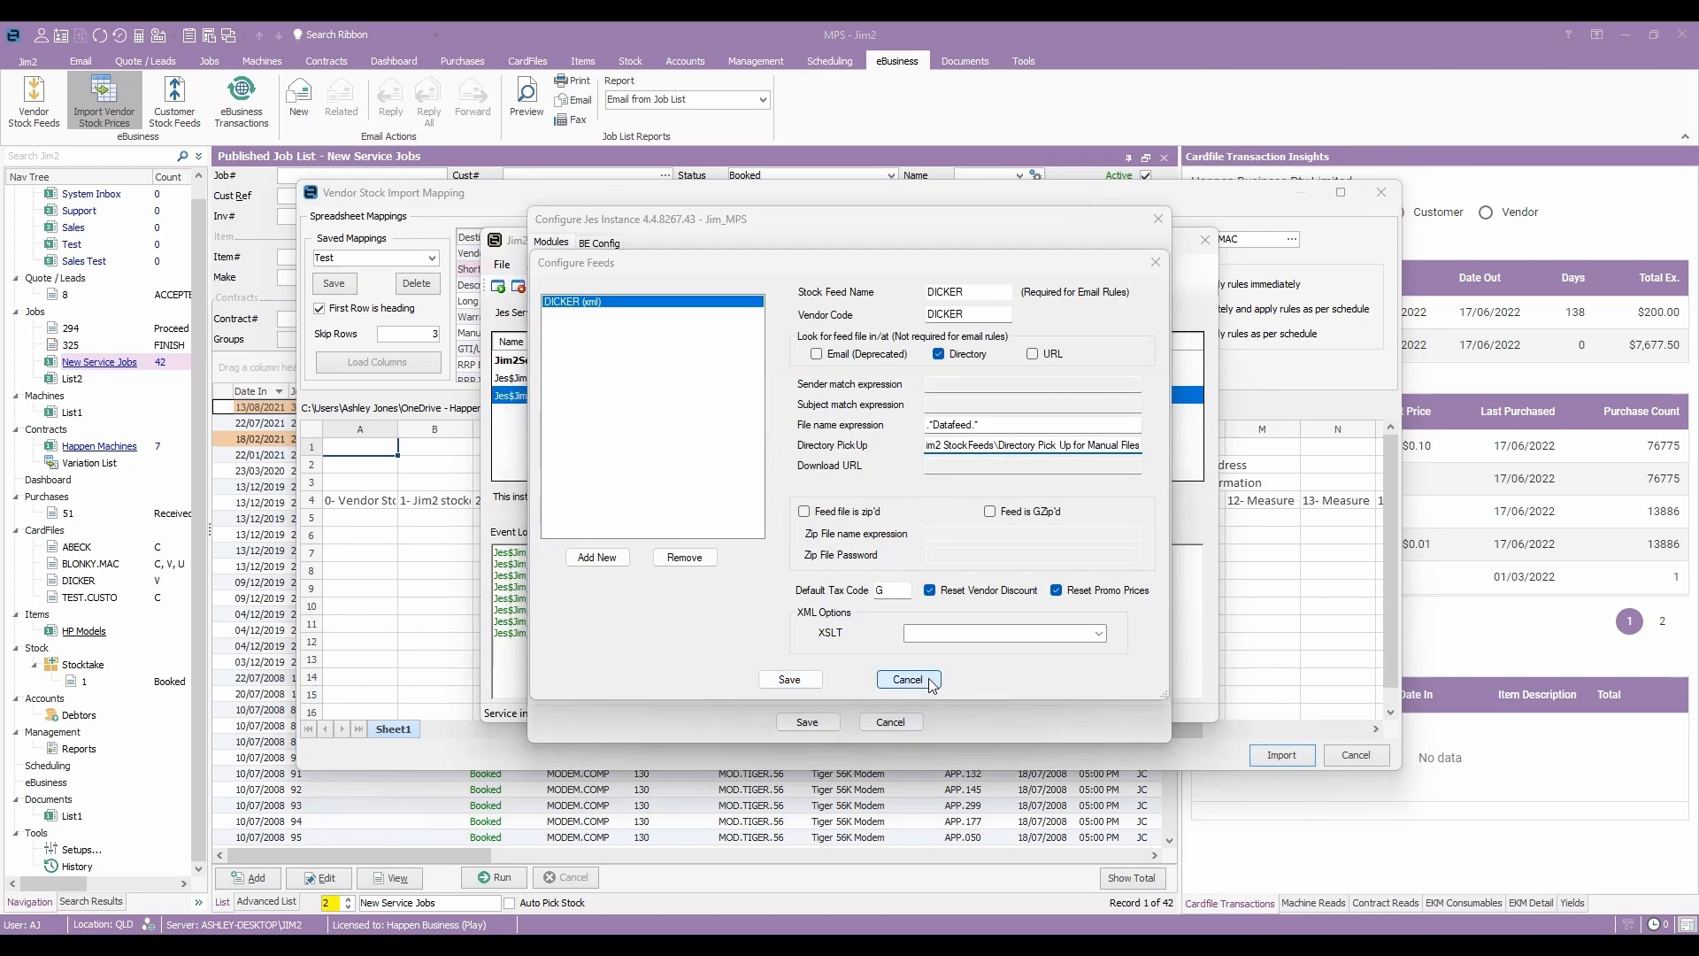
{"action": "left_click", "coordinate": [910, 679]}
{"action": "left_click", "coordinate": [623, 571]}
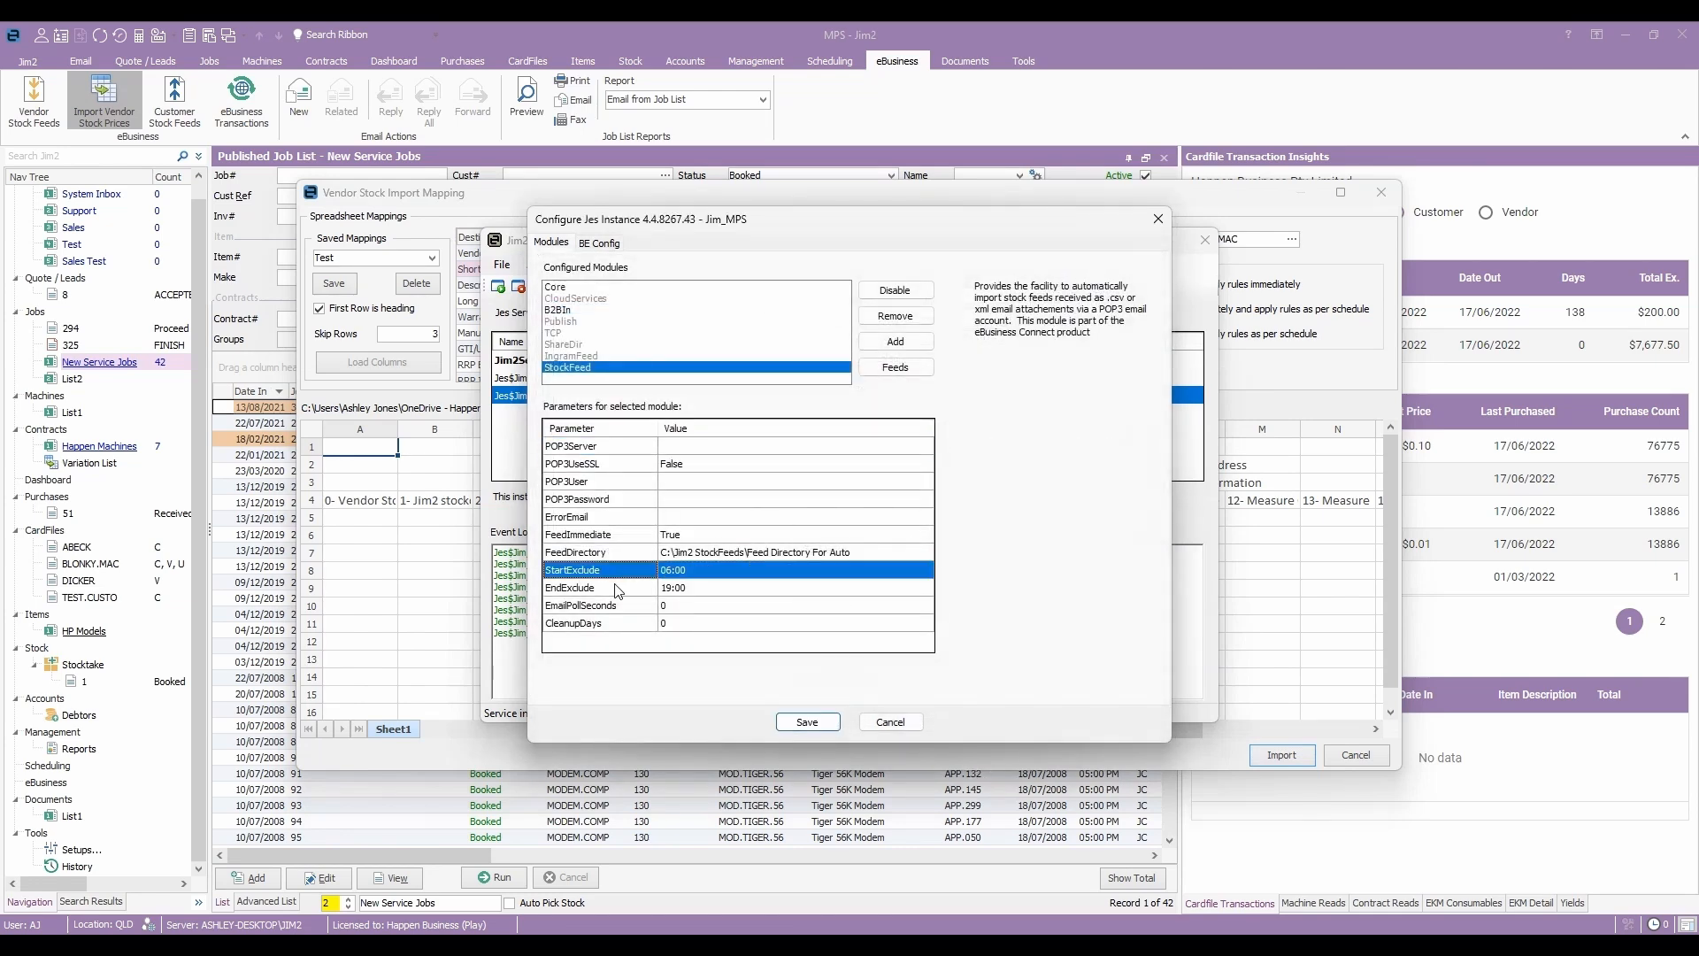
{"action": "left_click", "coordinate": [616, 587]}
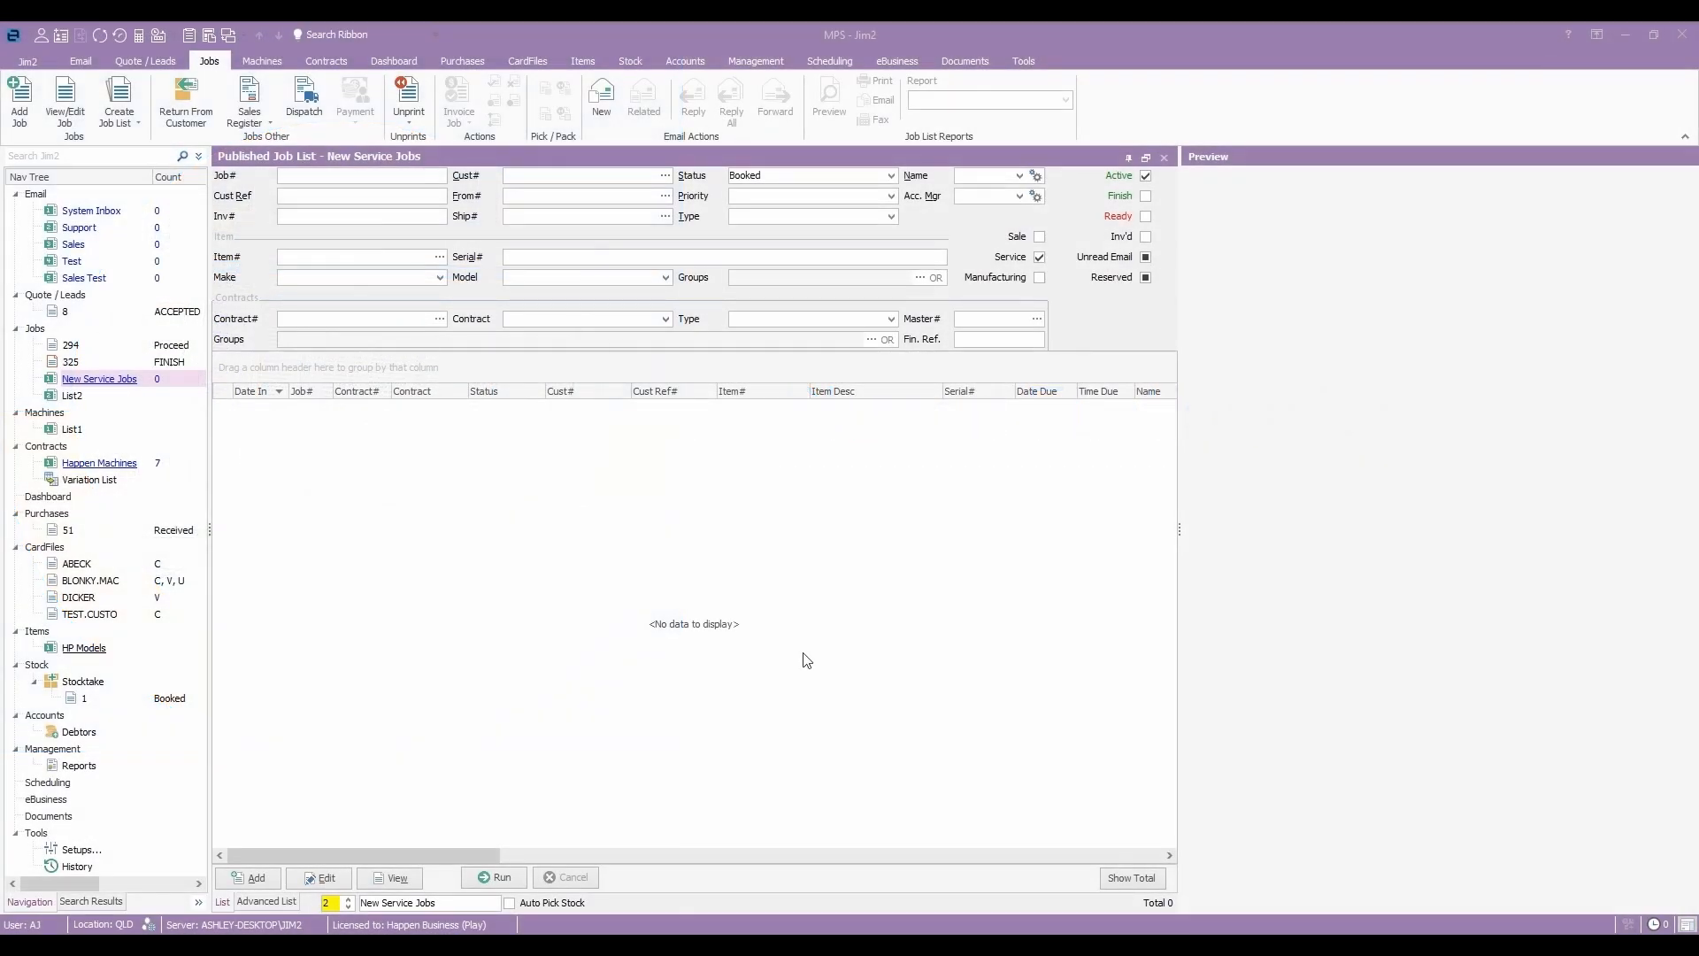
Open Vendor Stock Feeds in Jim2 and view all suppliers' stock grouped by brand and by product group
{"action": "left_click", "coordinate": [896, 62]}
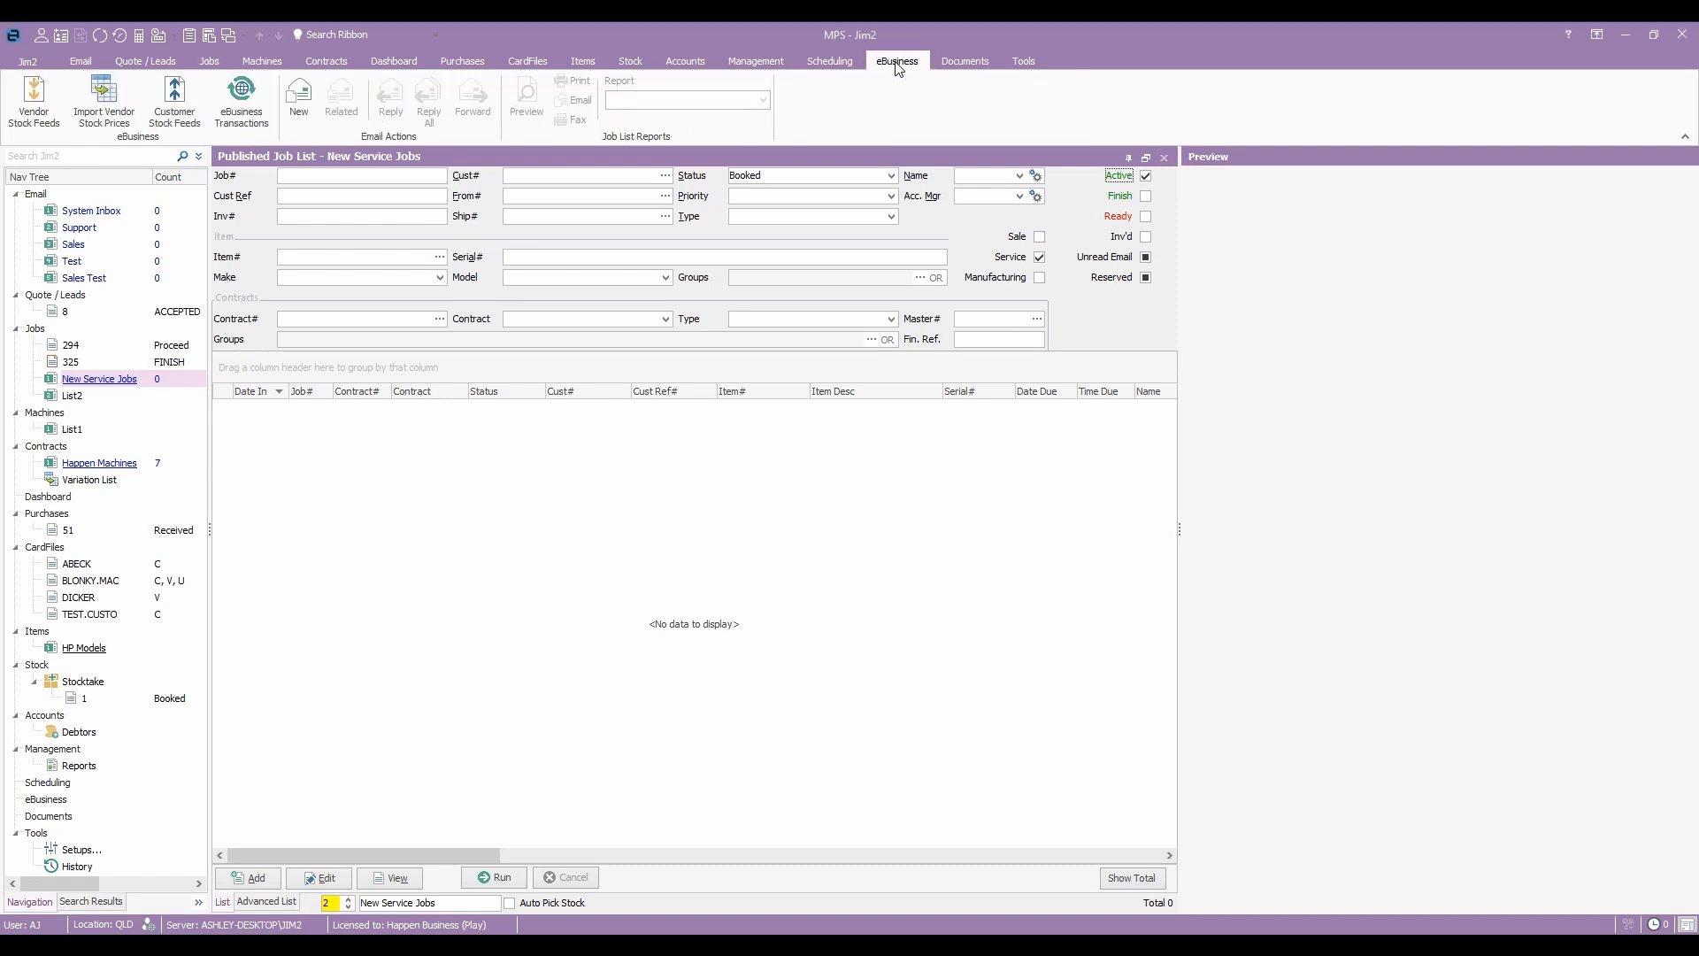
{"action": "left_click", "coordinate": [26, 89]}
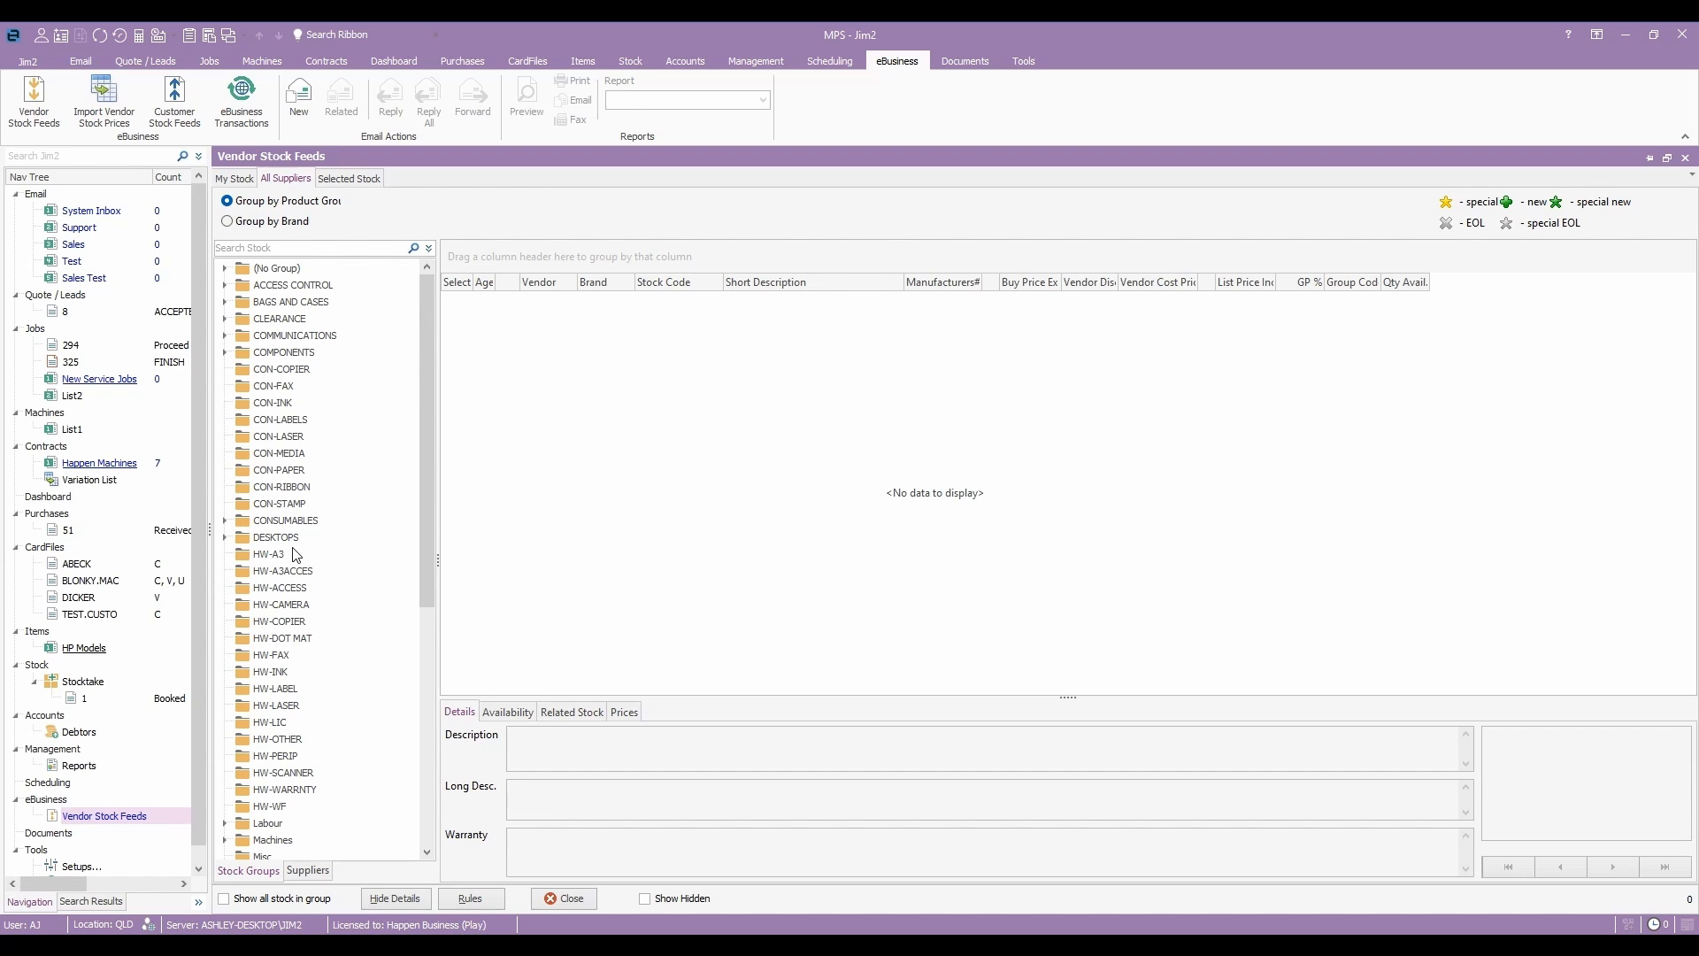
{"action": "left_click", "coordinate": [283, 228]}
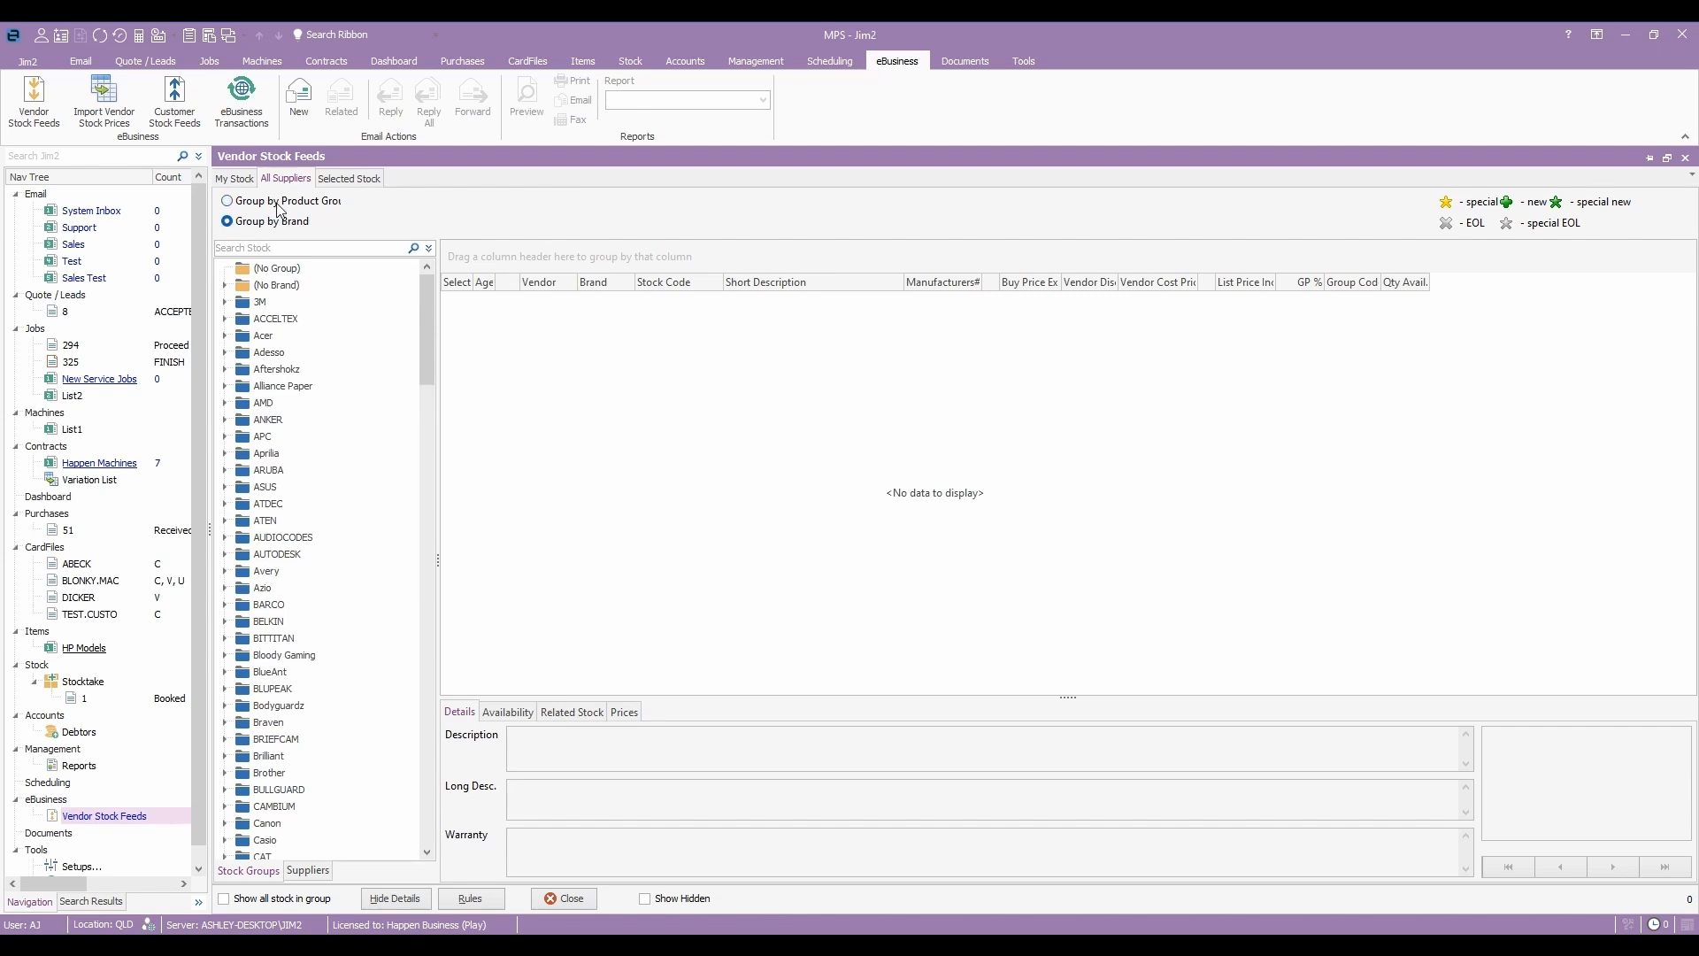
{"action": "left_click", "coordinate": [279, 207]}
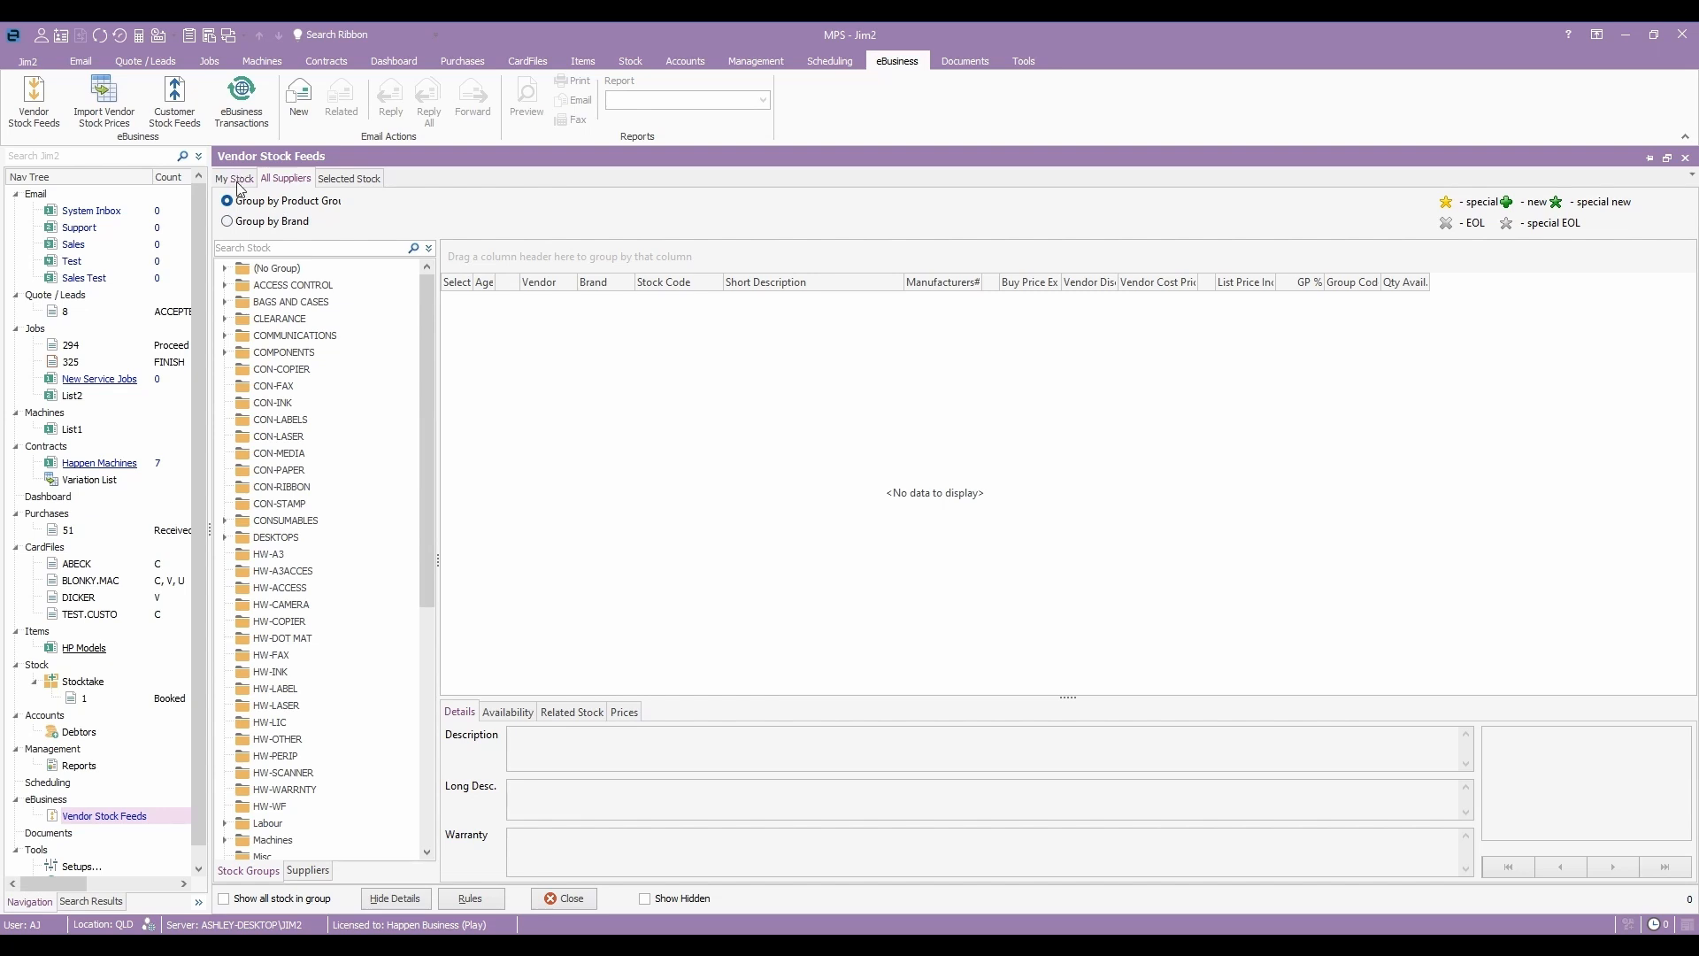
View the company's own stock in the Sales and Service product groups
{"action": "left_click", "coordinate": [238, 181]}
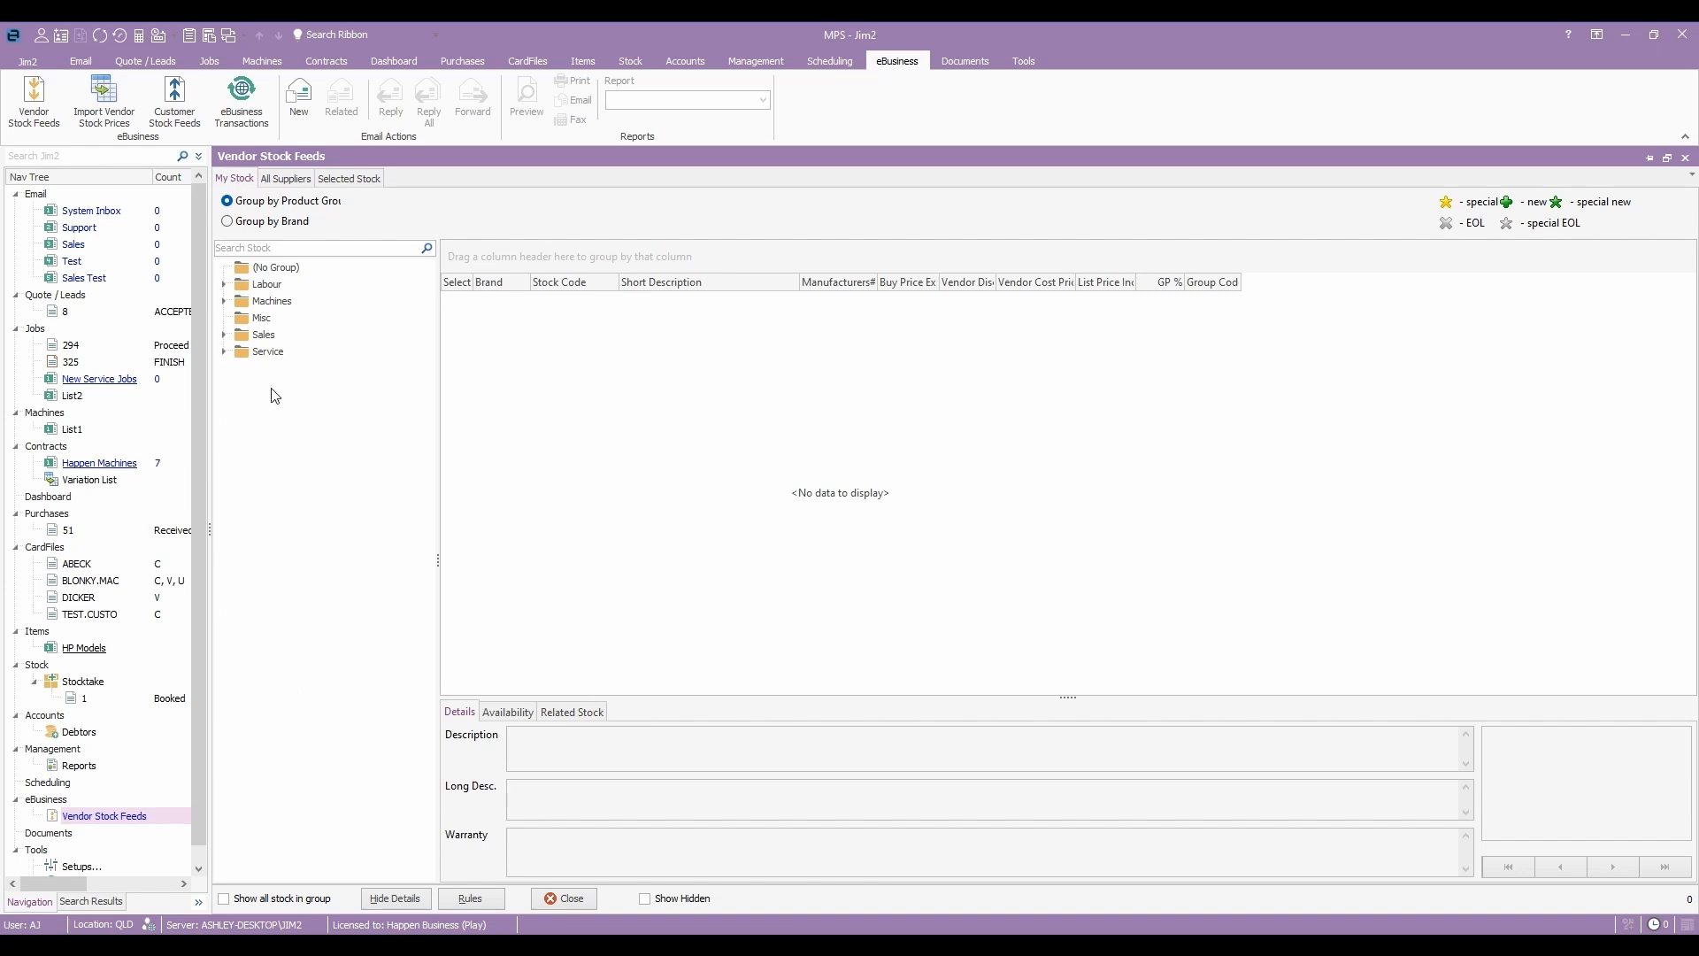
{"action": "left_click", "coordinate": [268, 353]}
{"action": "left_click", "coordinate": [265, 336]}
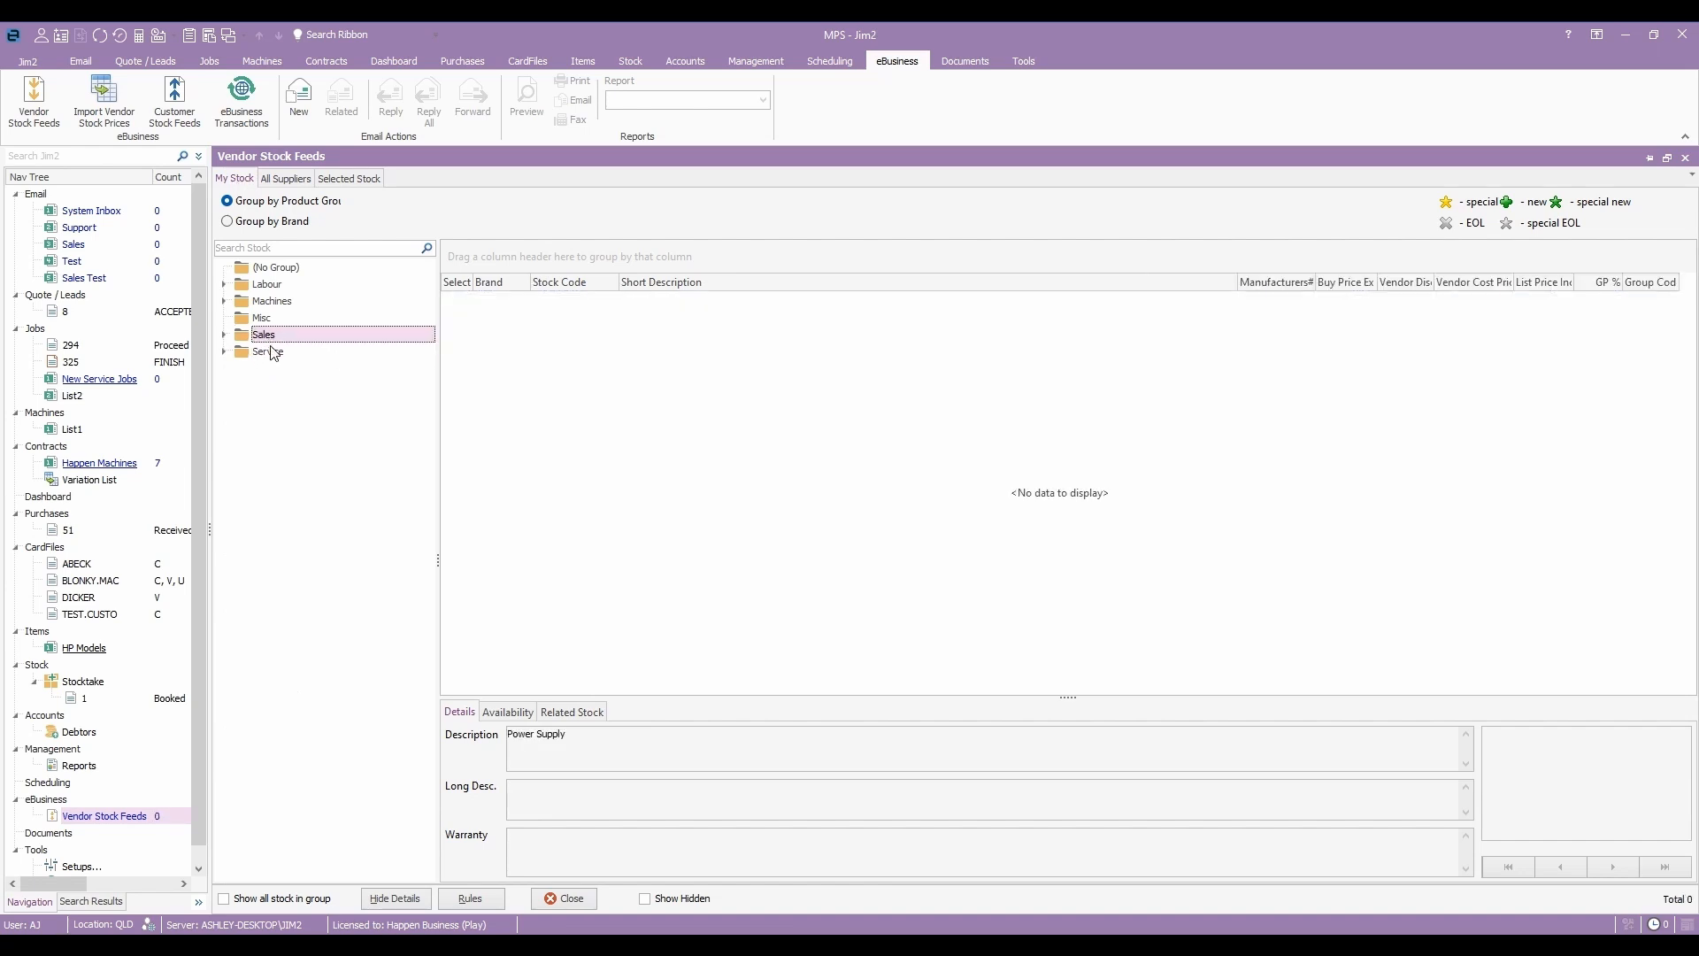
{"action": "left_click", "coordinate": [270, 354]}
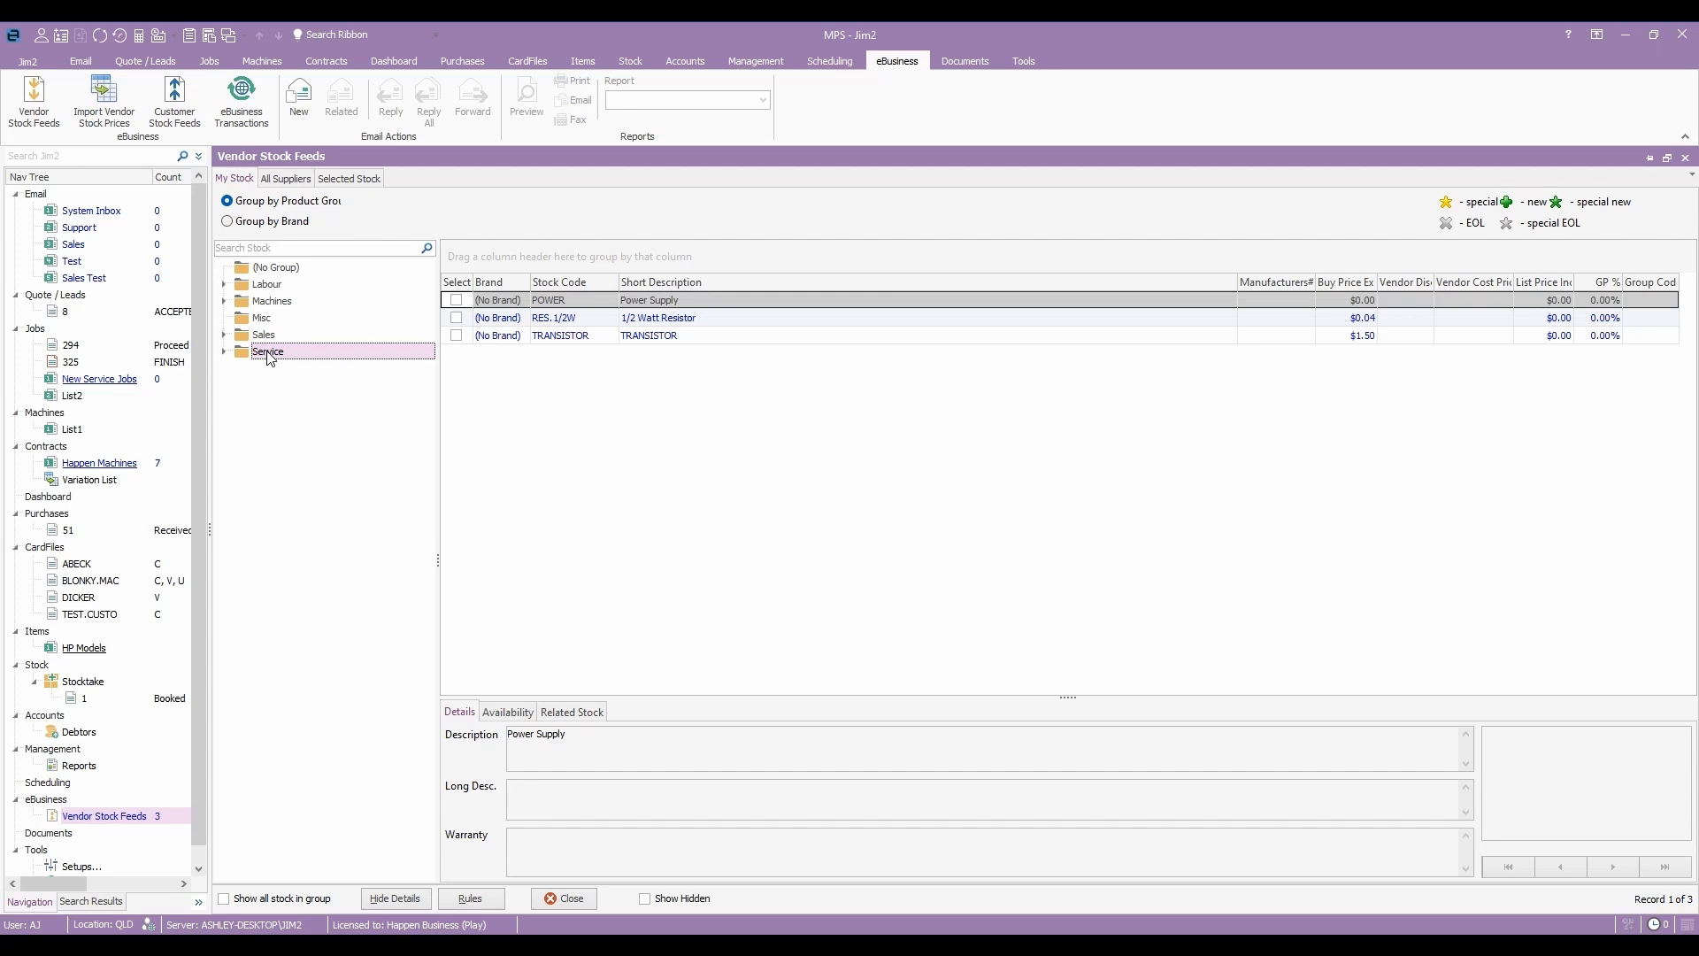
Open the DICKER supplier's separate stock feed from the list of all suppliers
{"action": "left_click", "coordinate": [290, 180]}
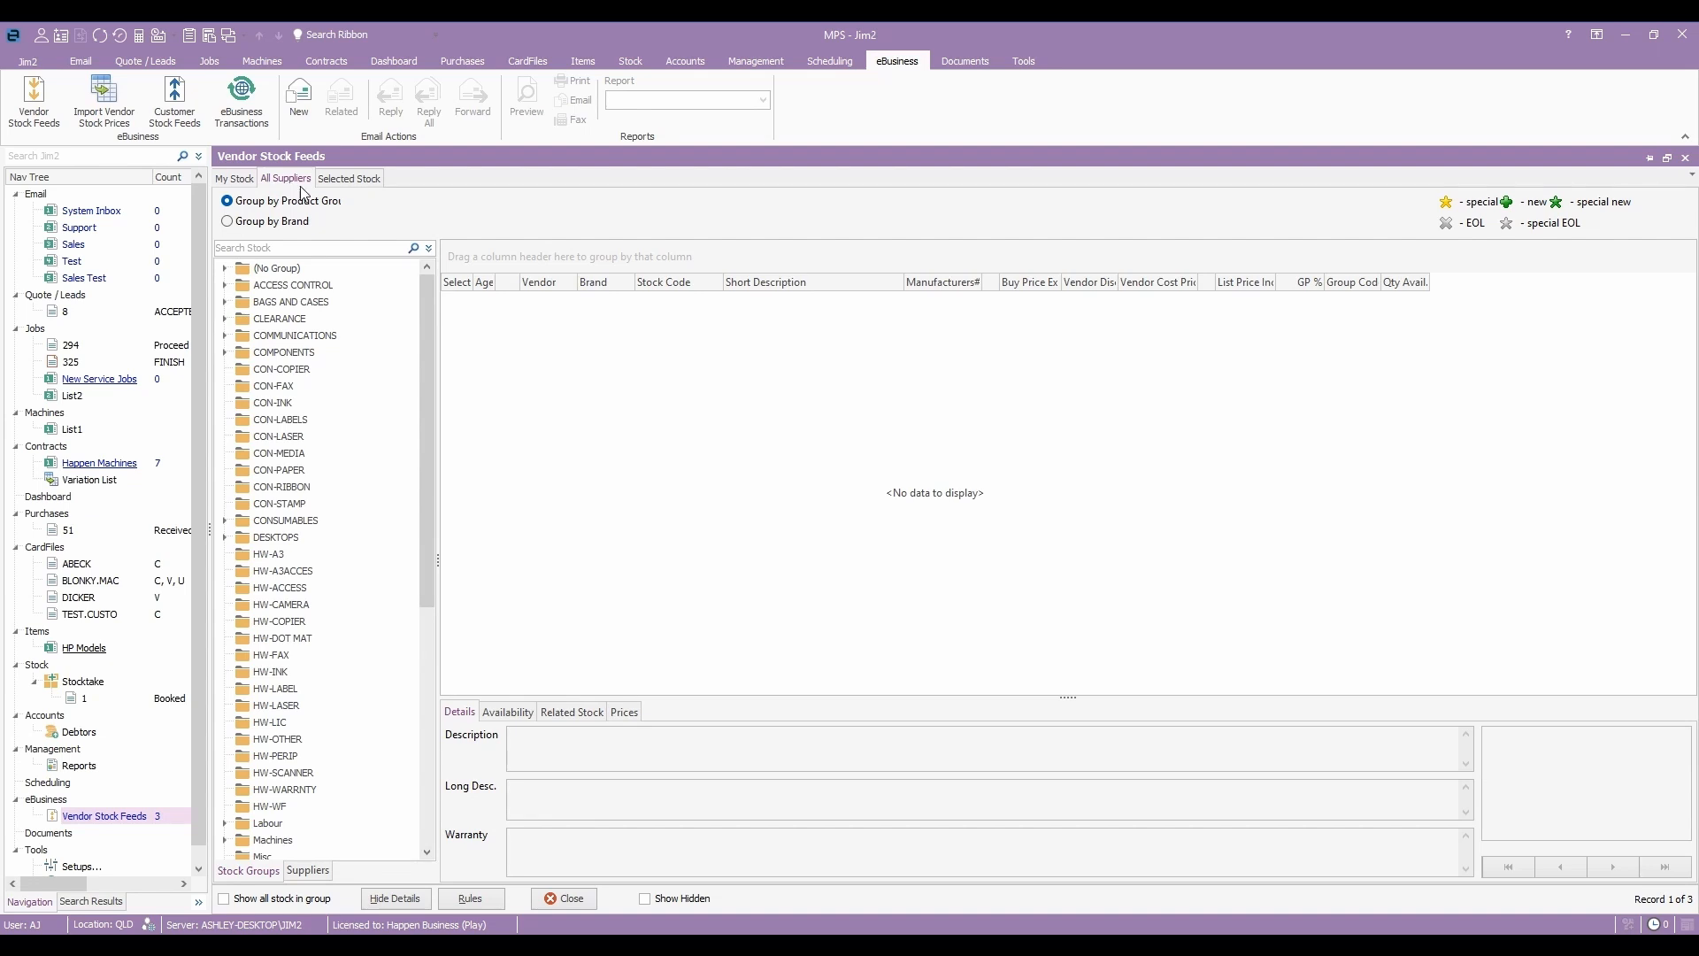
{"action": "left_click", "coordinate": [309, 870]}
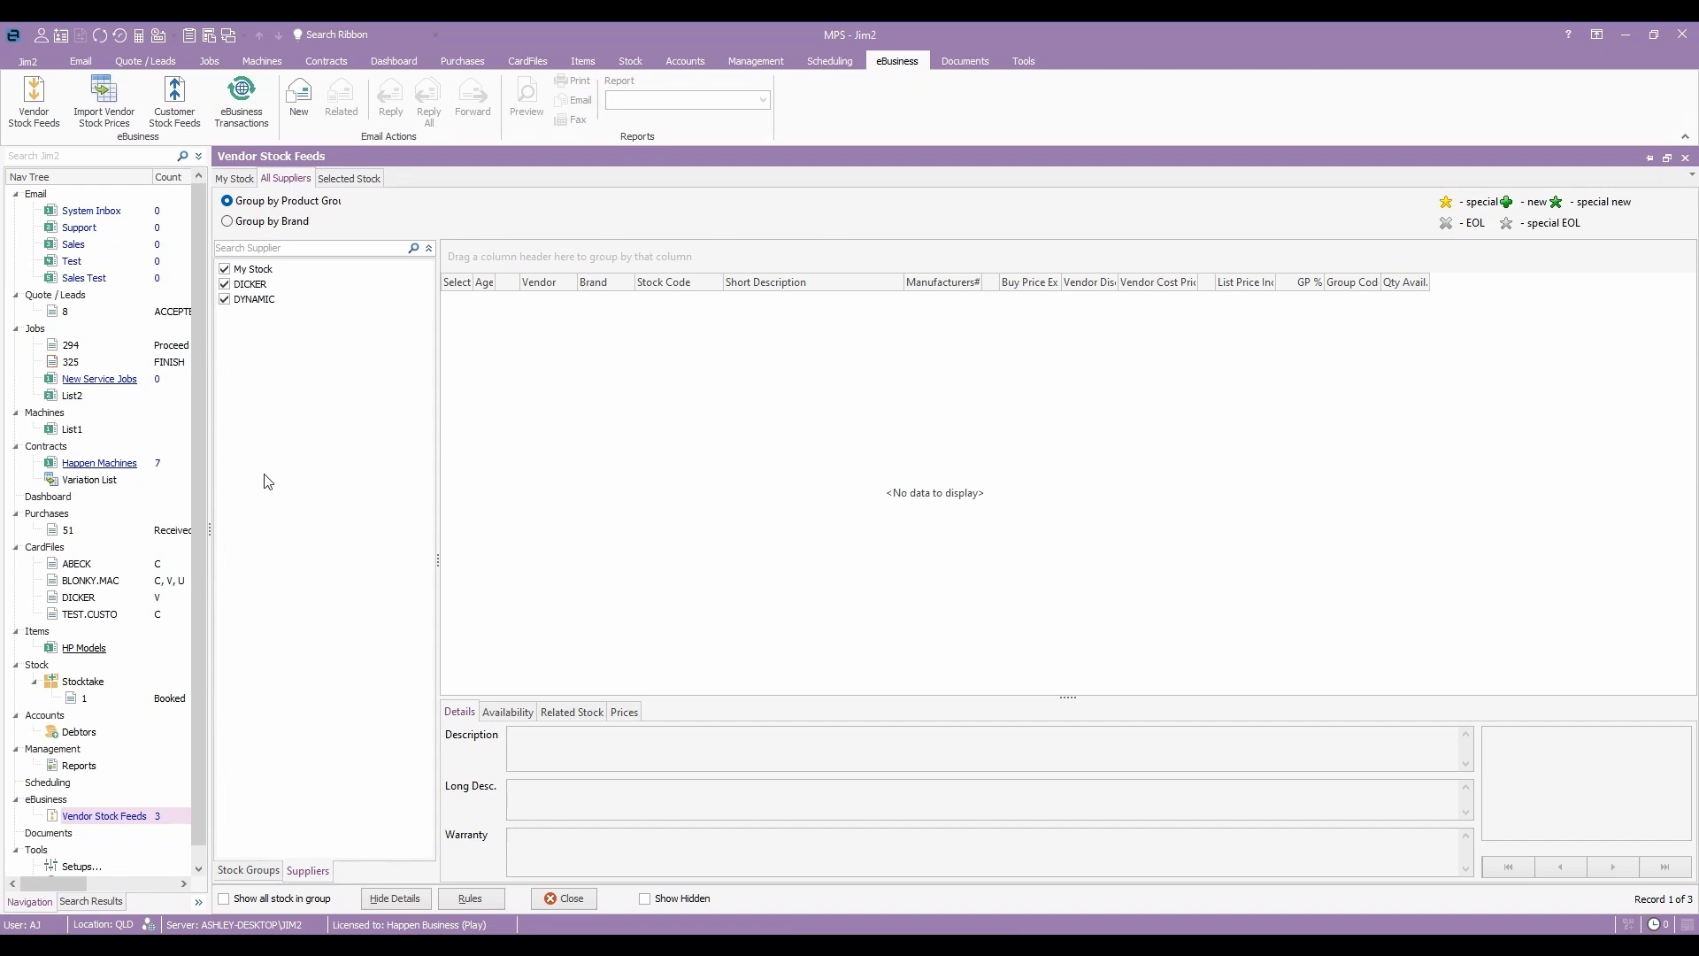
{"action": "right_click", "coordinate": [254, 285]}
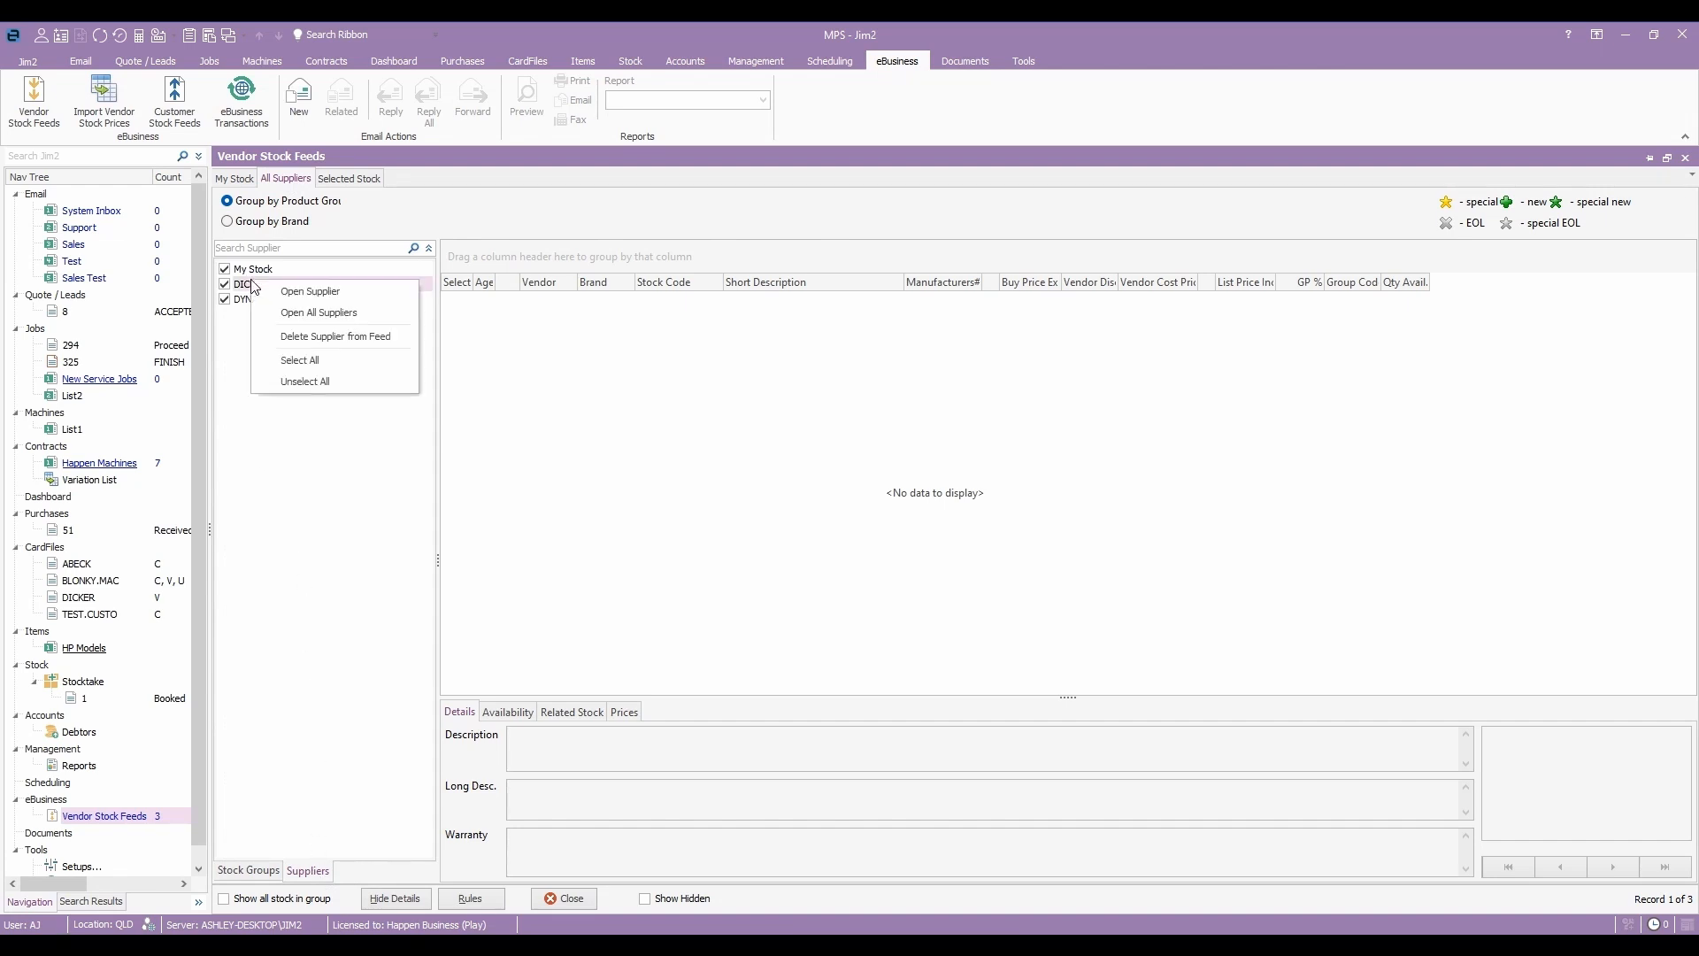
{"action": "left_click", "coordinate": [311, 292]}
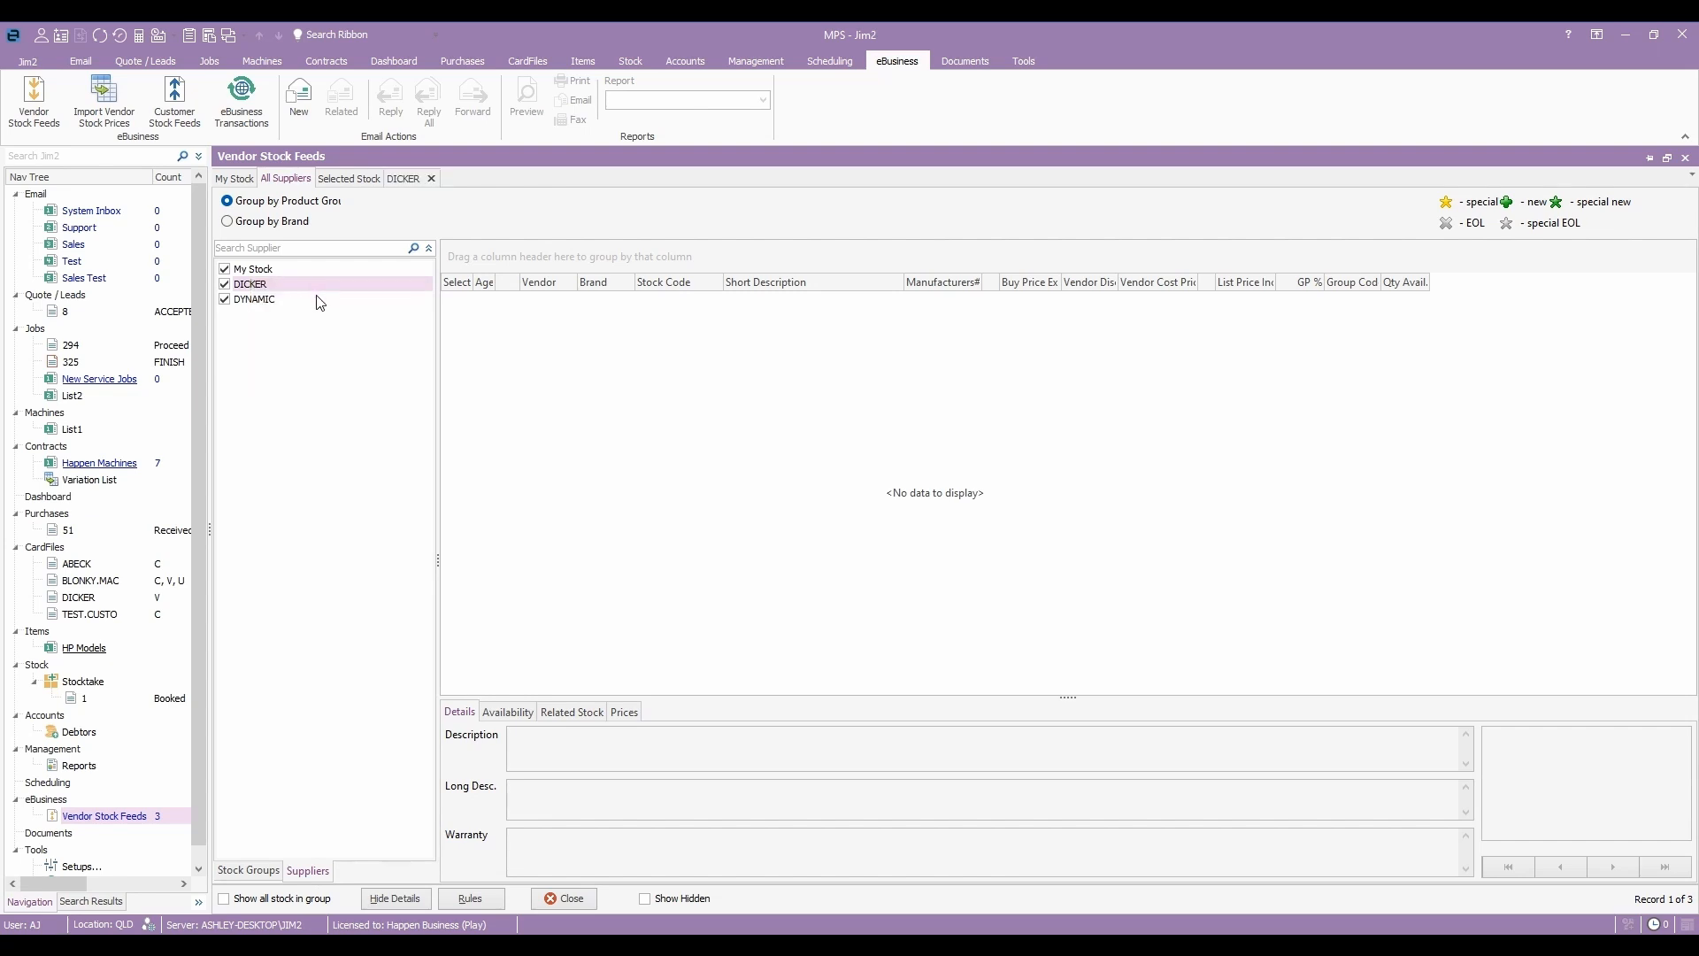
{"action": "left_click", "coordinate": [404, 179]}
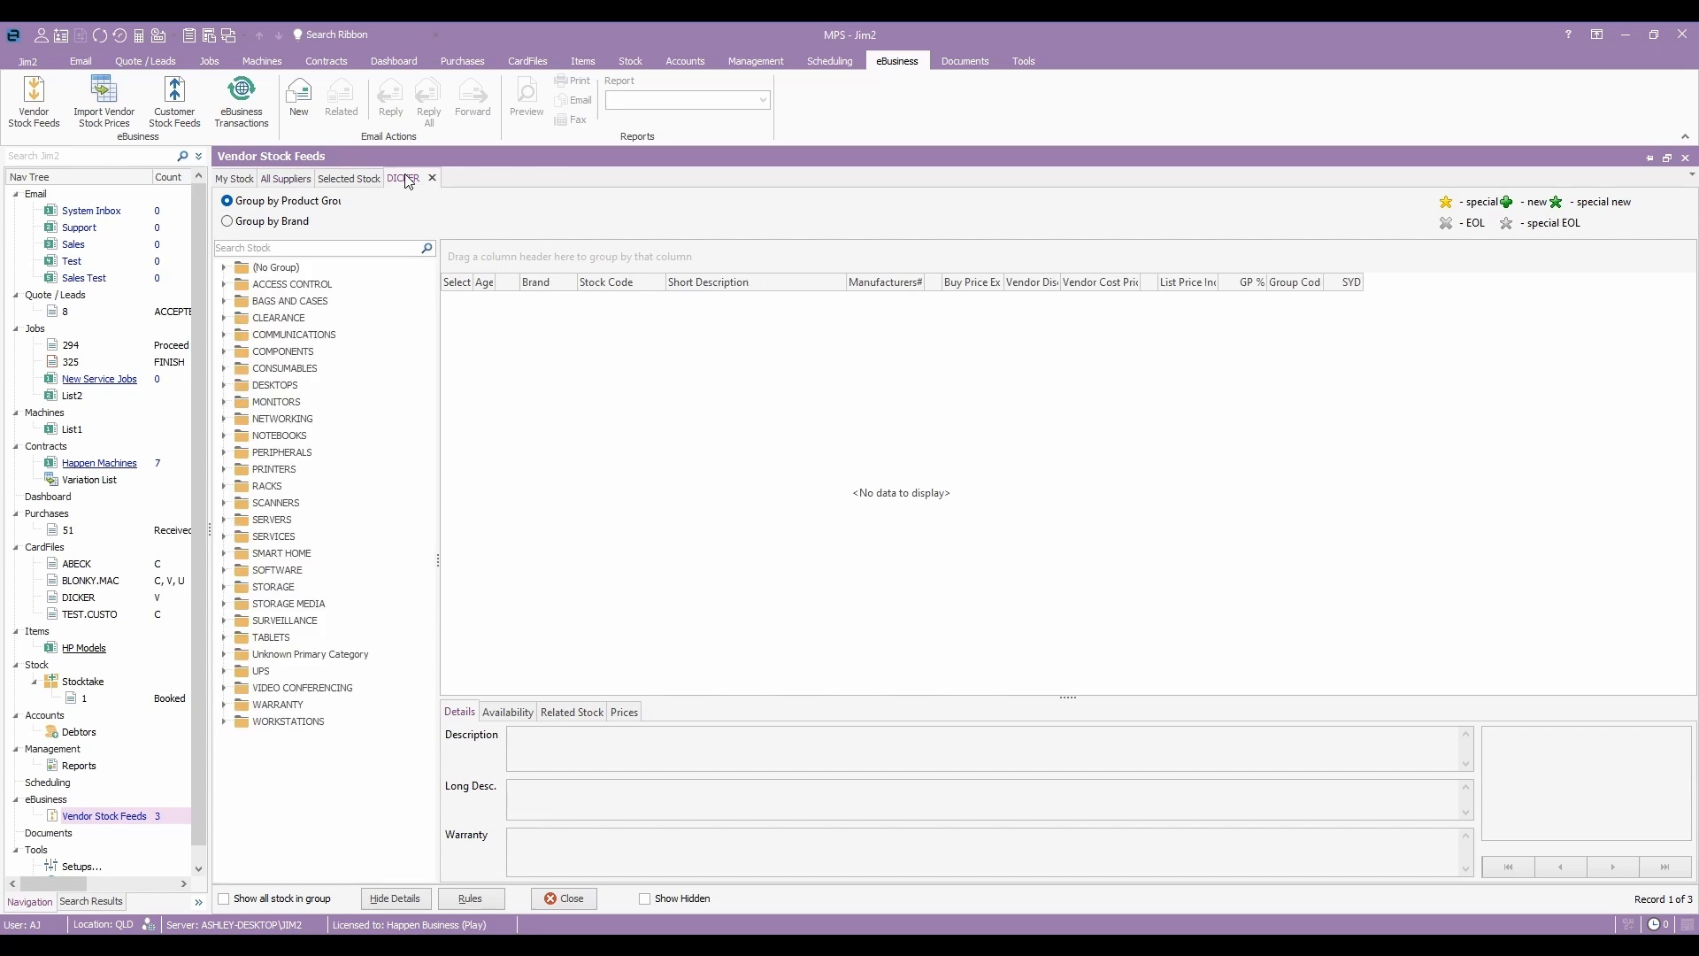
Browse DICKER's product groups from ACCESS CONTROL through BAGS AND CASES and CLEARANCE to COMMUNICATIONS
{"action": "left_click", "coordinate": [302, 285]}
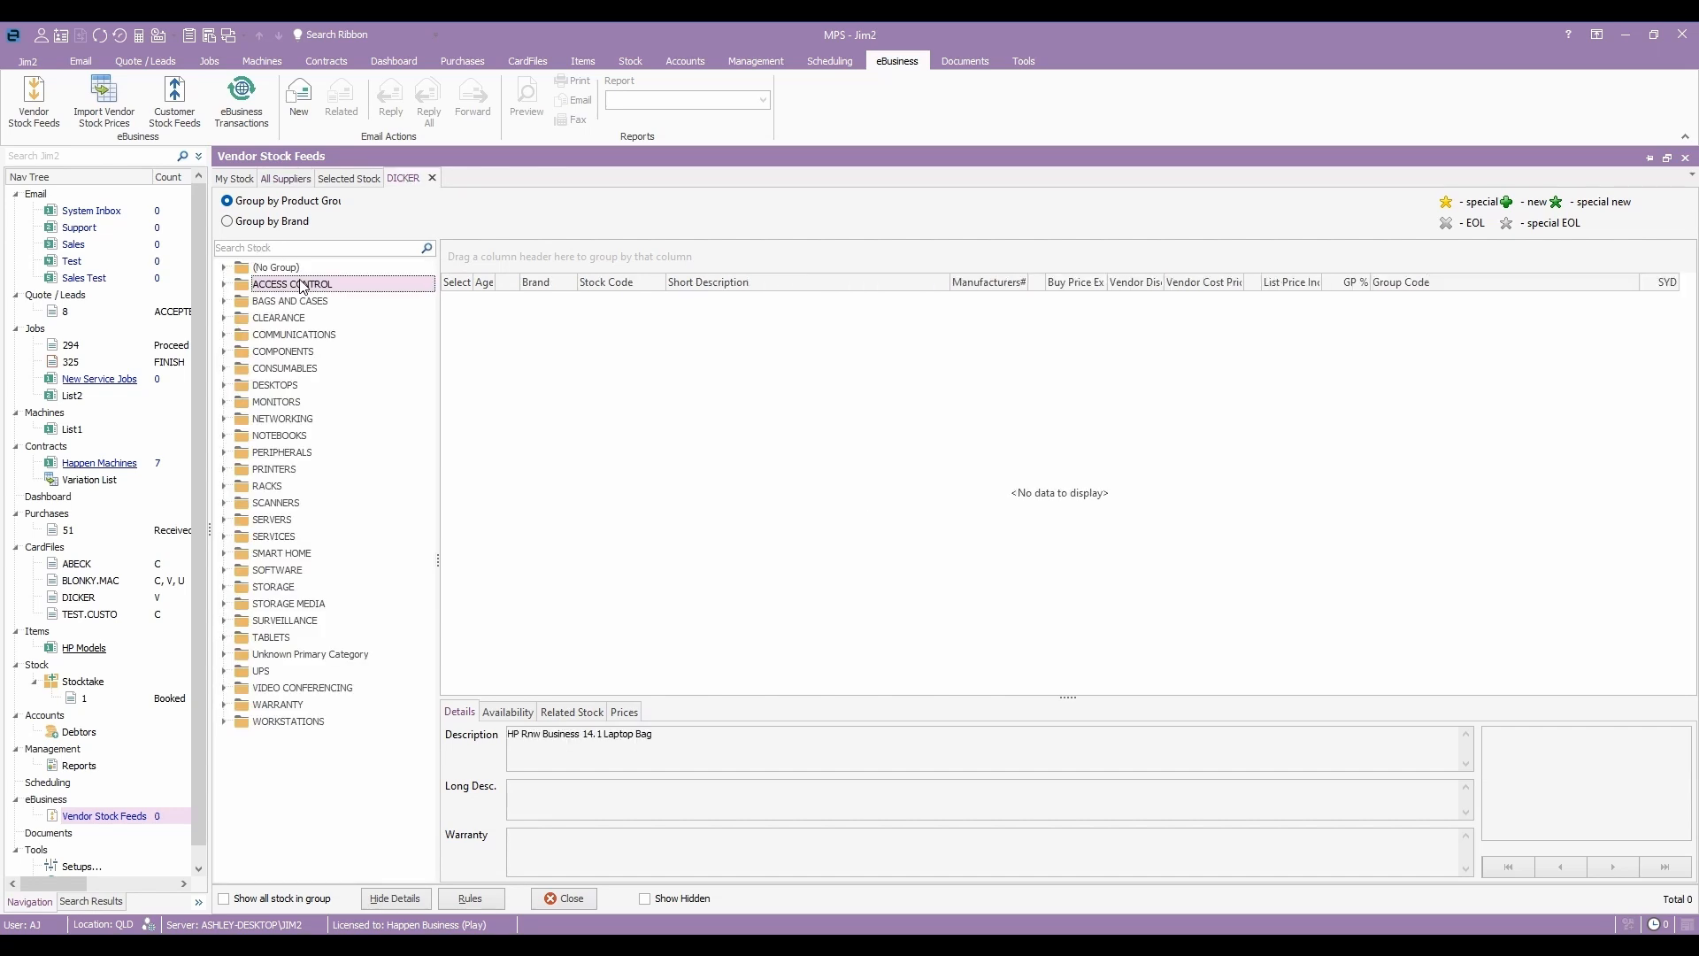
{"action": "left_click", "coordinate": [303, 301]}
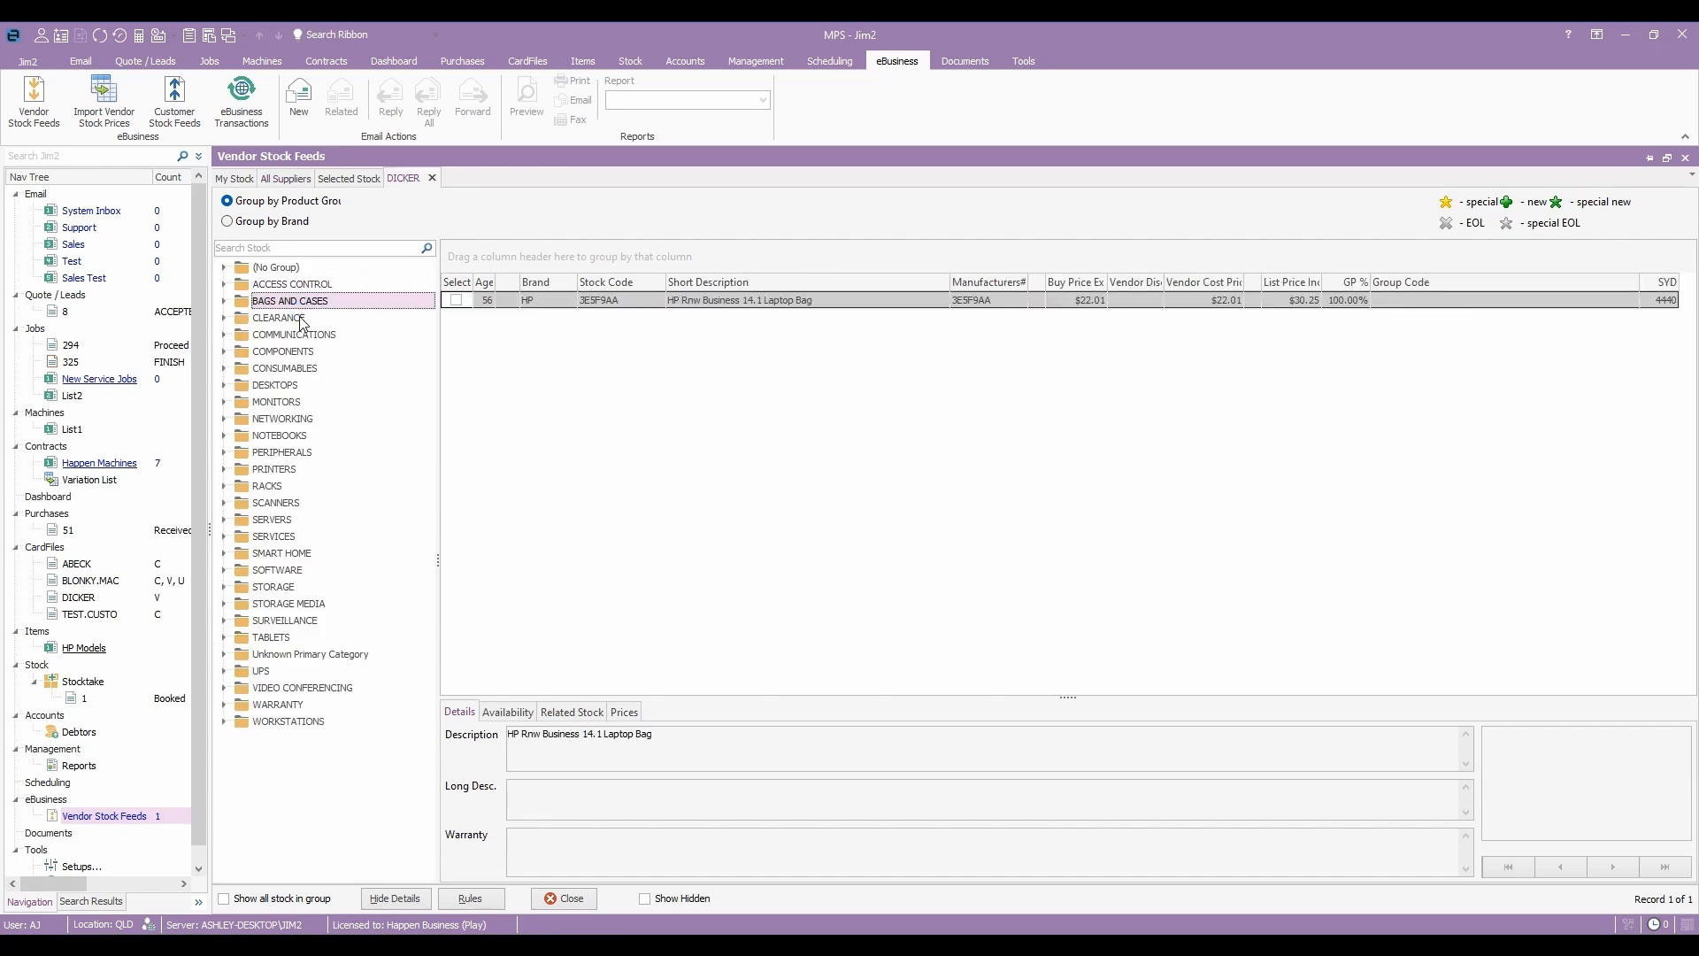
{"action": "left_click", "coordinate": [302, 320]}
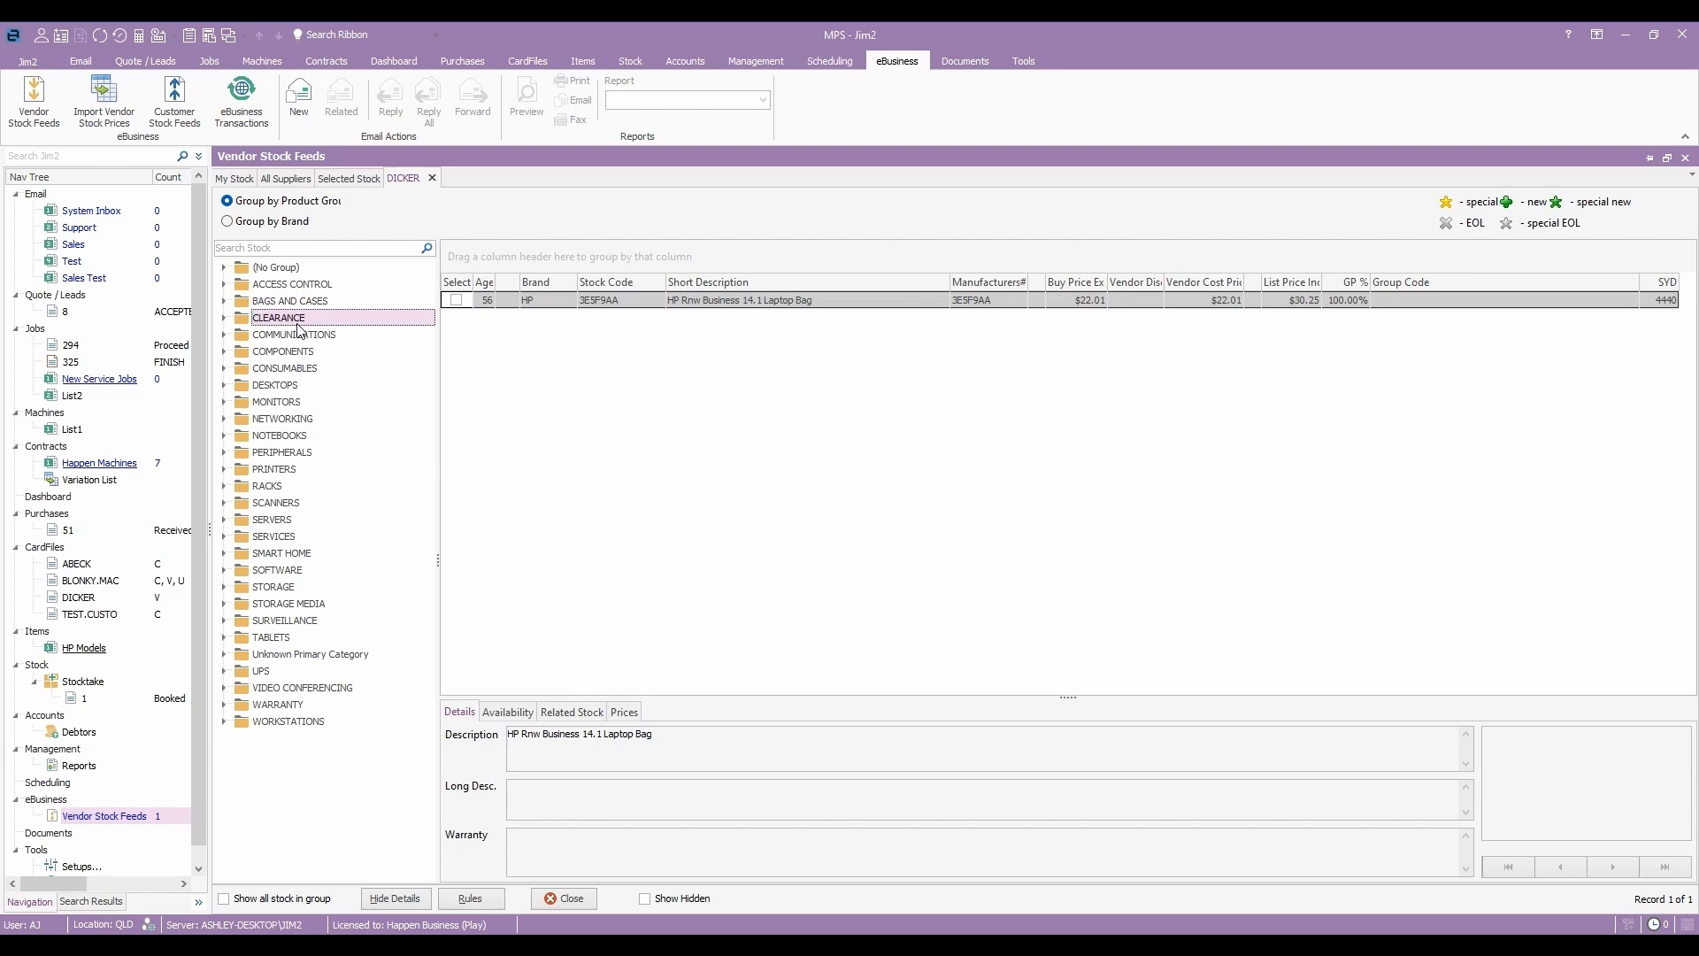
{"action": "left_click", "coordinate": [295, 340]}
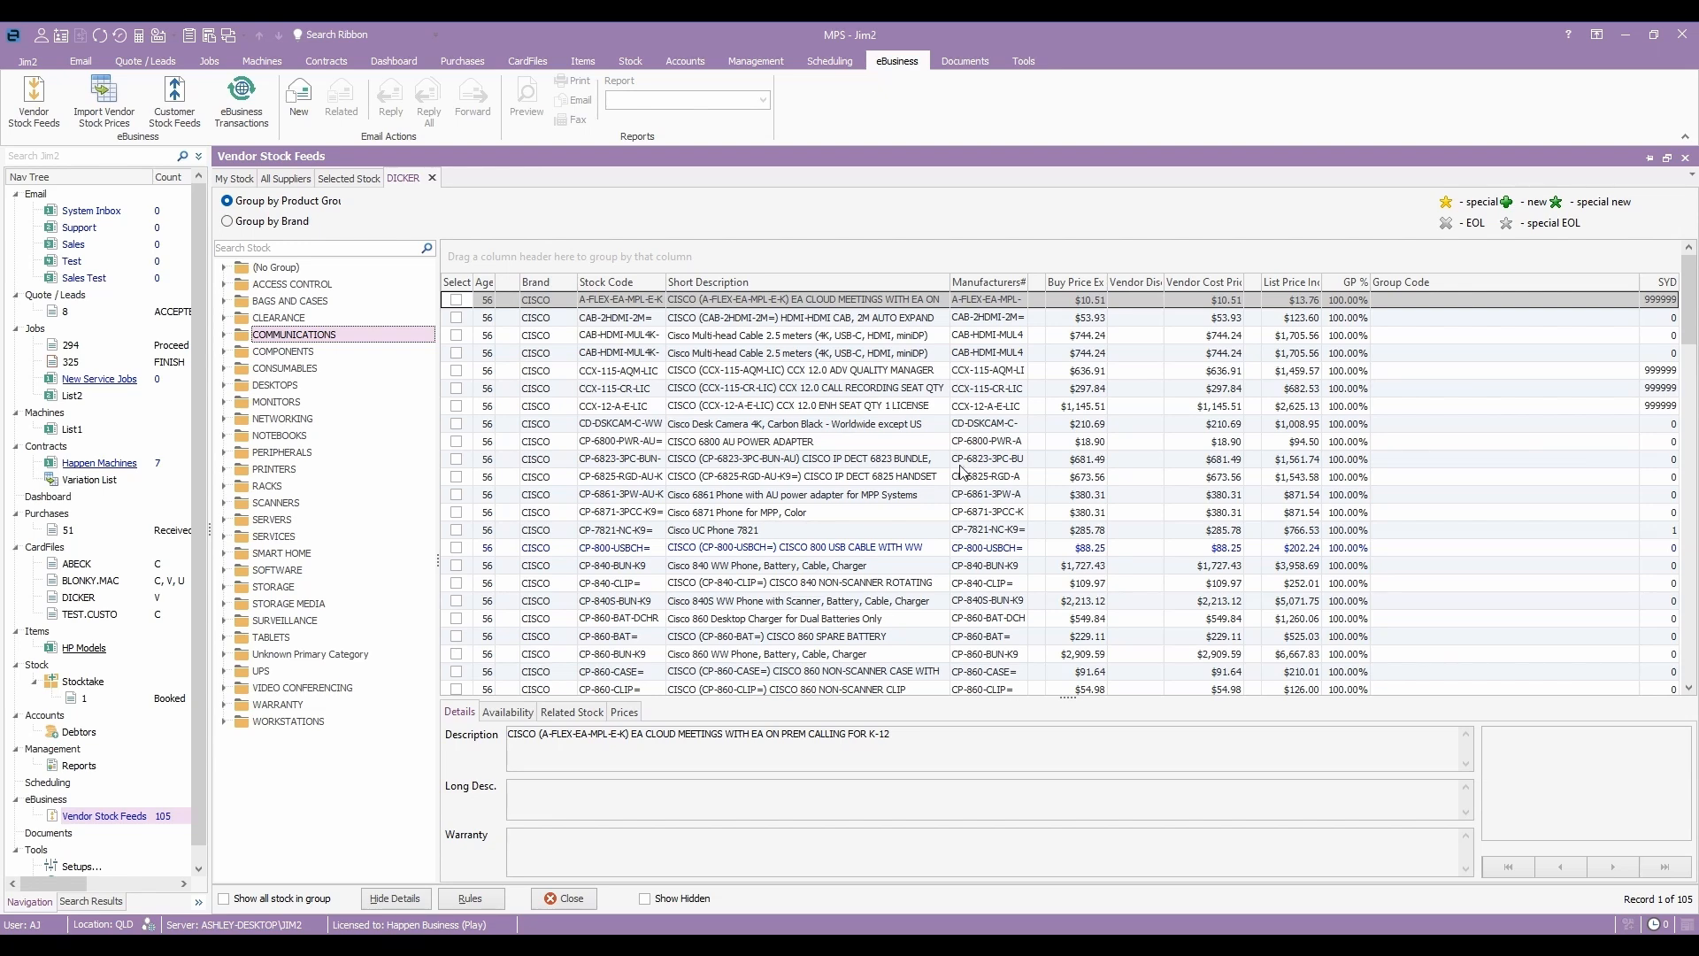
Compare the actions available for the linked CP-800-USBCH= item and the unlinked CISCO 6800 AU POWER ADAPTER
{"action": "right_click", "coordinate": [886, 551]}
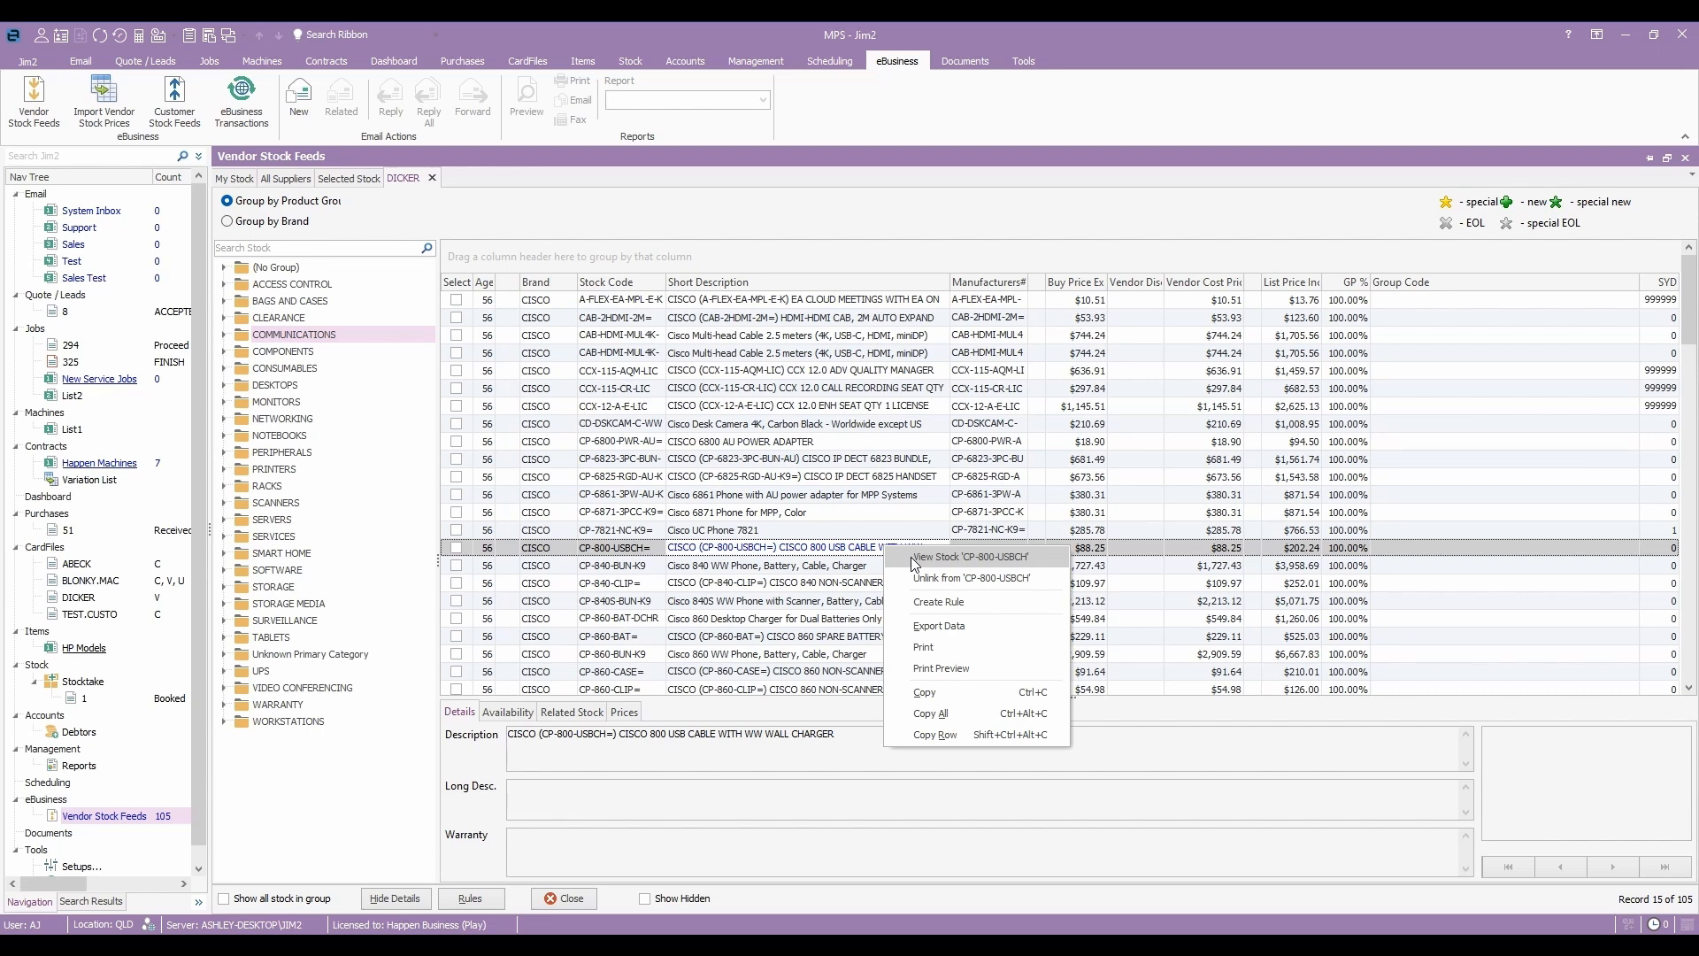
{"action": "right_click", "coordinate": [766, 448]}
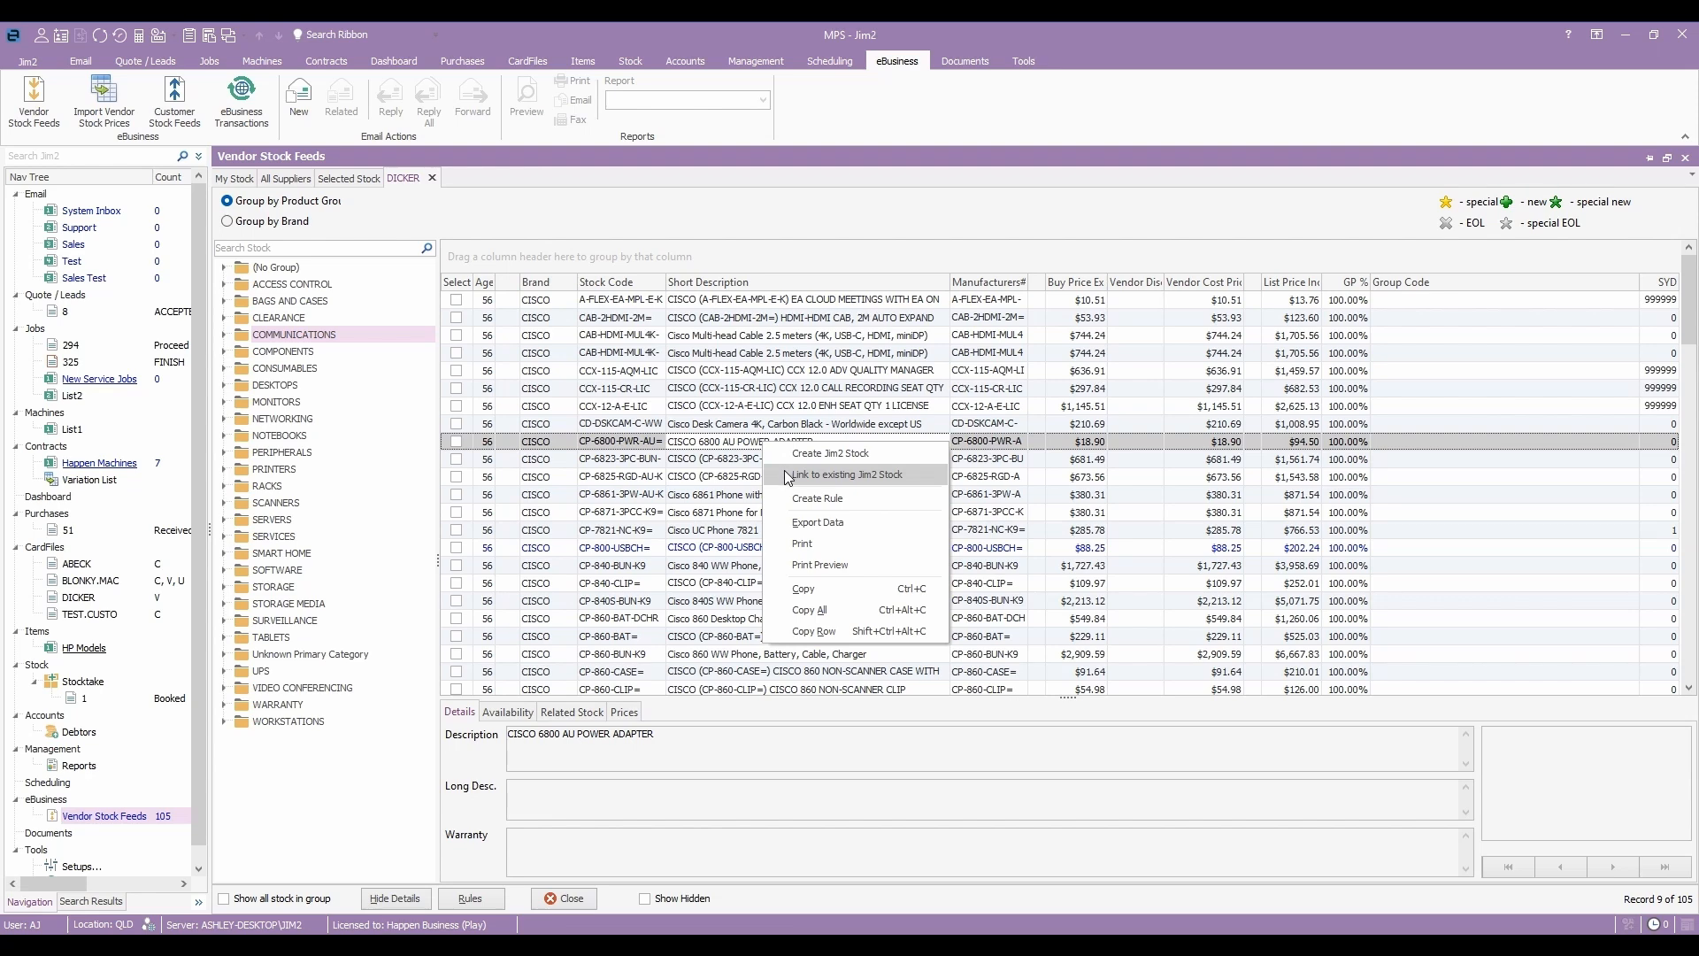
{"action": "left_click", "coordinate": [675, 407]}
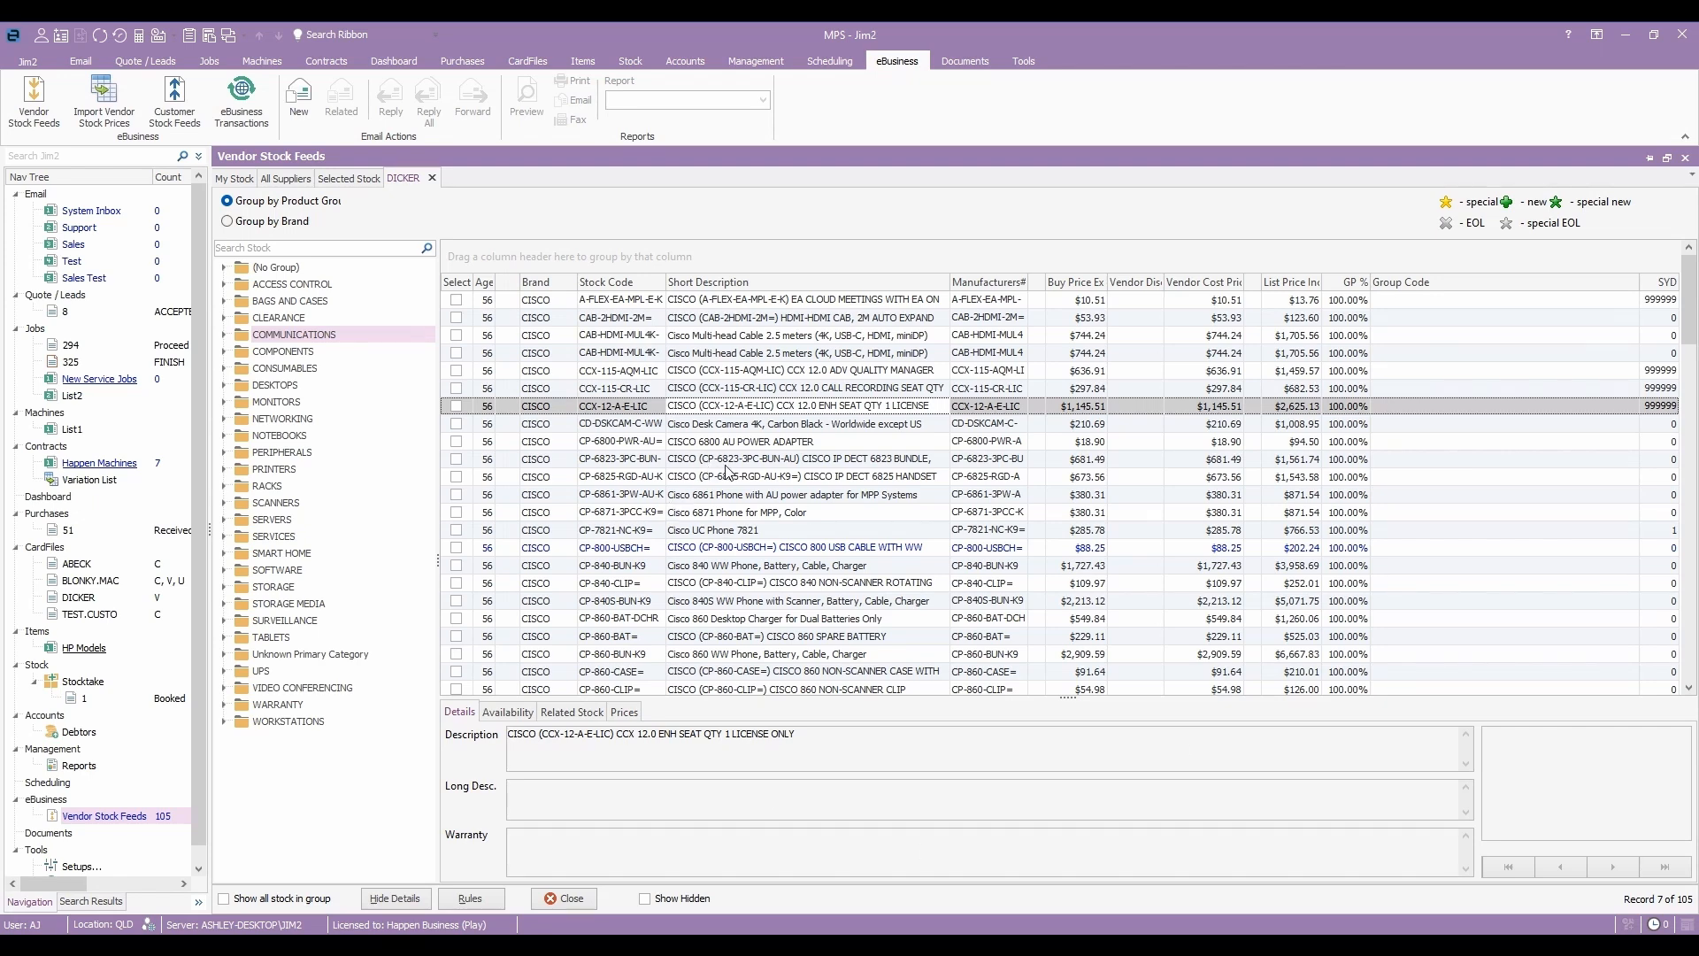
Start a Jim2 stock record from the CISCO 6800 AU POWER ADAPTER feed item with code CP-6800-PWR-AU and type Depleting
{"action": "right_click", "coordinate": [754, 441]}
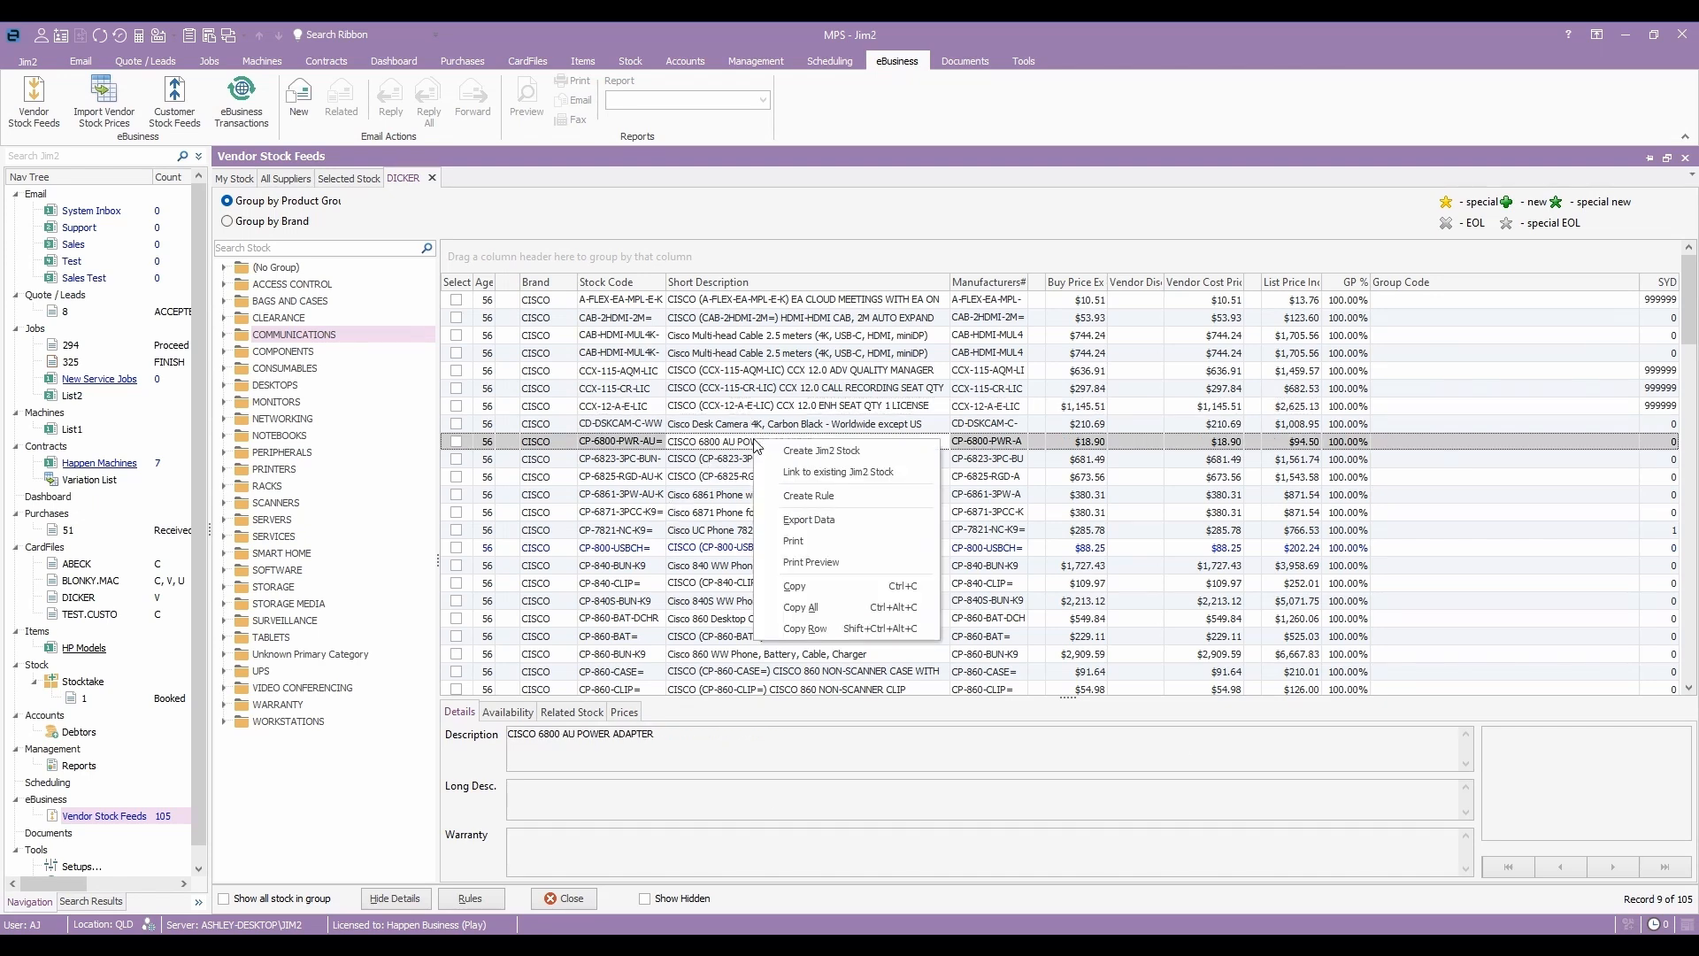
{"action": "left_click", "coordinate": [800, 448]}
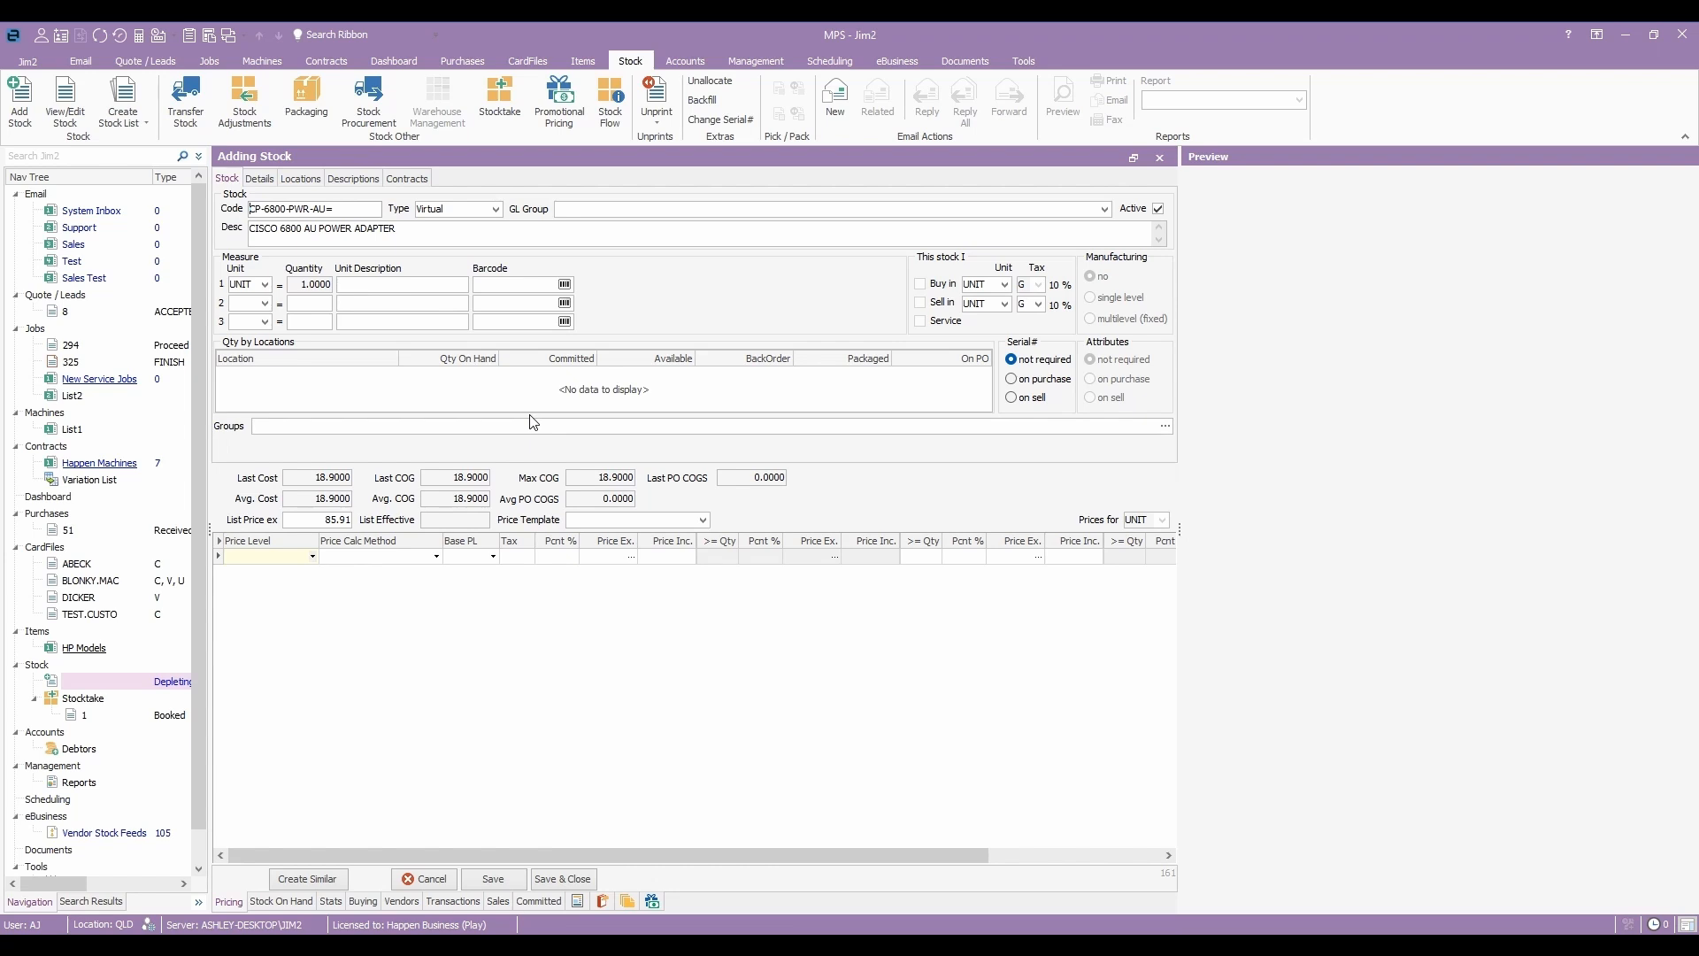
{"action": "left_click", "coordinate": [496, 210]}
{"action": "left_click", "coordinate": [462, 228]}
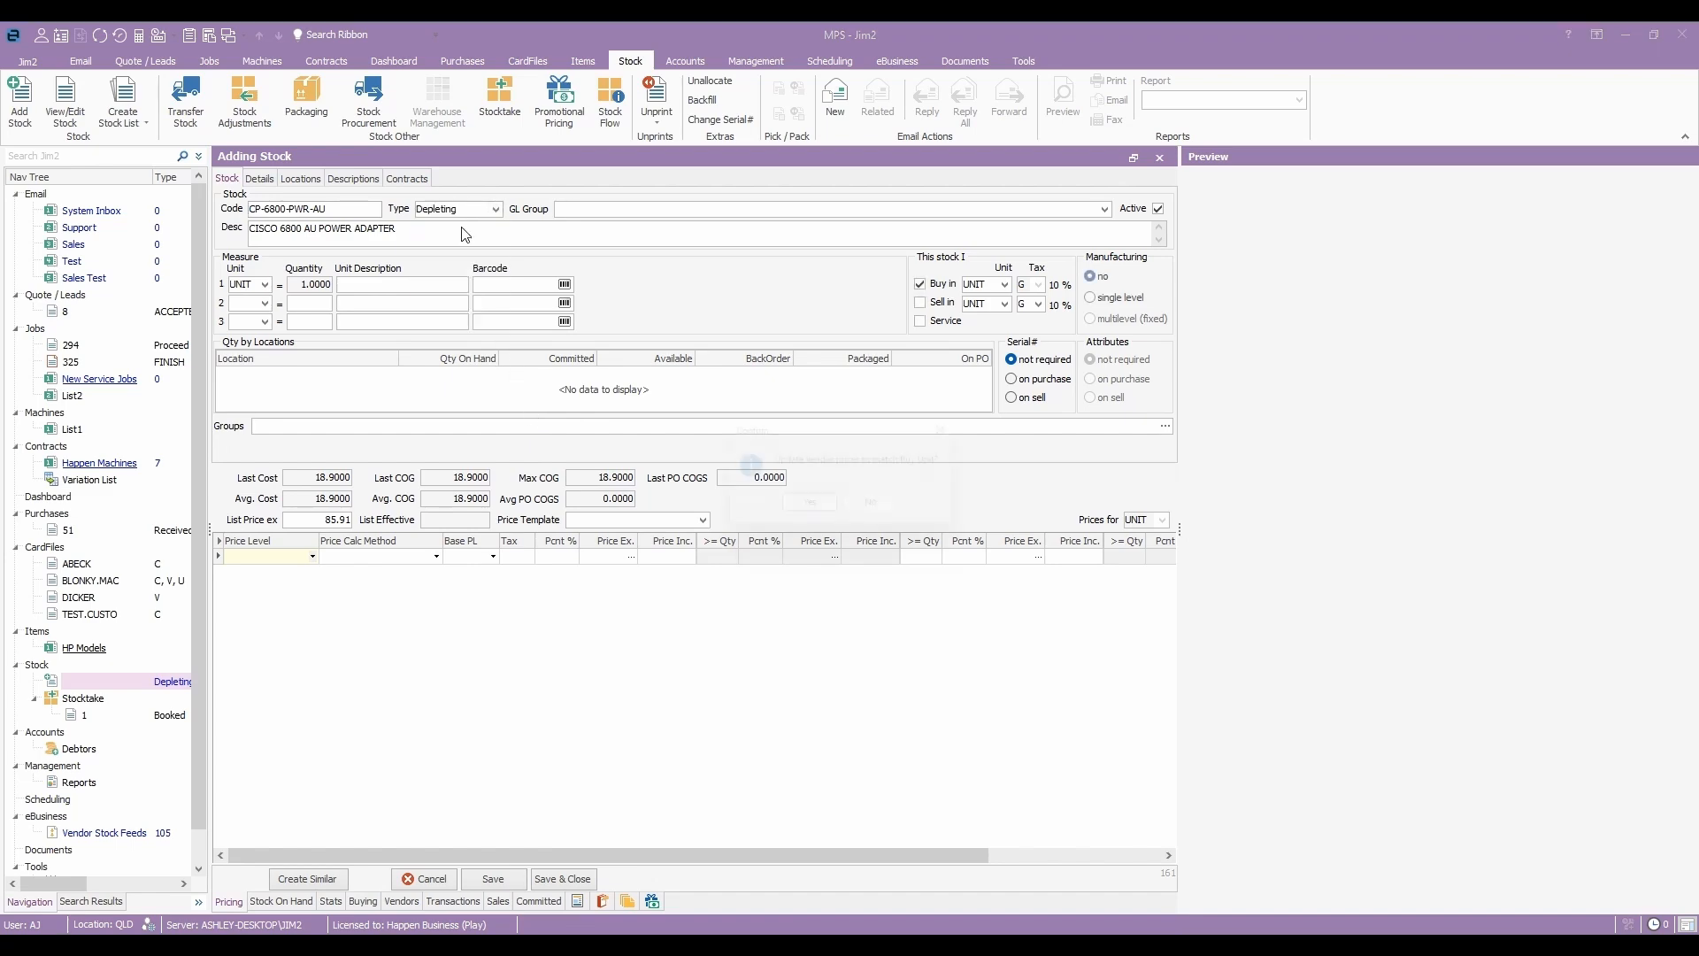
{"action": "left_click", "coordinate": [814, 512]}
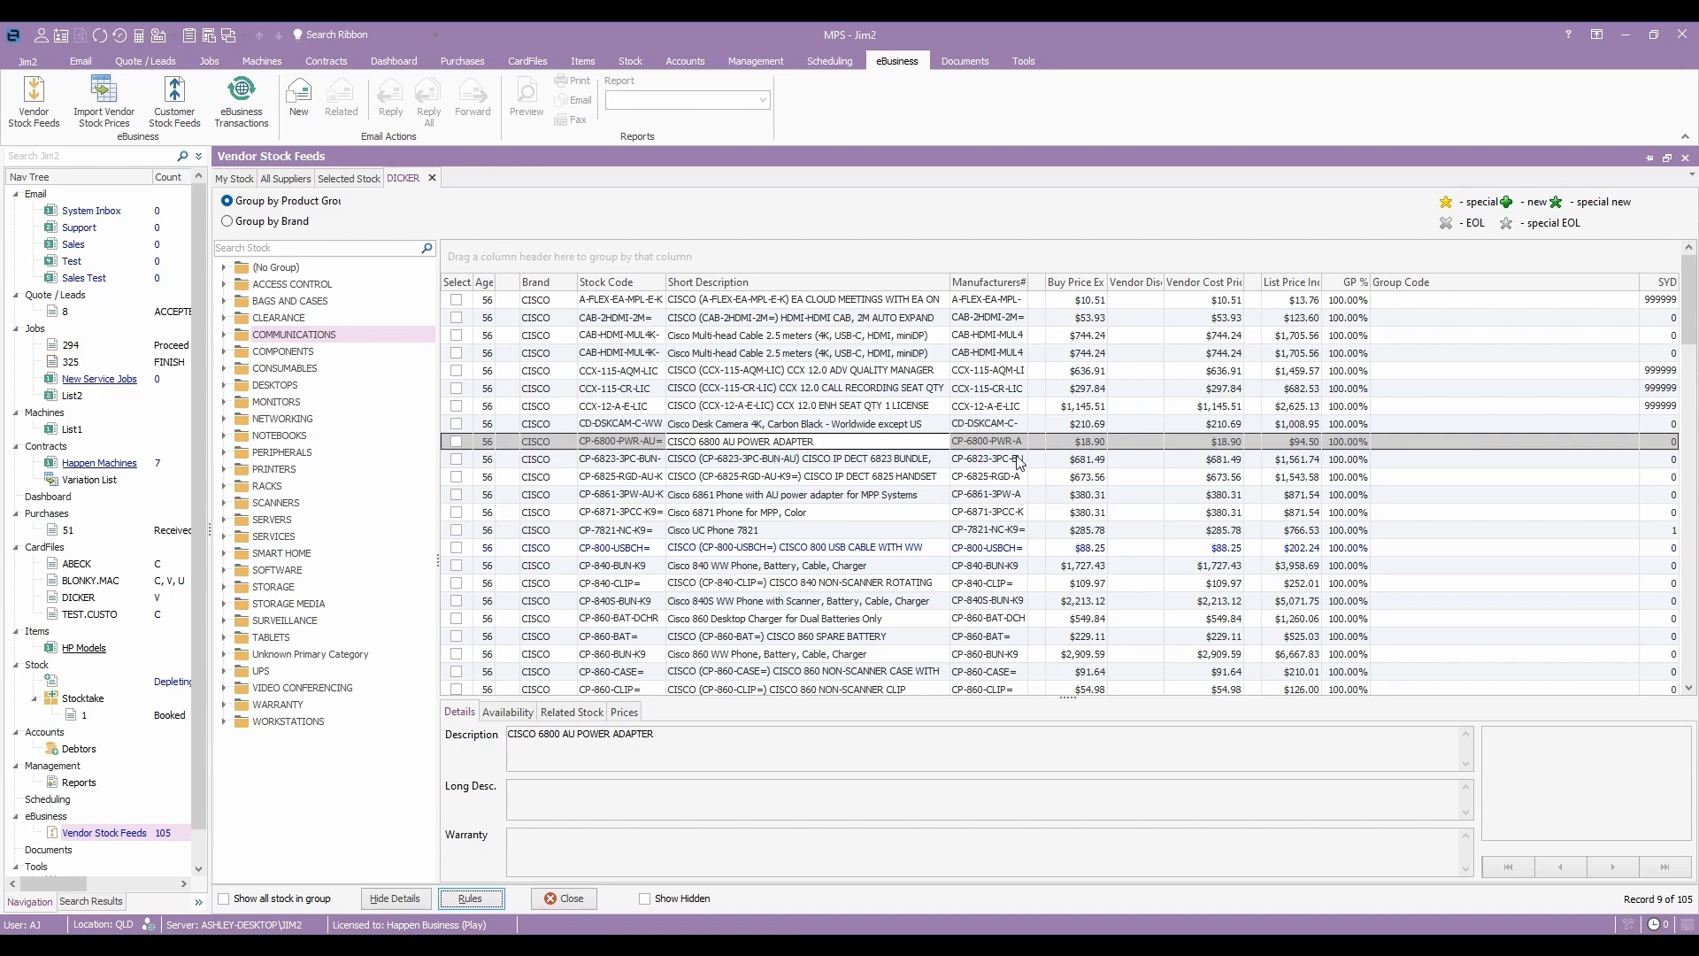
Add and save a vendor stock feed rule with the vendor left blank and Update List Price enabled
{"action": "left_click", "coordinate": [478, 900]}
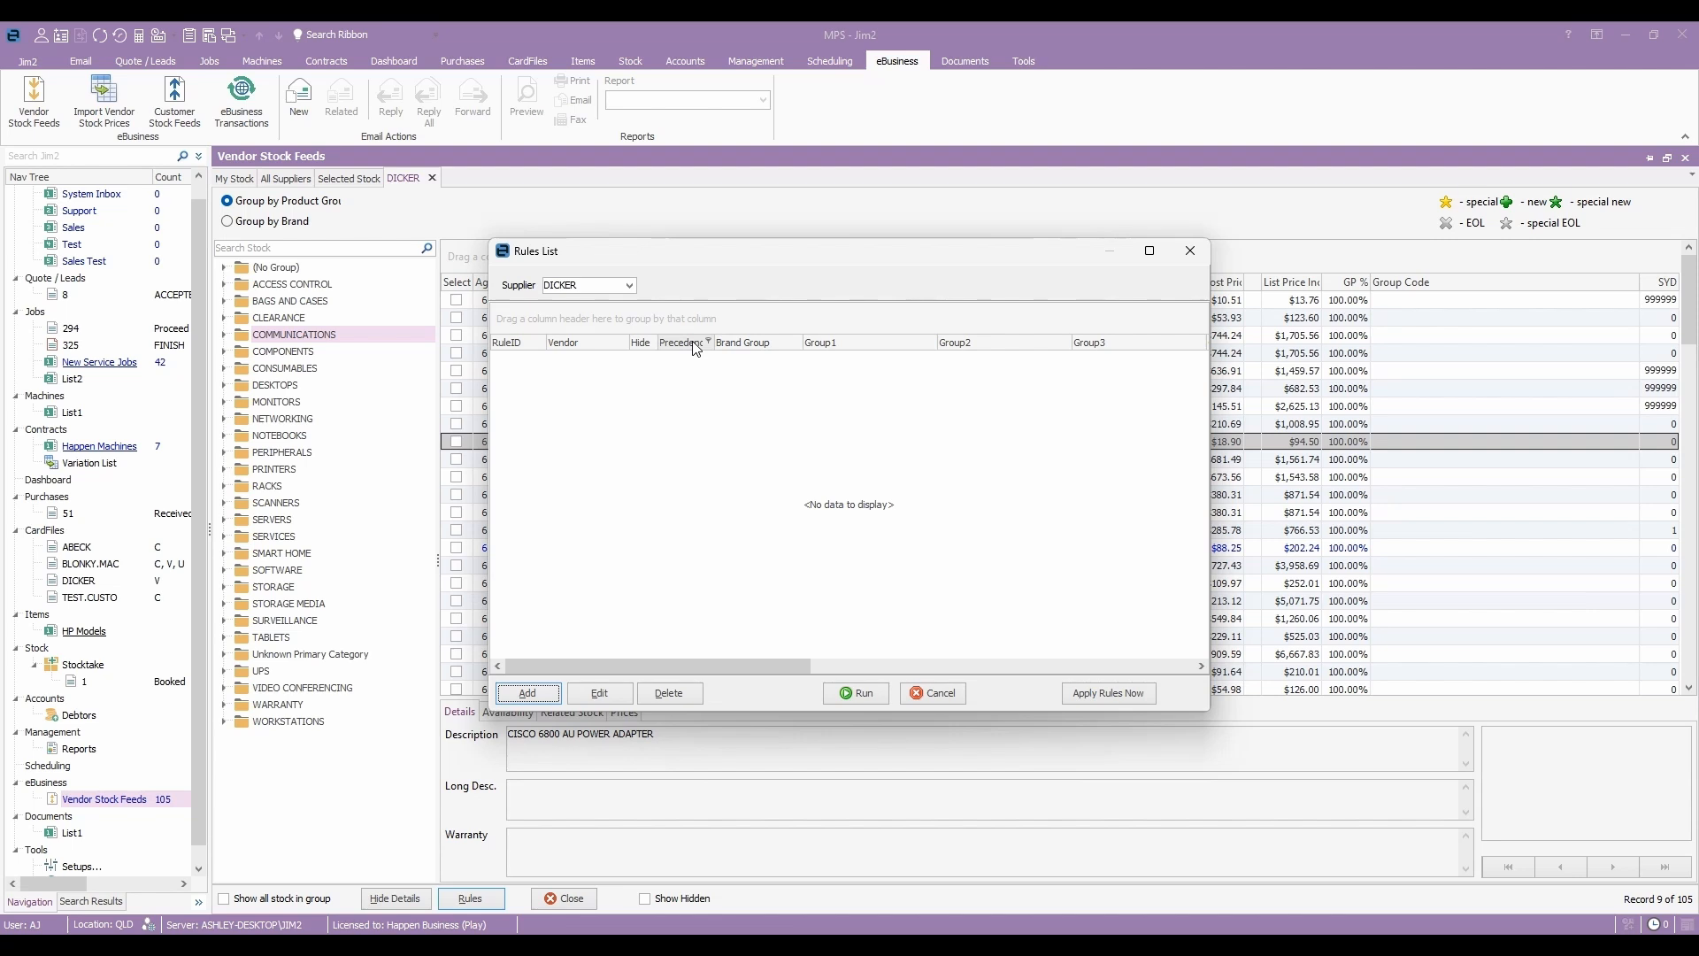
{"action": "left_click", "coordinate": [525, 694]}
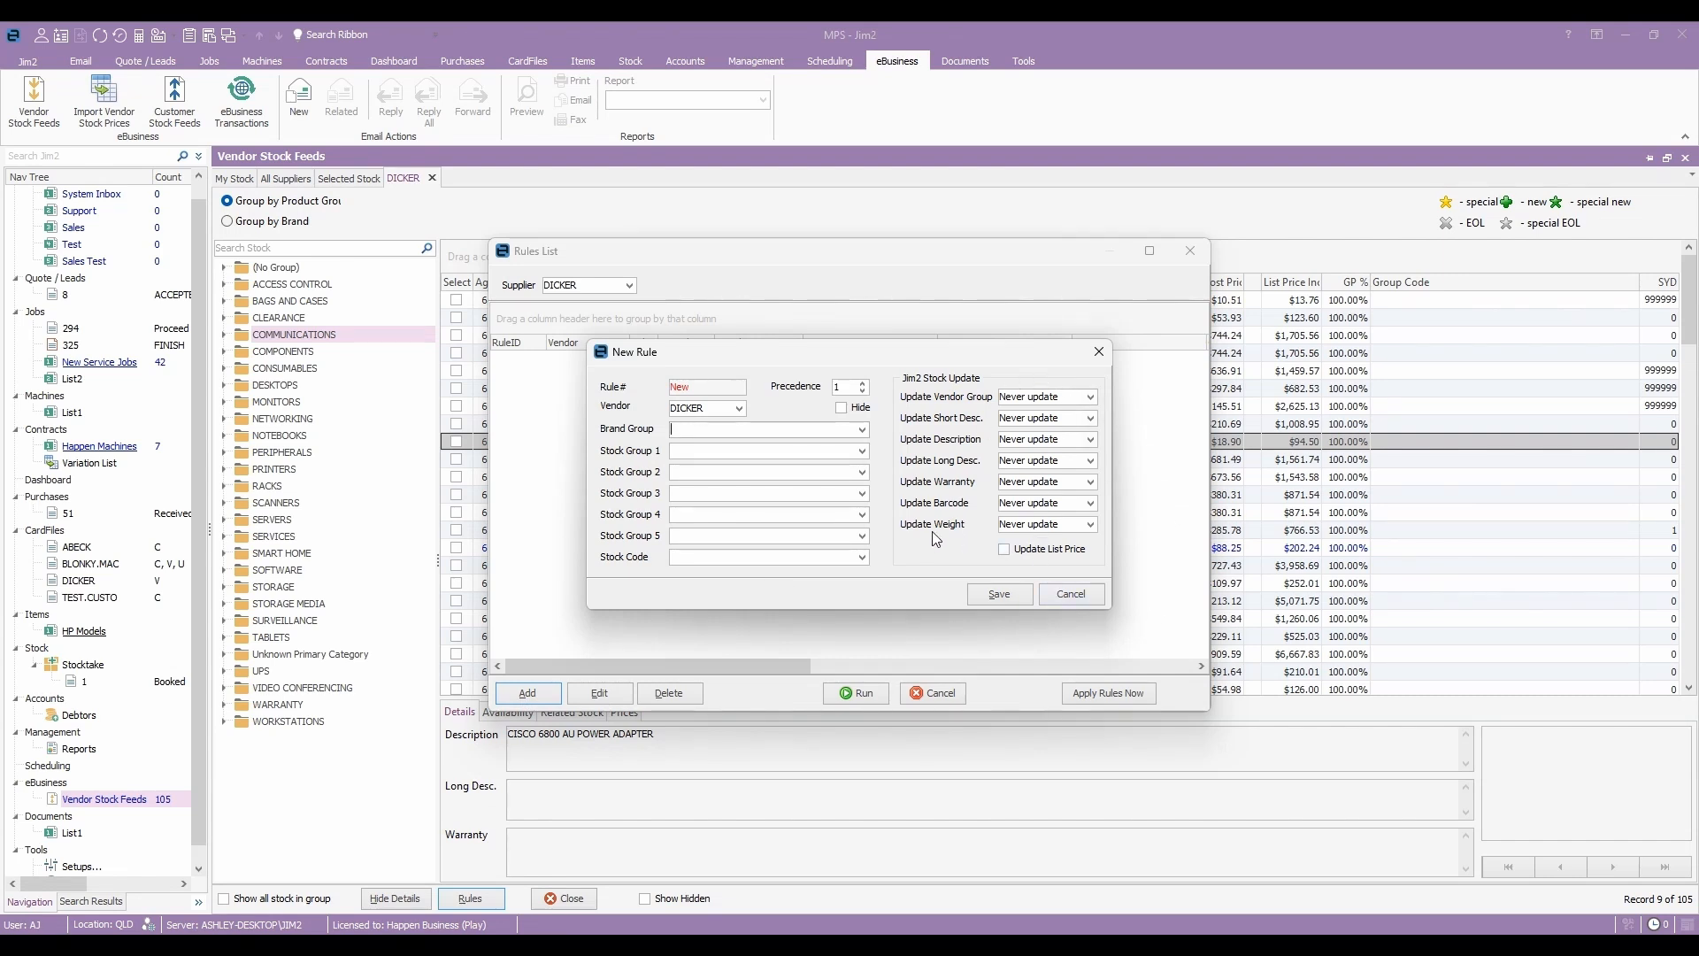
{"action": "left_click", "coordinate": [761, 427]}
{"action": "left_click", "coordinate": [701, 408]}
{"action": "key", "text": "Delete"}
{"action": "left_click", "coordinate": [1004, 550]}
{"action": "left_click", "coordinate": [998, 592]}
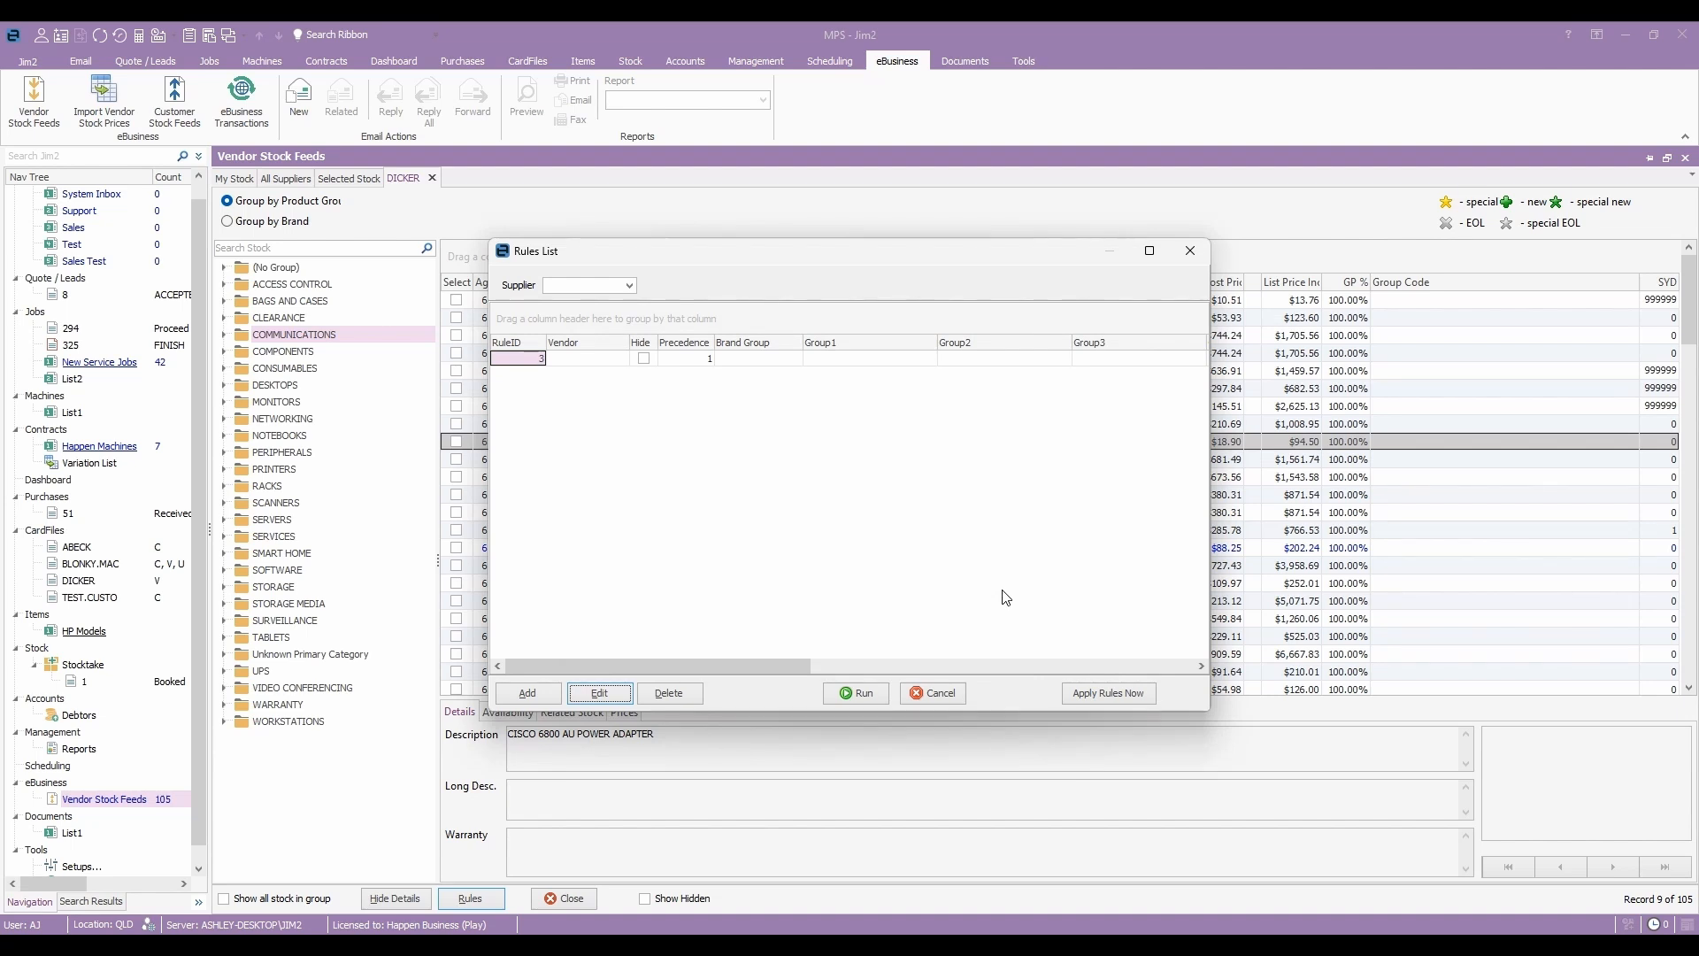
{"action": "left_click", "coordinate": [1374, 620]}
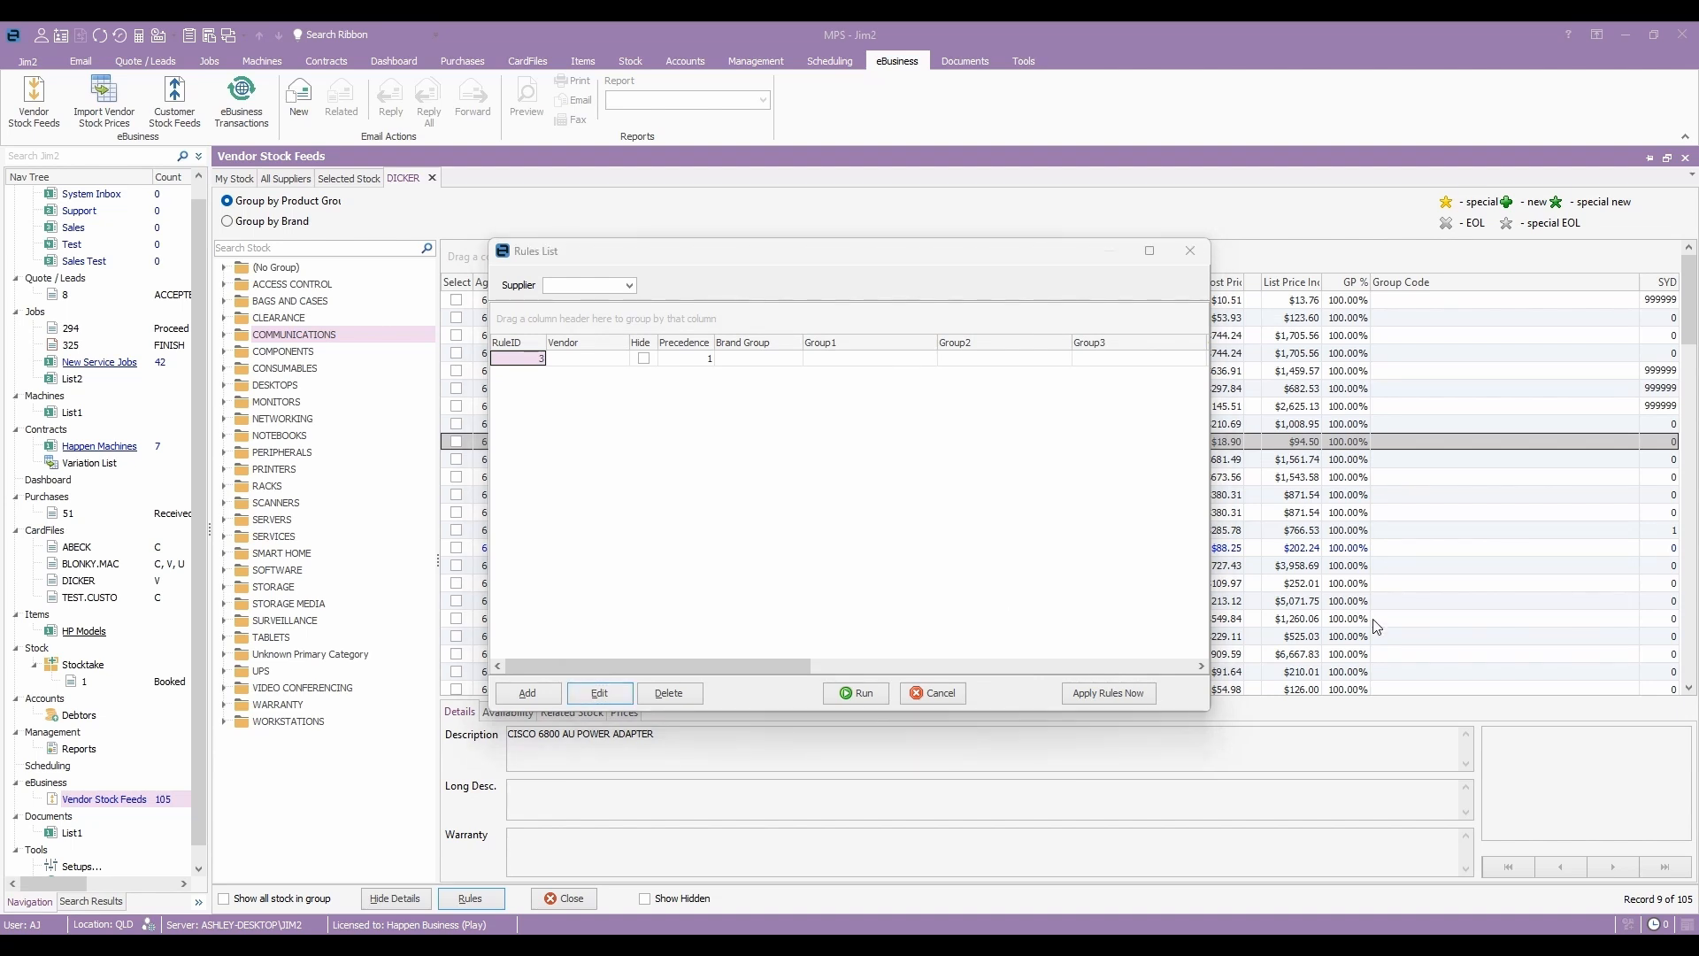